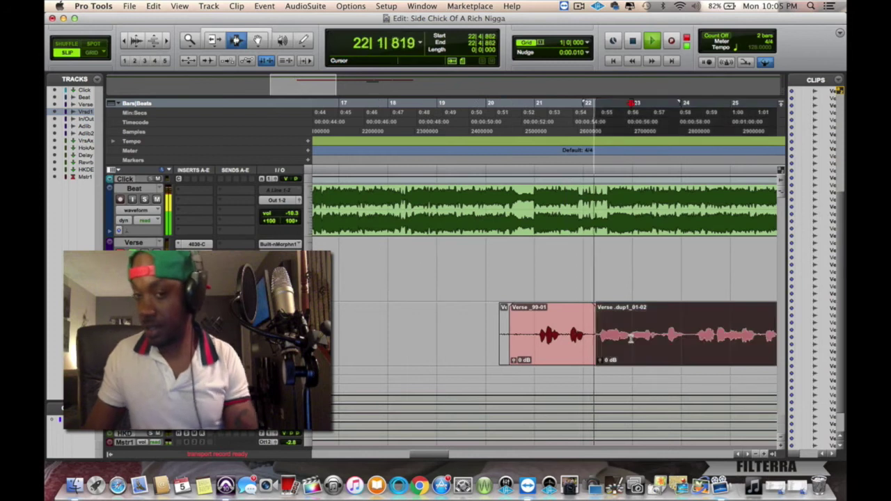
Step: Separate the doubled verse clip just after bar 24 and mute the phrase between bars 22 and 24
{"action": "left_click", "coordinate": [696, 337]}
{"action": "left_click", "coordinate": [688, 337]}
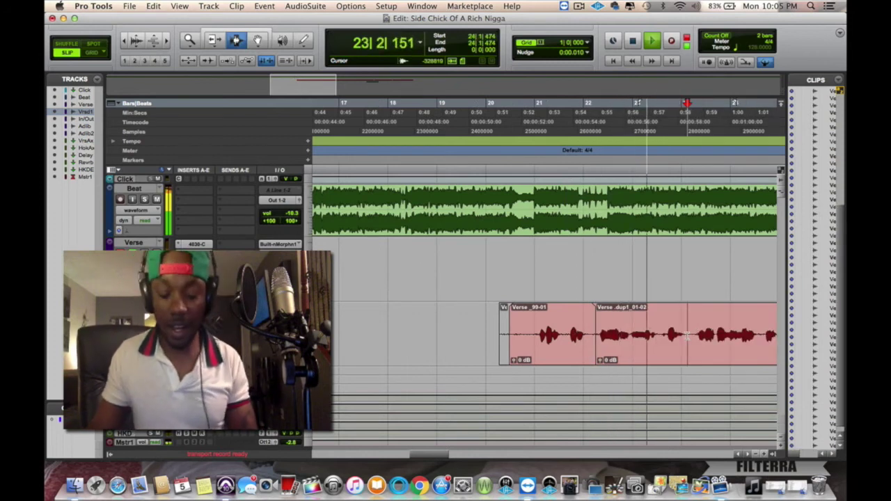
{"action": "key", "text": "super+e"}
{"action": "key", "text": "F8"}
{"action": "left_click", "coordinate": [649, 333]}
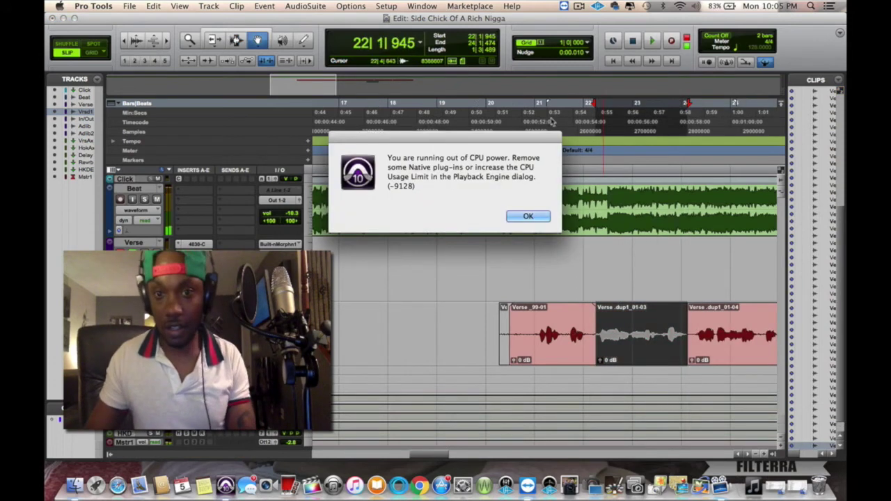
{"action": "left_click", "coordinate": [527, 216]}
Step: Record repeated takes of the muted phrase on the Verse track, starting playback from about bar 21
{"action": "left_click", "coordinate": [540, 112]}
{"action": "key", "text": "space"}
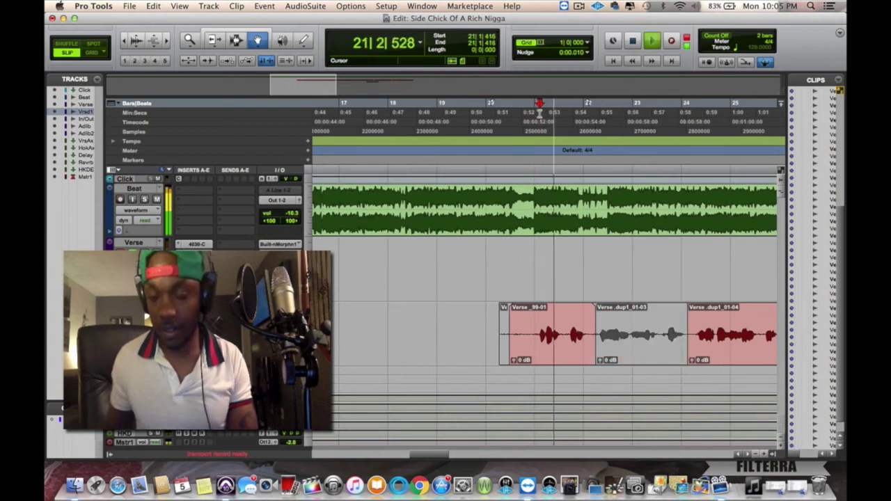
{"action": "key", "text": "super+space"}
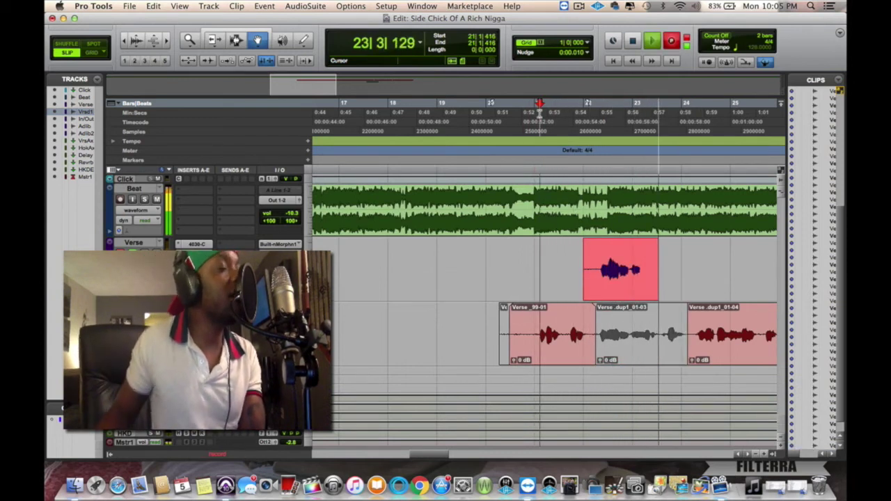
{"action": "key", "text": "space"}
{"action": "key", "text": "space"}
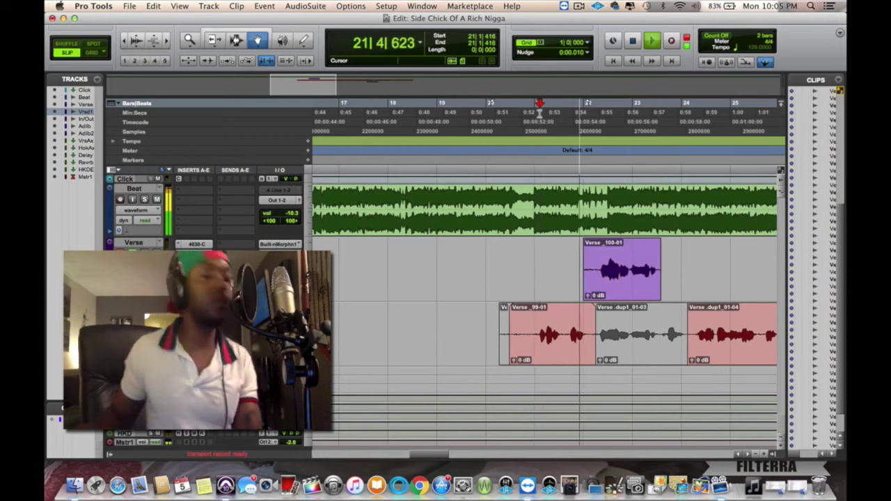
{"action": "key", "text": "super+space"}
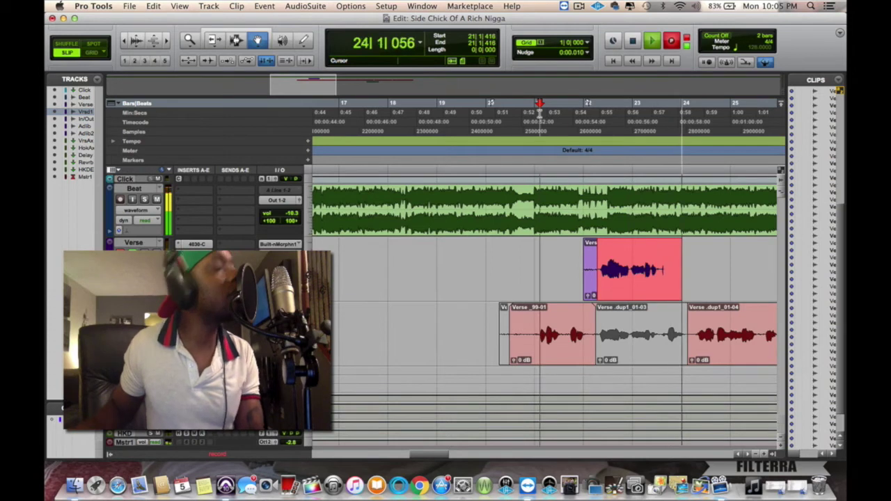
{"action": "key", "text": "space"}
{"action": "key", "text": "space"}
{"action": "key", "text": "super+space"}
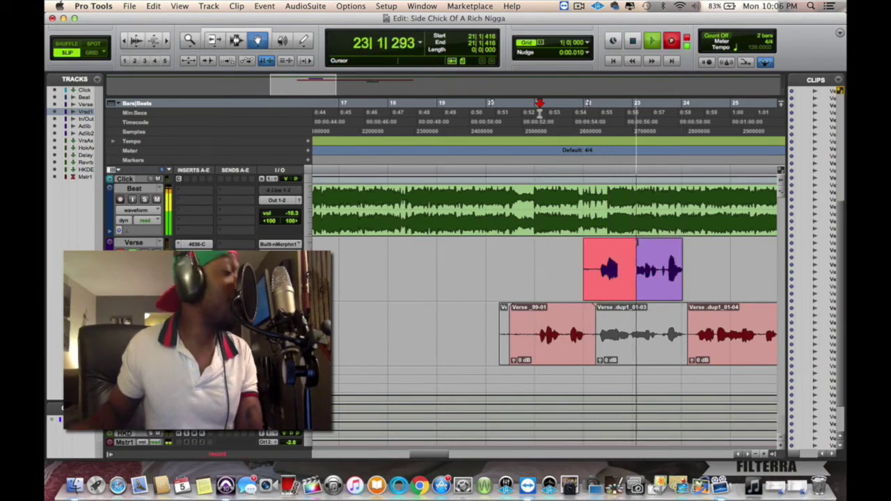
{"action": "key", "text": "Return"}
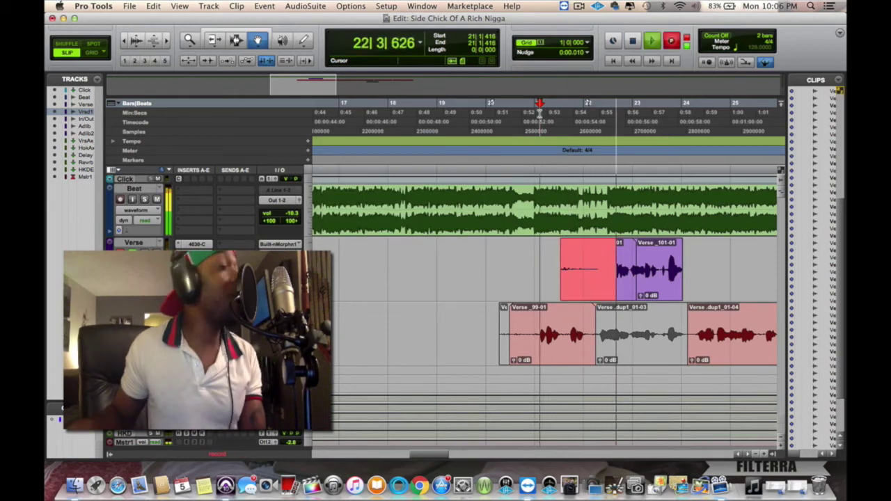
{"action": "key", "text": "space"}
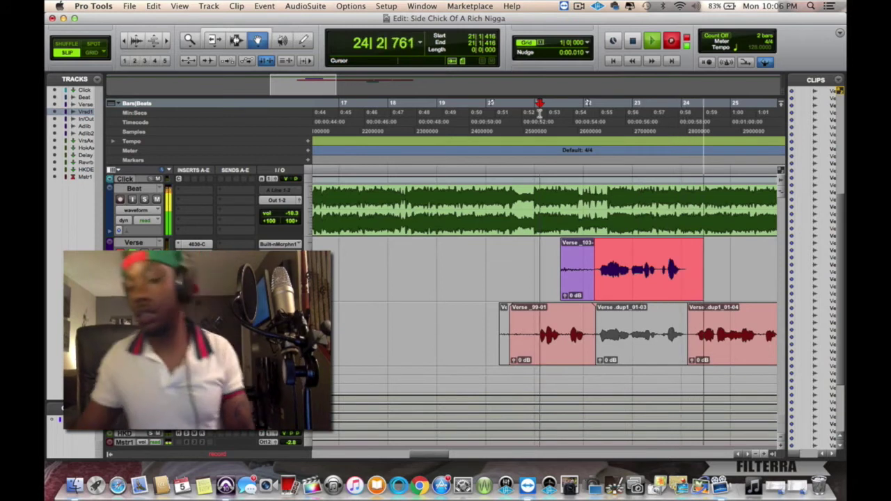
{"action": "key", "text": "space"}
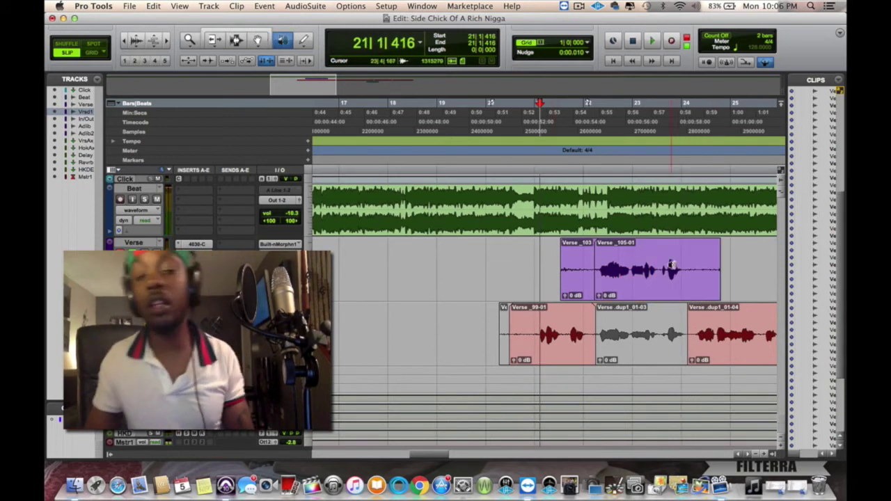
Step: Trim the excess after the phrase in the newest take and move it down over the muted phrase on the track below
{"action": "left_click", "coordinate": [683, 271]}
{"action": "key", "text": "Delete"}
{"action": "left_click_drag", "start_coordinate": [567, 266], "coordinate": [558, 266]}
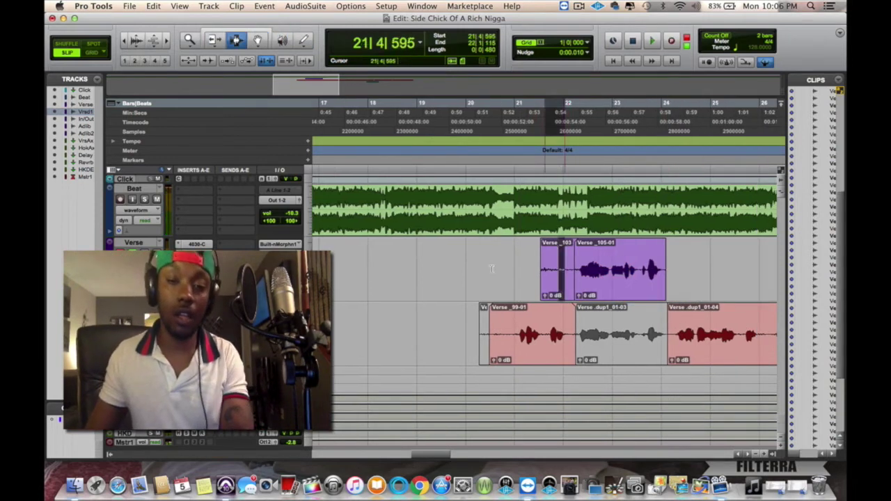
{"action": "left_click_drag", "start_coordinate": [490, 265], "coordinate": [598, 324]}
{"action": "key", "text": "Delete"}
{"action": "key", "text": "space"}
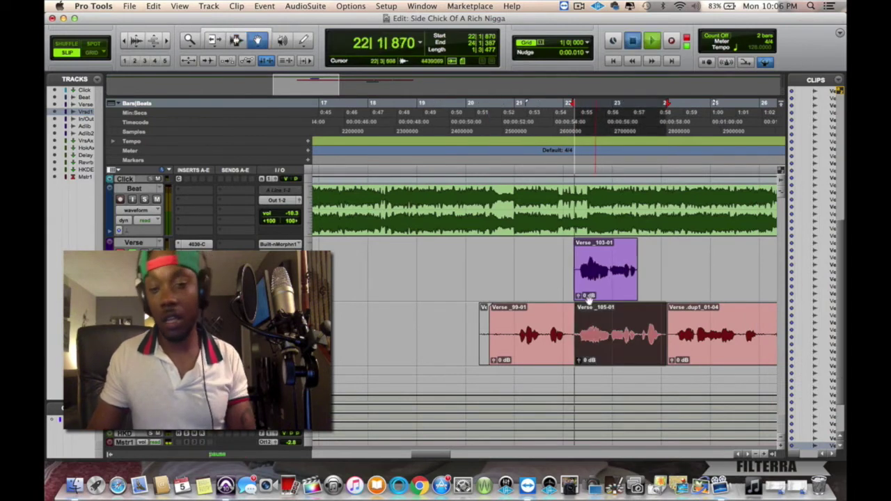
Step: Delete the leftover take on the Verse track and the silent lead-in before the first phrase on the track below
{"action": "left_click", "coordinate": [587, 268]}
{"action": "key", "text": "Delete"}
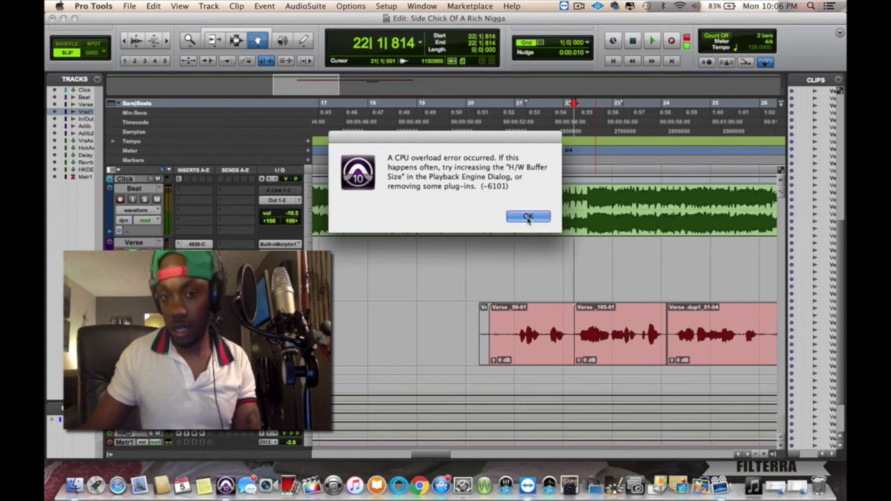
{"action": "left_click", "coordinate": [528, 218]}
{"action": "key", "text": "space"}
{"action": "left_click_drag", "start_coordinate": [509, 337], "coordinate": [433, 337]}
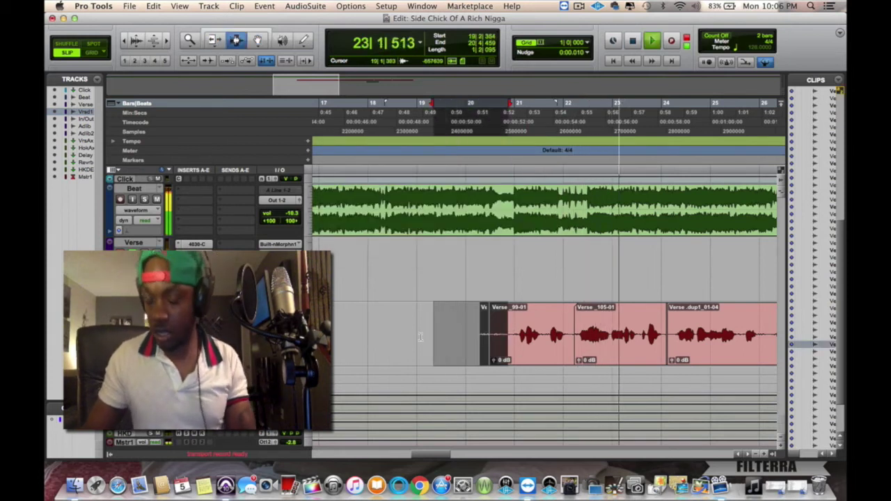
{"action": "key", "text": "Delete"}
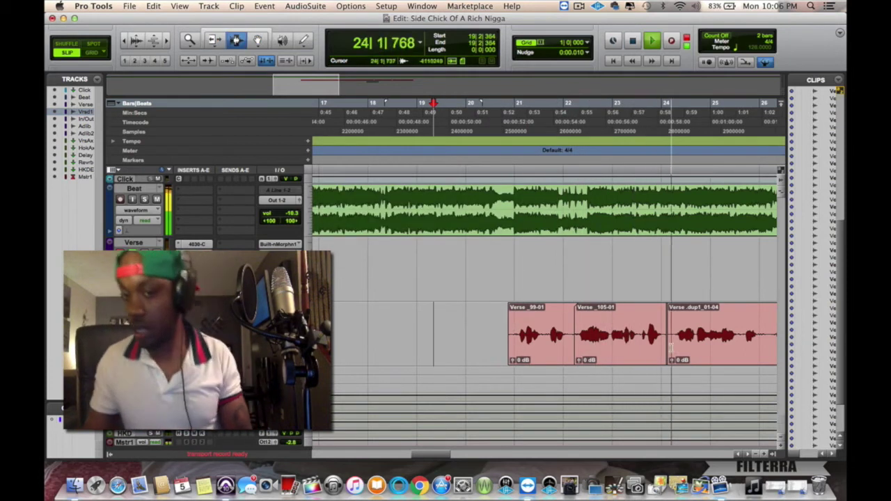
Step: Separate the next phrase of the doubled verse clip just after bar 26 and mute the part starting at bar 24
{"action": "left_click", "coordinate": [749, 454]}
{"action": "left_click", "coordinate": [748, 454]}
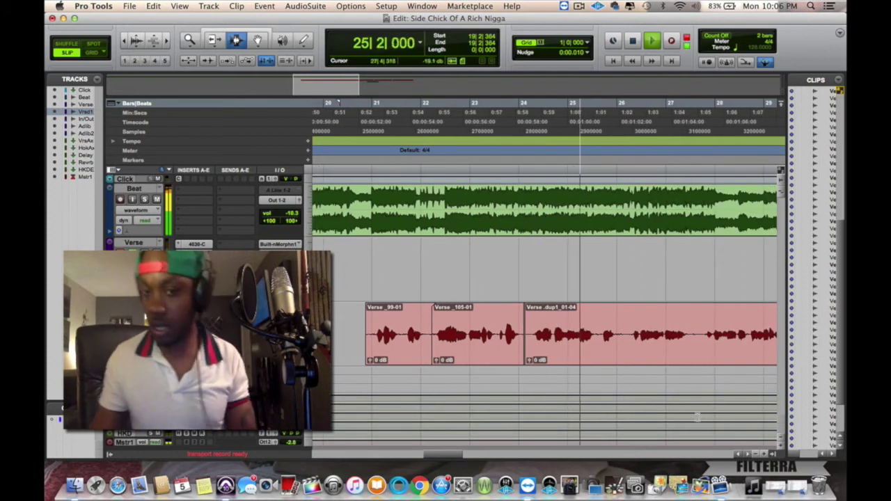
{"action": "left_click", "coordinate": [532, 154]}
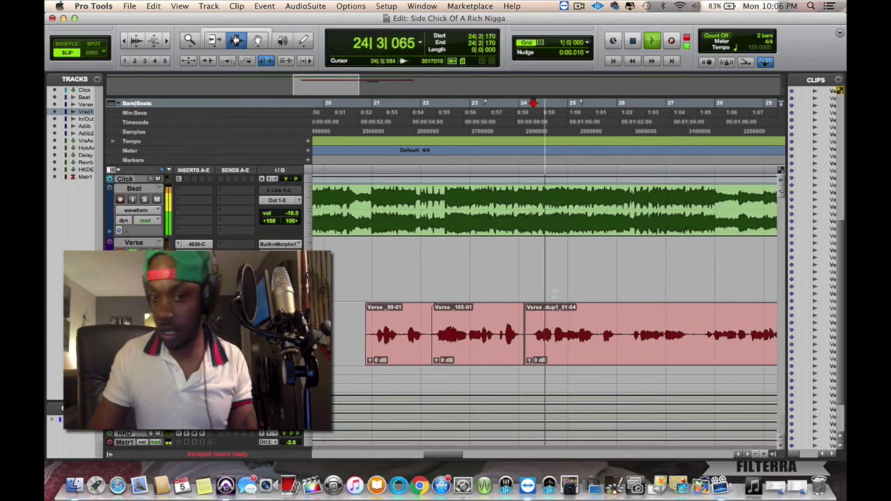
{"action": "left_click", "coordinate": [626, 343]}
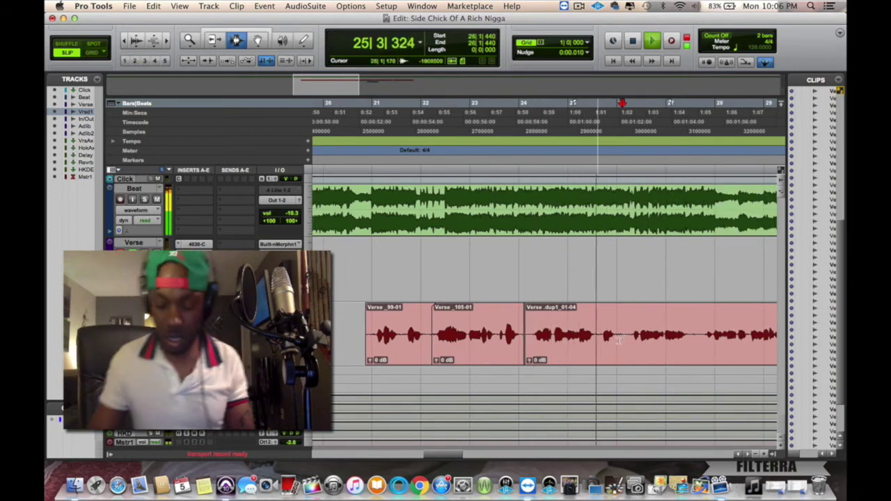
{"action": "key", "text": "super+e"}
{"action": "double_click", "coordinate": [587, 338]}
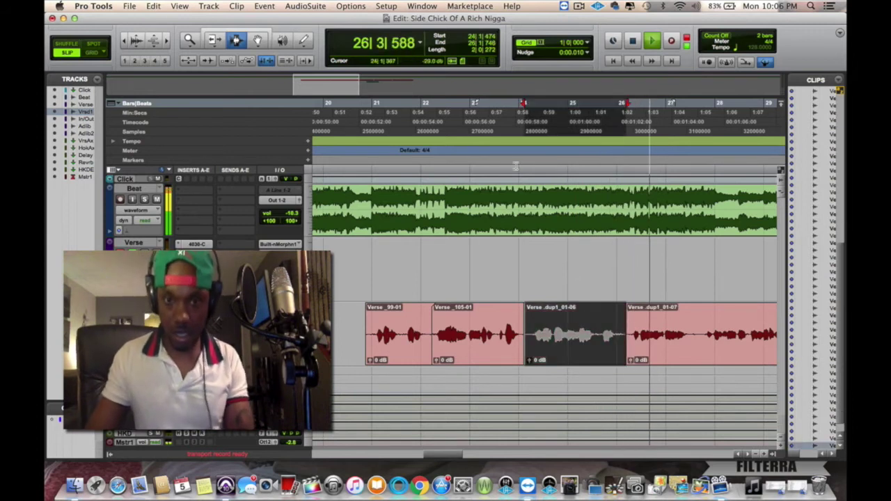
Step: Record takes of the muted phrase between bars 24 and 26 on the Verse track, starting from about bar 23
{"action": "left_click", "coordinate": [474, 104]}
{"action": "left_click", "coordinate": [516, 217]}
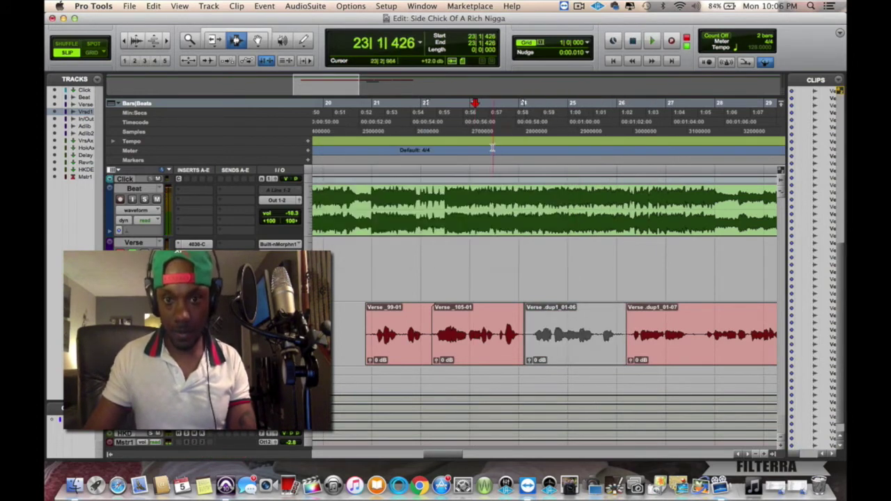
{"action": "key", "text": "space"}
{"action": "key", "text": "super+space"}
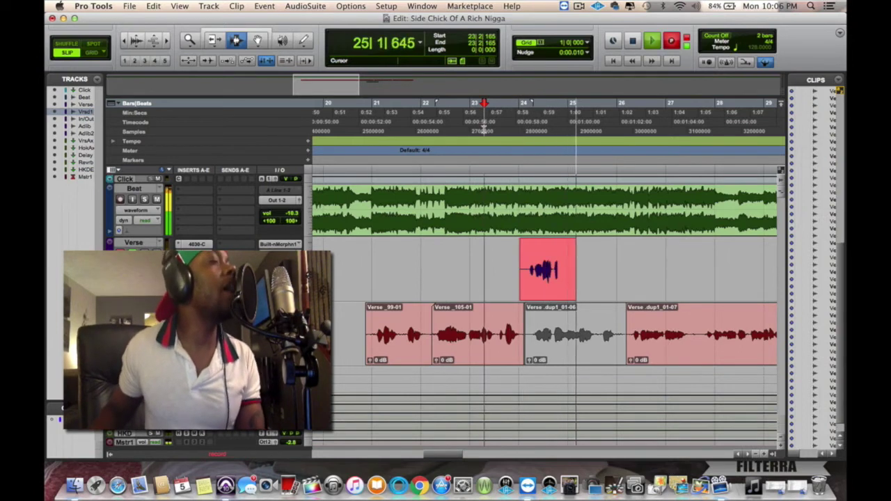
{"action": "key", "text": "space"}
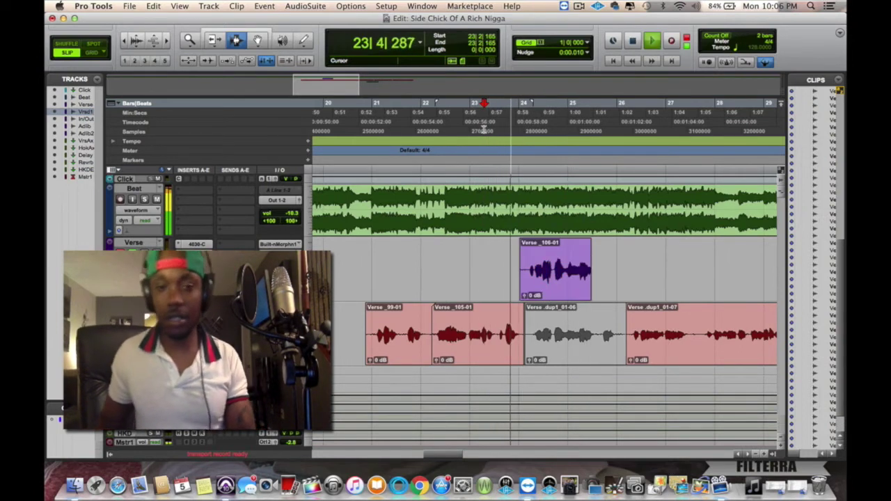
{"action": "key", "text": "super+space"}
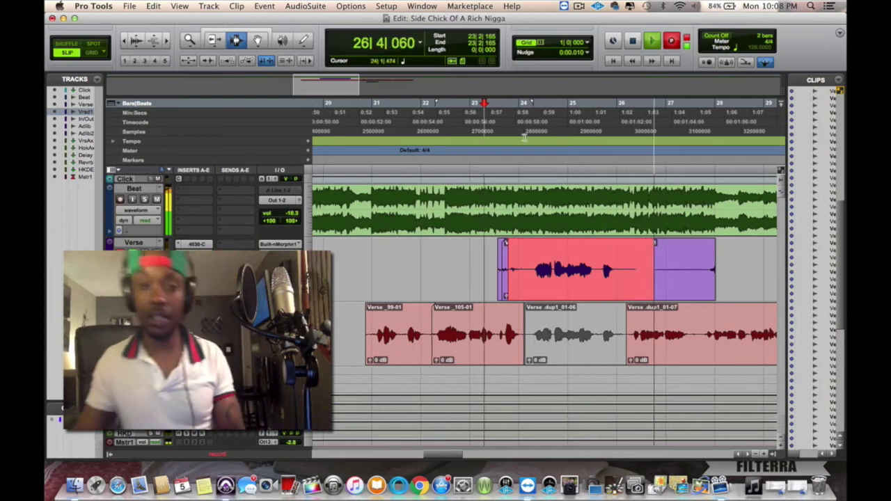
{"action": "key", "text": "space"}
{"action": "key", "text": "space"}
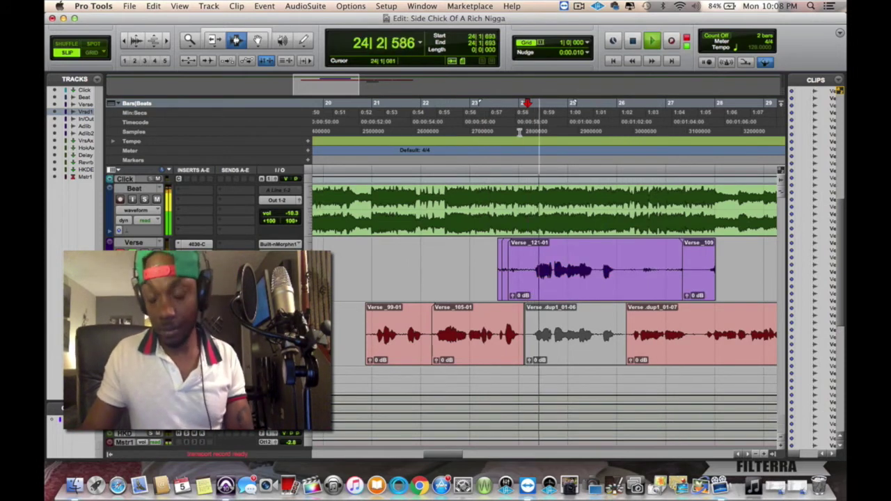
Step: Trim both ends of the recorded take and try placing it over the muted phrase on the track below
{"action": "left_click_drag", "start_coordinate": [527, 271], "coordinate": [452, 268]}
{"action": "key", "text": "BackSpace"}
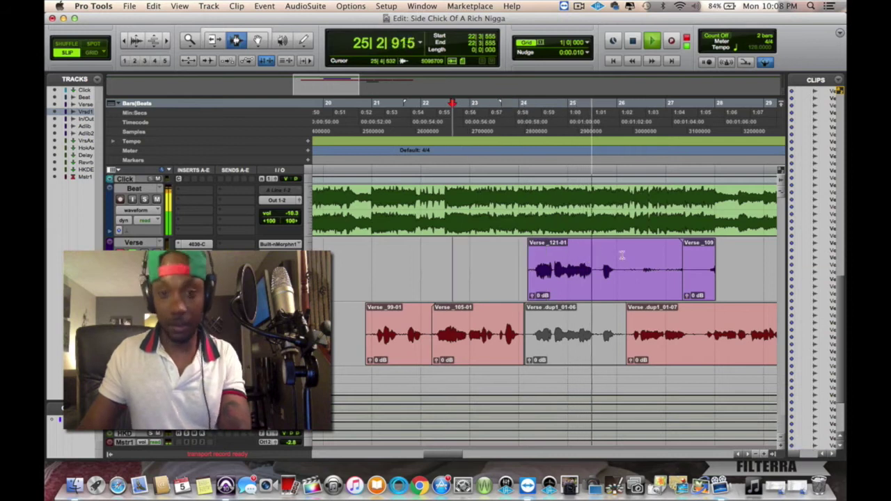
{"action": "left_click_drag", "start_coordinate": [624, 255], "coordinate": [722, 259]}
{"action": "key", "text": "BackSpace"}
{"action": "key", "text": "F8"}
{"action": "left_click_drag", "start_coordinate": [568, 282], "coordinate": [570, 316]}
{"action": "key", "text": "space"}
{"action": "key", "text": "space"}
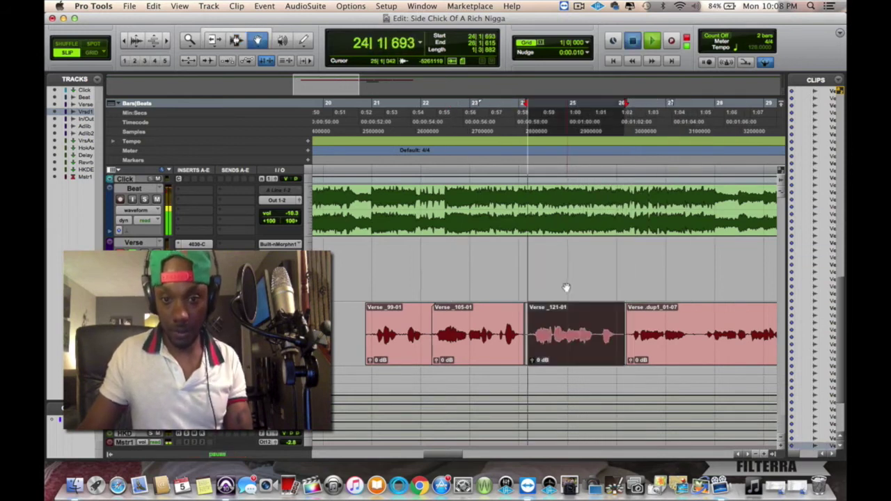
Step: Undo the take's move to the lower track and record a new take over it, starting from about bar 23|3
{"action": "key", "text": "super+z"}
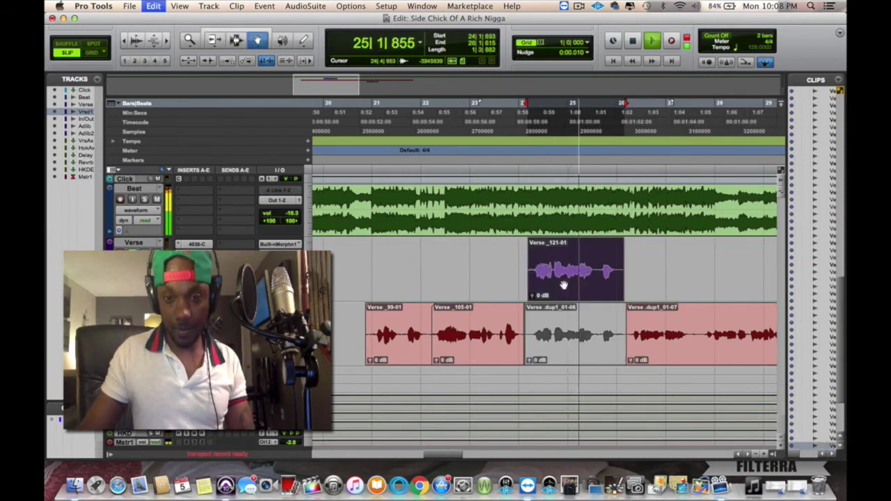
{"action": "key", "text": "space"}
{"action": "left_click", "coordinate": [499, 120]}
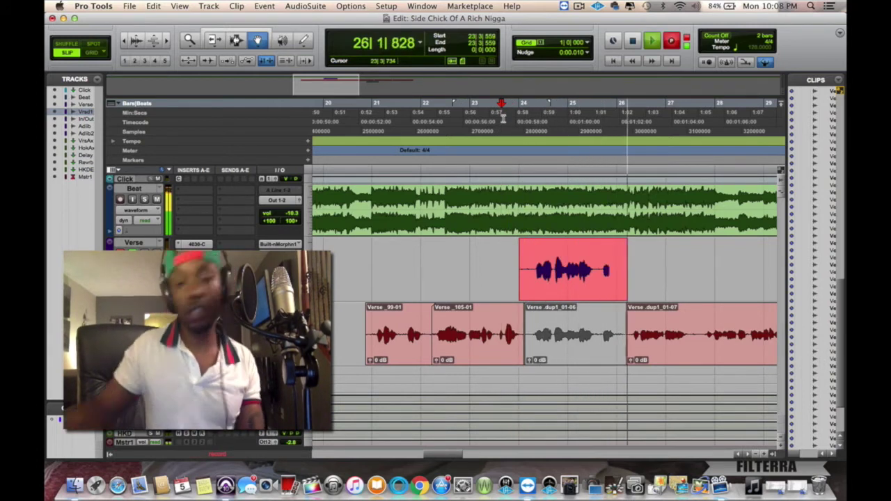
{"action": "key", "text": "space"}
{"action": "left_click", "coordinate": [535, 113]}
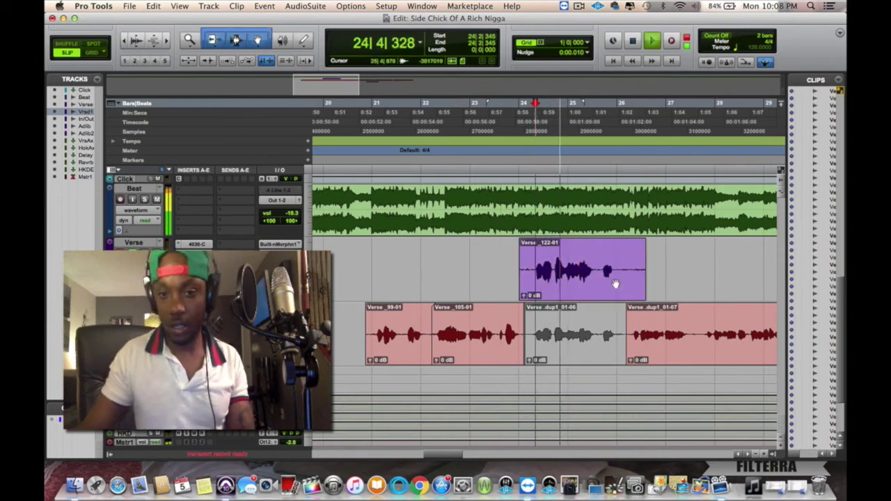
Step: Trim the silence after and before the phrase in the newly recorded take on the Verse track
{"action": "key", "text": "space"}
{"action": "key", "text": "F5"}
{"action": "left_click_drag", "start_coordinate": [633, 275], "coordinate": [681, 277]}
{"action": "key", "text": "Delete"}
{"action": "left_click_drag", "start_coordinate": [532, 282], "coordinate": [508, 281]}
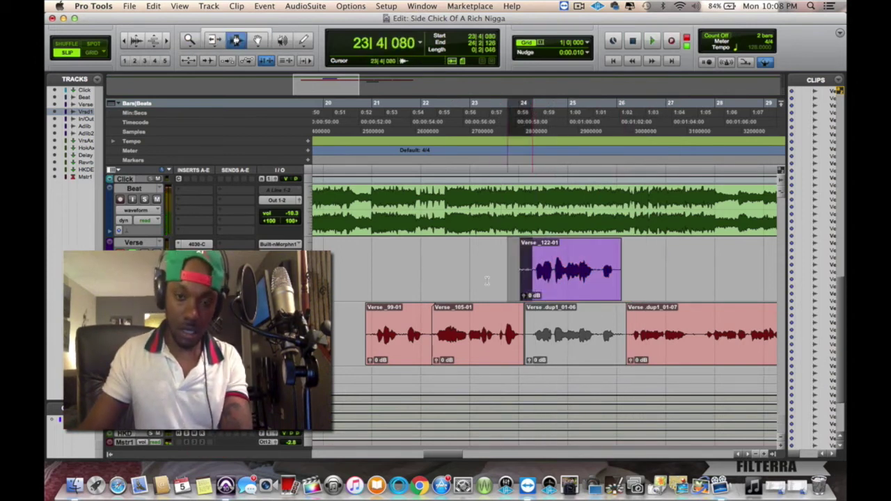
{"action": "key", "text": "Delete"}
Step: Move the trimmed take down over the muted phrase and lower its clip gain to -0.8 dB
{"action": "left_click", "coordinate": [495, 280]}
{"action": "key", "text": "F8"}
{"action": "left_click", "coordinate": [563, 282]}
{"action": "key", "text": "space"}
{"action": "left_click_drag", "start_coordinate": [568, 281], "coordinate": [561, 334]}
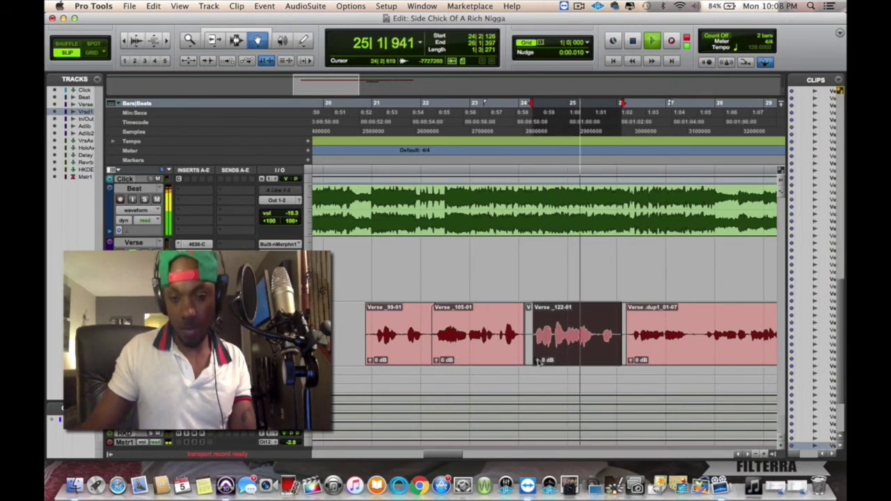
{"action": "key", "text": "space"}
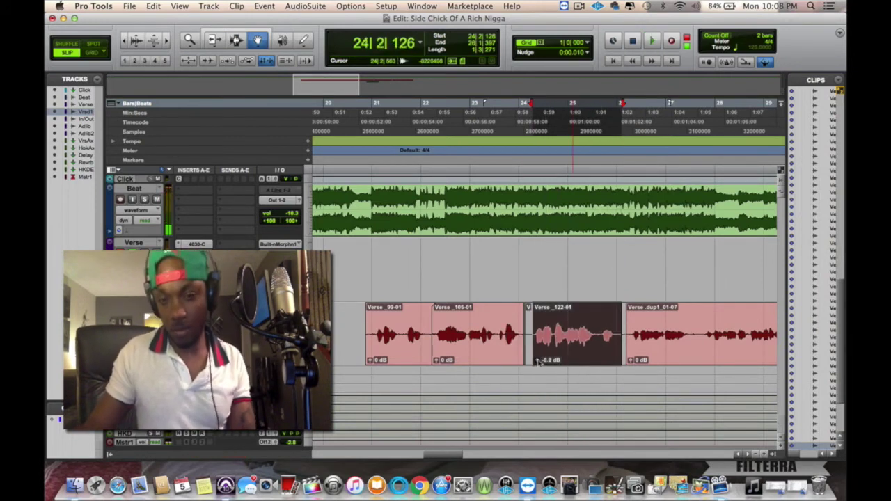
Step: Play on from about bar 25|2, separate the doubled verse clip at about bar 27|3, and mute the phrase before the cut
{"action": "left_click", "coordinate": [585, 124]}
{"action": "key", "text": "space"}
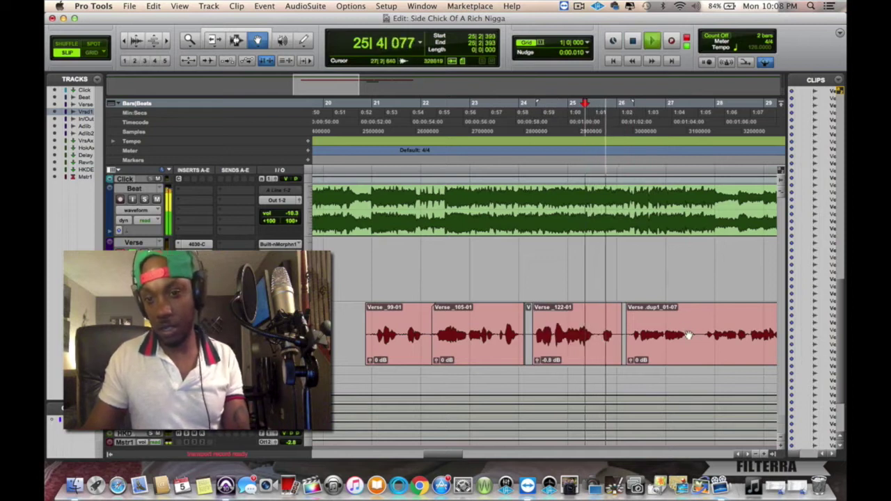
{"action": "key", "text": "Escape"}
{"action": "key", "text": "Escape"}
{"action": "key", "text": "Escape"}
{"action": "key", "text": "Escape"}
{"action": "key", "text": "Escape"}
{"action": "key", "text": "Escape"}
{"action": "left_click", "coordinate": [693, 335]}
{"action": "key", "text": "super+e"}
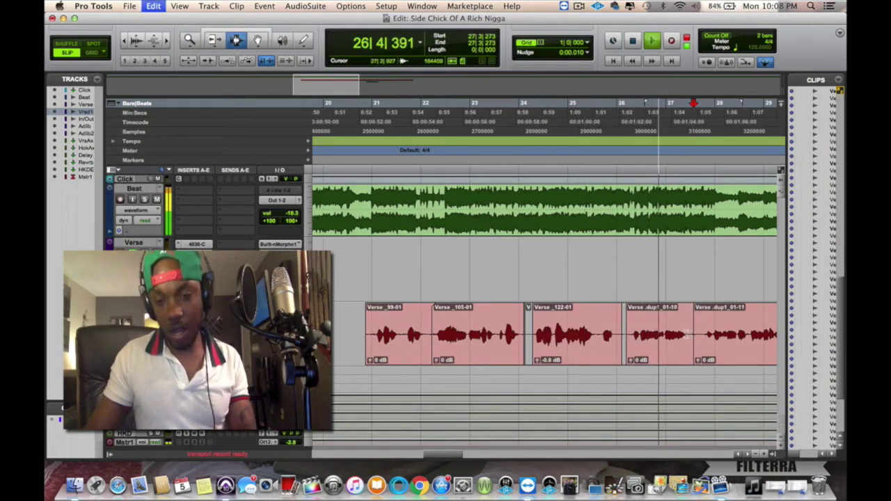
{"action": "key", "text": "Escape"}
{"action": "left_click", "coordinate": [685, 336]}
Step: Record a new take on the Verse track above the muted phrase, starting from about bar 25|1
{"action": "left_click", "coordinate": [572, 121]}
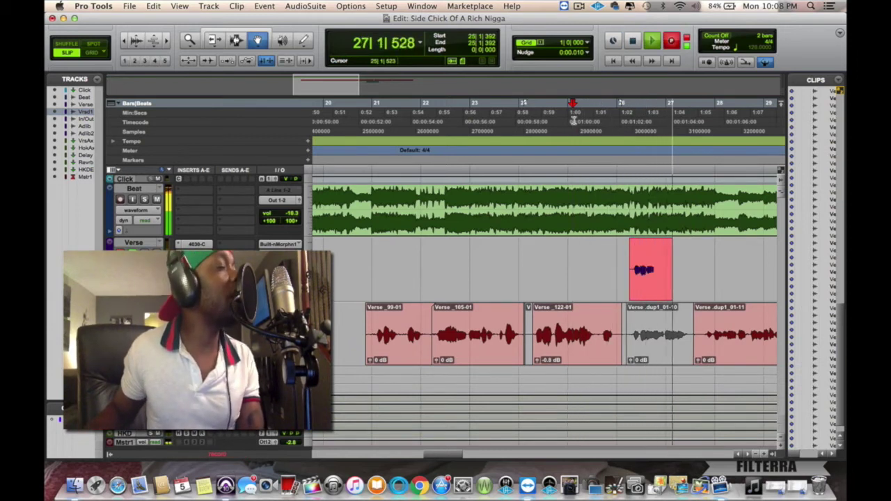
{"action": "key", "text": "space"}
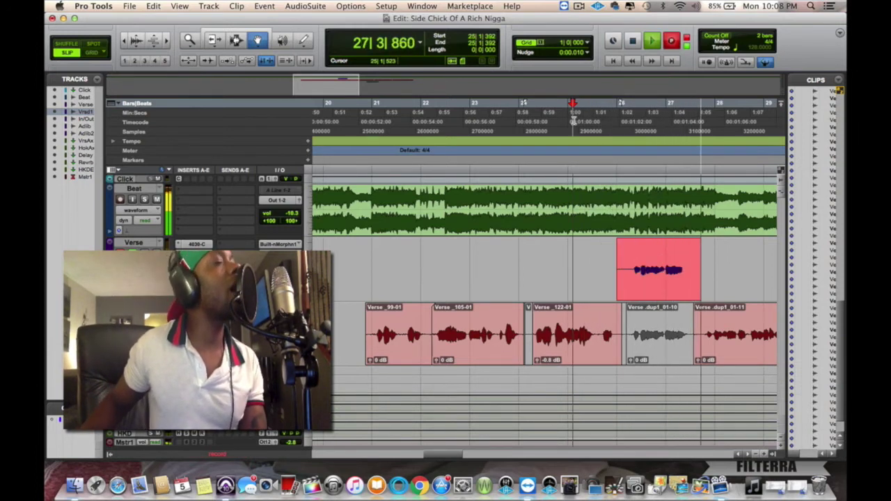
{"action": "key", "text": "space"}
{"action": "key", "text": "super+space"}
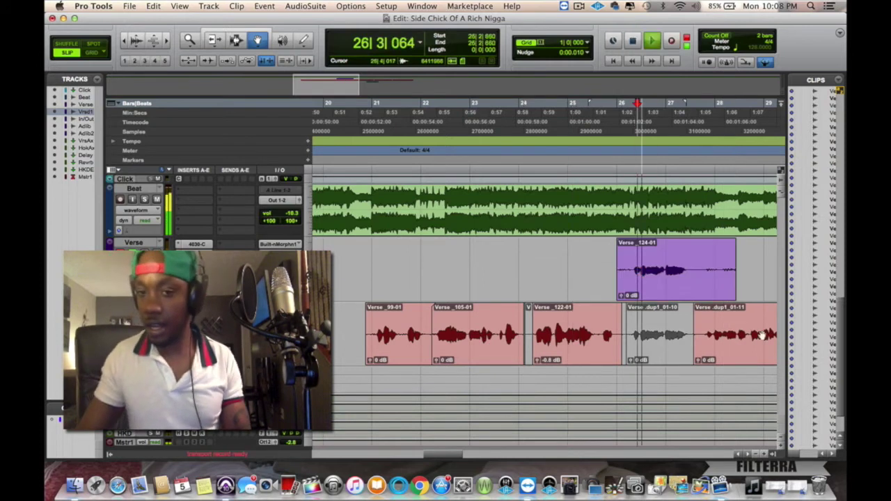
{"action": "left_click", "coordinate": [527, 217]}
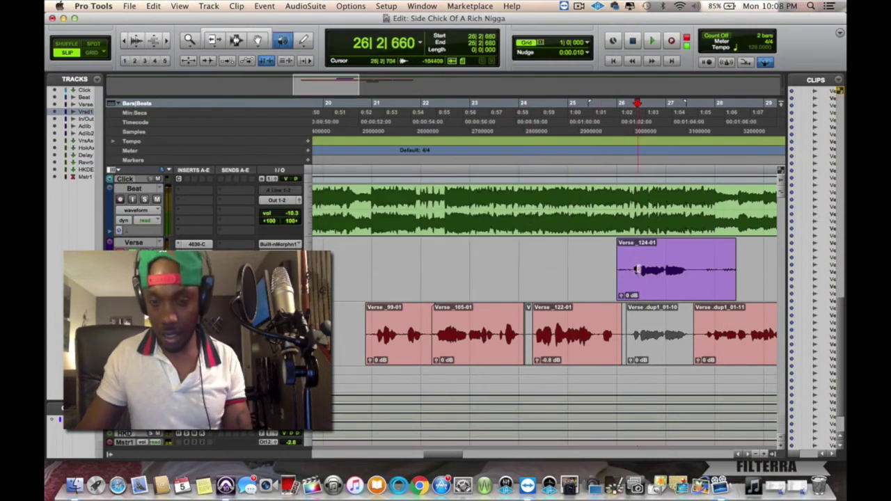
Step: Trim the silence before and after the phrase in the new take, ending it at about bar 27|3
{"action": "left_click_drag", "start_coordinate": [630, 265], "coordinate": [581, 266]}
{"action": "key", "text": "BackSpace"}
{"action": "left_click", "coordinate": [694, 266]}
{"action": "key", "text": "s"}
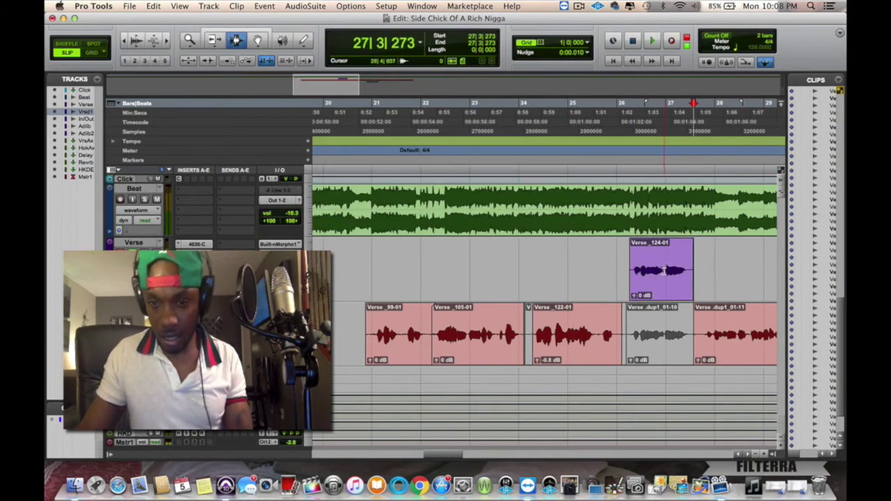
Step: Move the trimmed take down over the muted phrase and play it back from about bar 26|1
{"action": "key", "text": "F8"}
{"action": "left_click_drag", "start_coordinate": [663, 272], "coordinate": [663, 332]}
{"action": "key", "text": "space"}
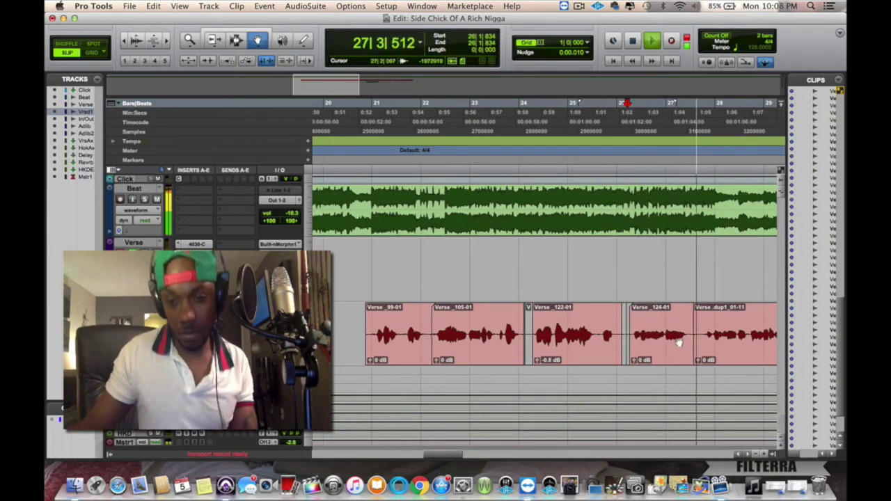
Step: Clear the silence between the replaced phrase and the next verse clip, from about bar 27|3 to 27|4
{"action": "key", "text": "Escape"}
{"action": "key", "text": "Escape"}
{"action": "key", "text": "Escape"}
{"action": "key", "text": "Escape"}
{"action": "key", "text": "Escape"}
{"action": "left_click_drag", "start_coordinate": [690, 341], "coordinate": [703, 342]}
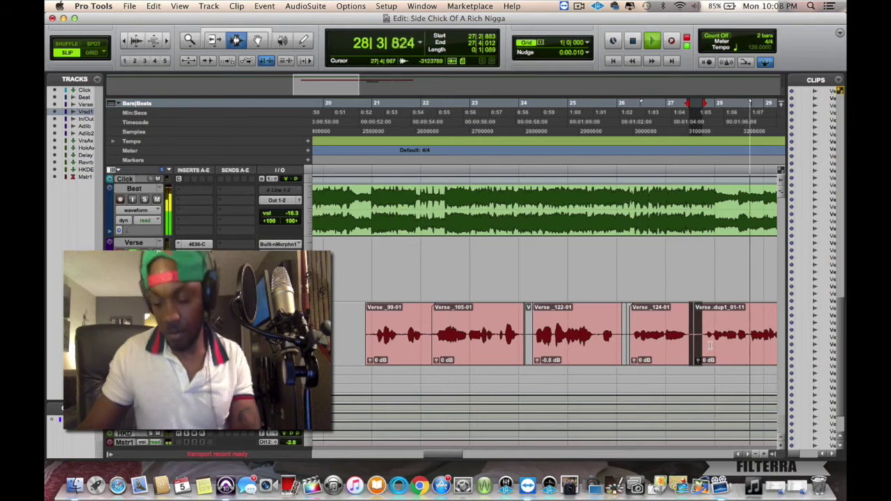
{"action": "key", "text": "BackSpace"}
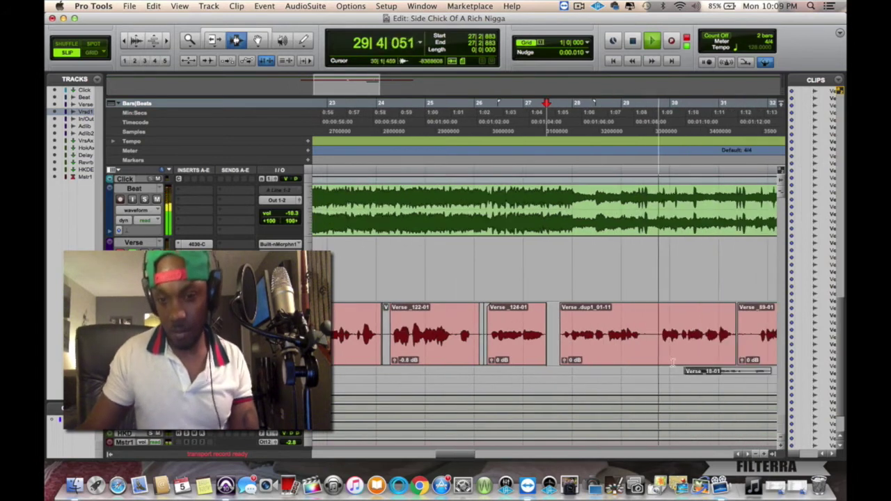
Step: Mute the verse clip starting at about bar 27|4 and record a new take above it from about bar 27|1
{"action": "double_click", "coordinate": [647, 342]}
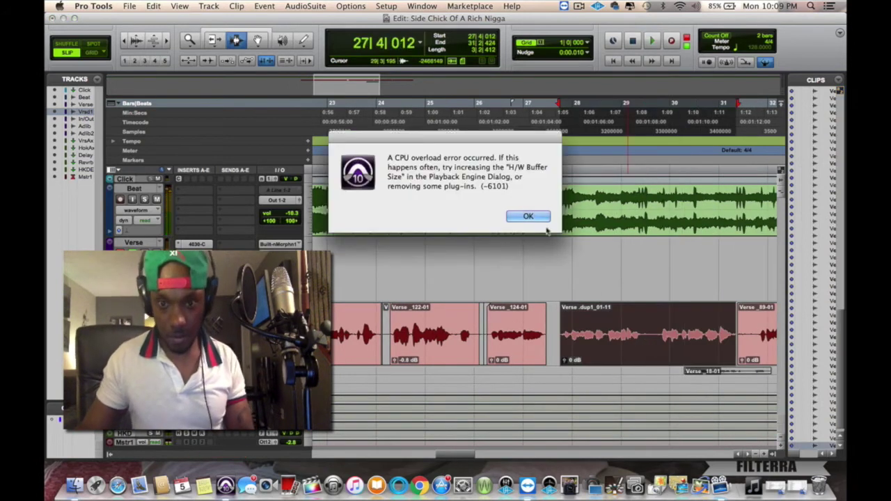
{"action": "left_click", "coordinate": [530, 217]}
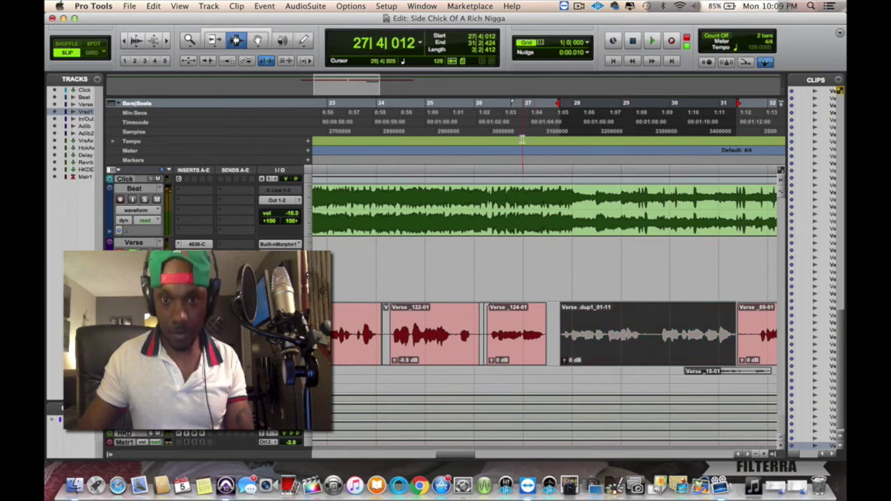
{"action": "left_click", "coordinate": [528, 117]}
{"action": "key", "text": "space"}
{"action": "key", "text": "super+space"}
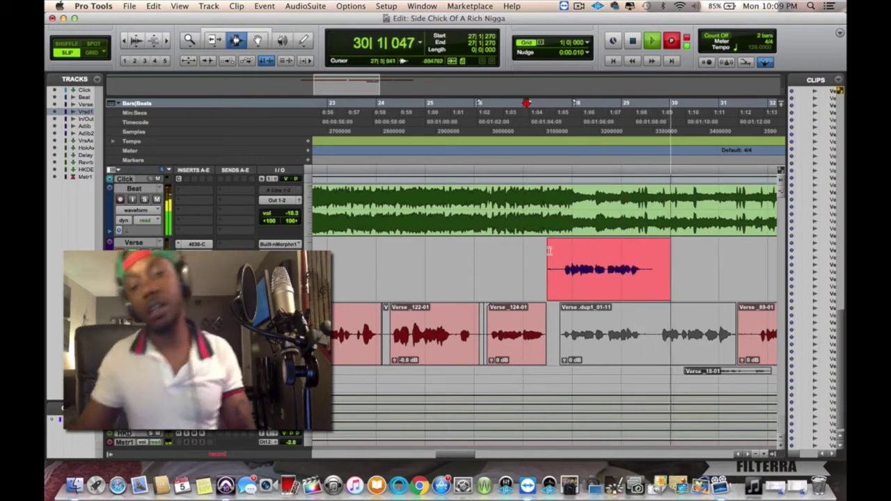
{"action": "key", "text": "space"}
Step: Trim the silence before and after the phrase in the new take and move it down over the muted clip
{"action": "key", "text": "space"}
{"action": "left_click_drag", "start_coordinate": [560, 270], "coordinate": [506, 271]}
{"action": "key", "text": "Delete"}
{"action": "left_click", "coordinate": [657, 274]}
{"action": "key", "text": "s"}
{"action": "left_click_drag", "start_coordinate": [693, 275], "coordinate": [648, 292]}
{"action": "key", "text": "Delete"}
{"action": "key", "text": "F8"}
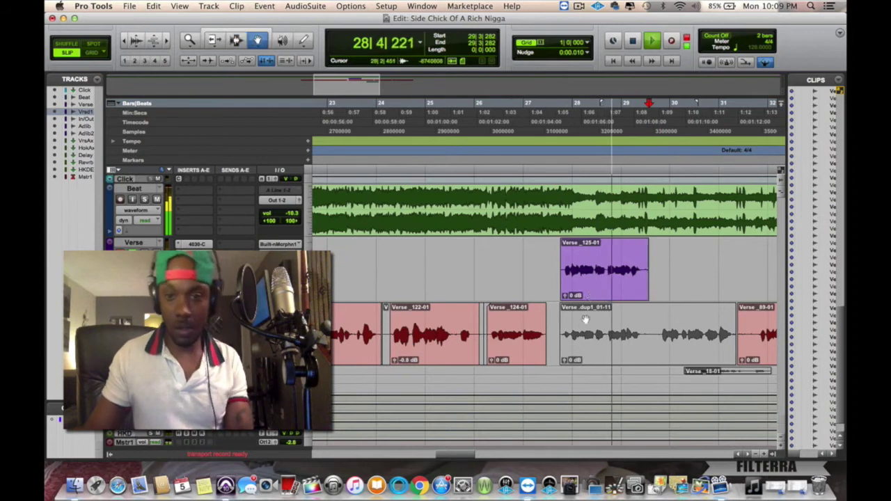
{"action": "left_click_drag", "start_coordinate": [588, 284], "coordinate": [584, 323]}
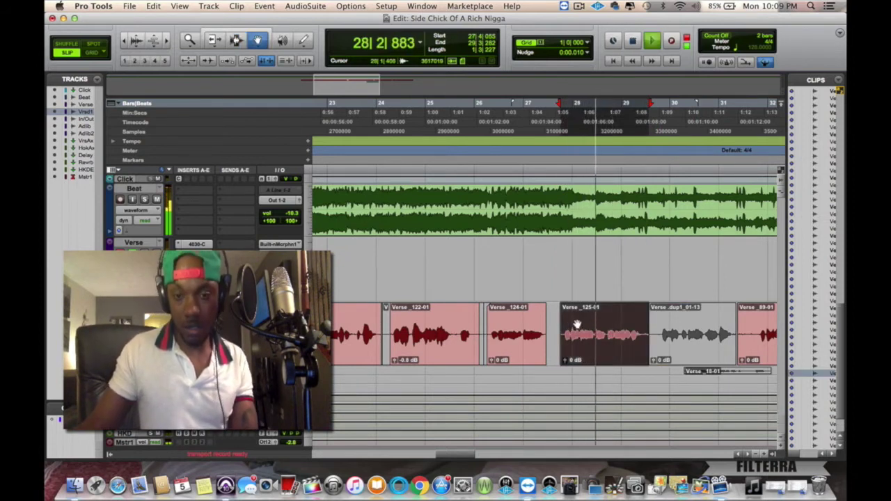
Step: Record a doubling take of the replaced phrase on the Verse track, starting from about bar 26|4
{"action": "left_click", "coordinate": [520, 115]}
{"action": "key", "text": "super+space"}
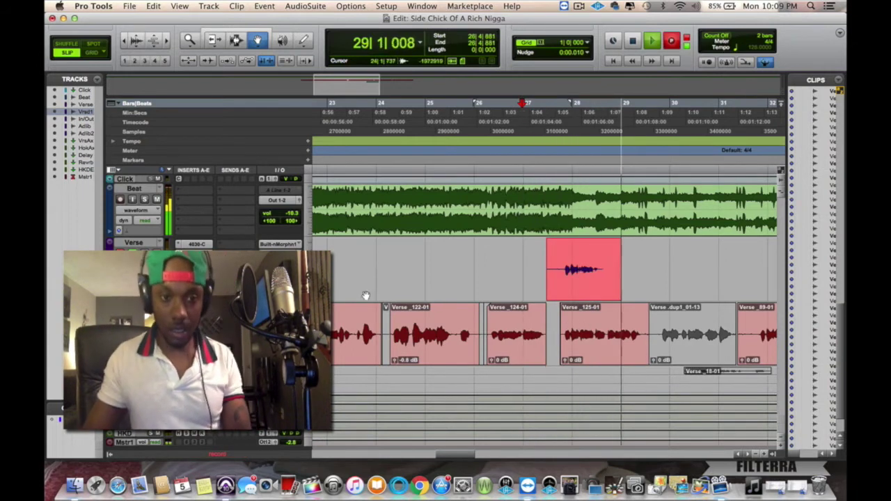
{"action": "key", "text": "space"}
Step: Record the doubling take over again on the Verse track, starting from about bar 26|2
{"action": "left_click", "coordinate": [493, 117]}
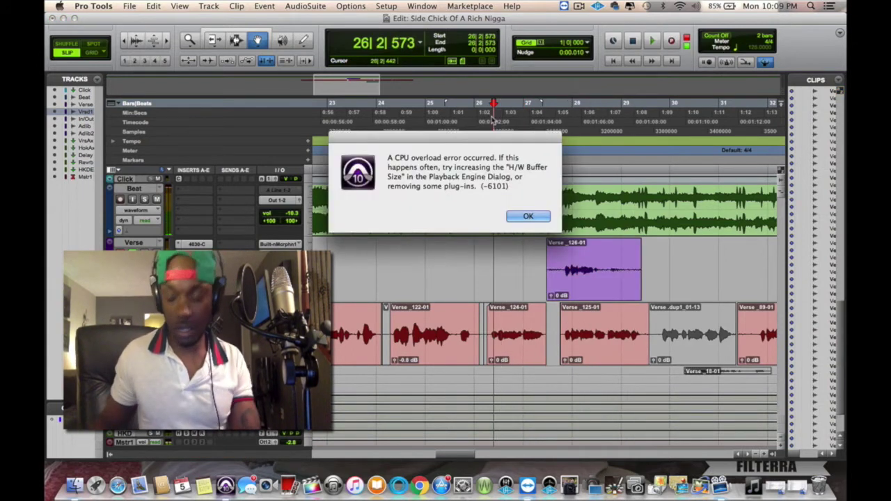
{"action": "key", "text": "Return"}
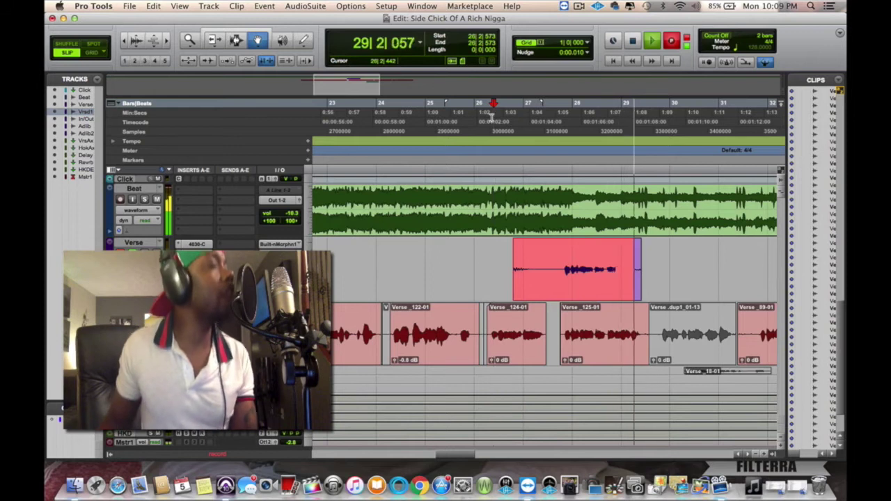
{"action": "key", "text": "super+bracketleft"}
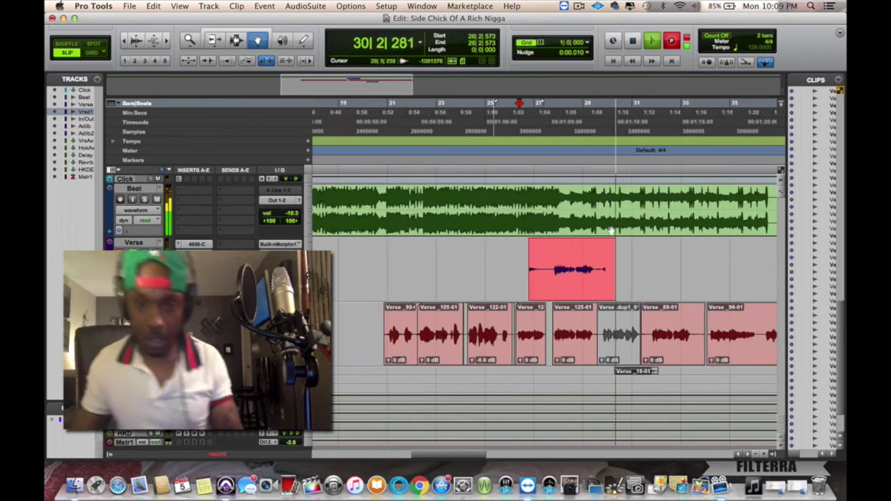
{"action": "key", "text": "space"}
Step: Trim the doubling take after about bar 29|3 and remove the silence before its phrase
{"action": "key", "text": "Escape"}
{"action": "key", "text": "Escape"}
{"action": "key", "text": "Escape"}
{"action": "key", "text": "Escape"}
{"action": "key", "text": "Escape"}
{"action": "left_click_drag", "start_coordinate": [596, 276], "coordinate": [668, 276]}
{"action": "key", "text": "Delete"}
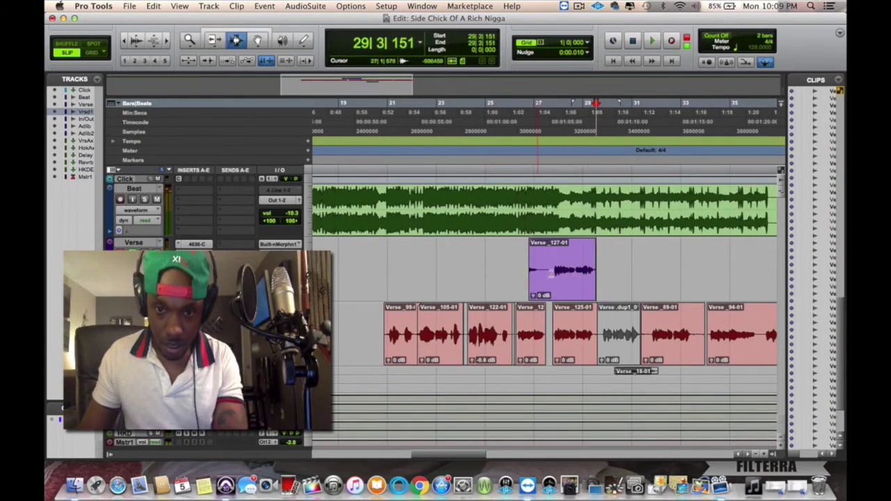
{"action": "left_click_drag", "start_coordinate": [552, 277], "coordinate": [471, 276]}
{"action": "key", "text": "Delete"}
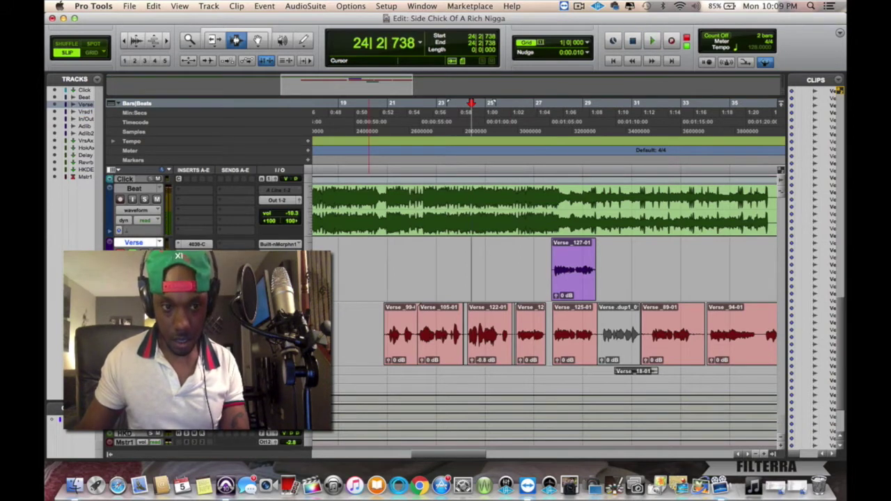
Step: Duplicate the Verse track once with all its data and clear the doubling take from the original track
{"action": "left_click_drag", "start_coordinate": [139, 366], "coordinate": [139, 335]}
{"action": "left_click_drag", "start_coordinate": [139, 301], "coordinate": [139, 291]}
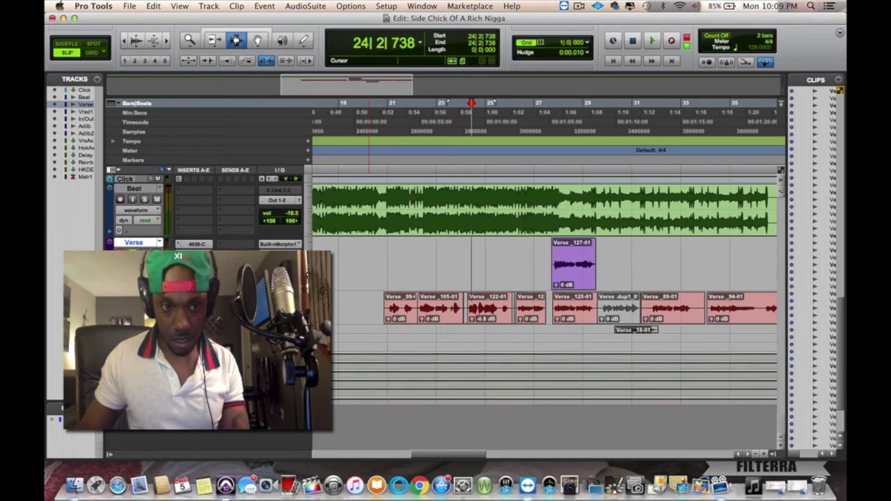
{"action": "left_click", "coordinate": [159, 294]}
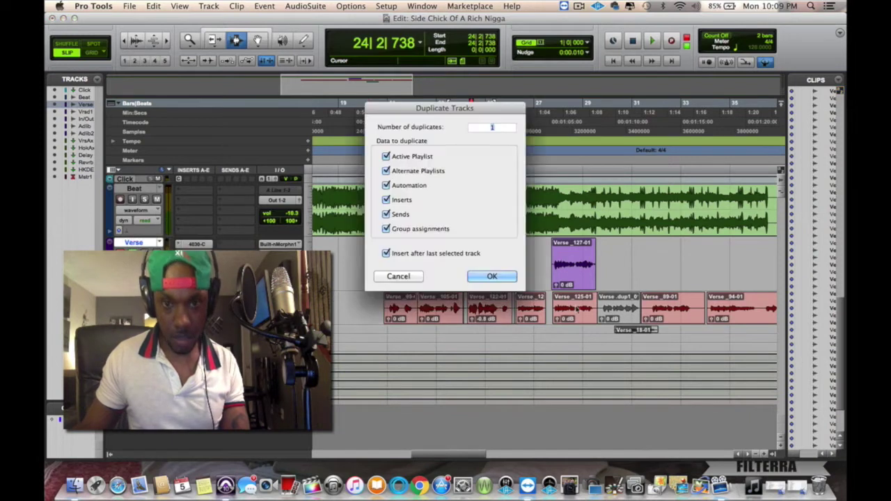
{"action": "left_click", "coordinate": [491, 276]}
{"action": "left_click", "coordinate": [492, 264]}
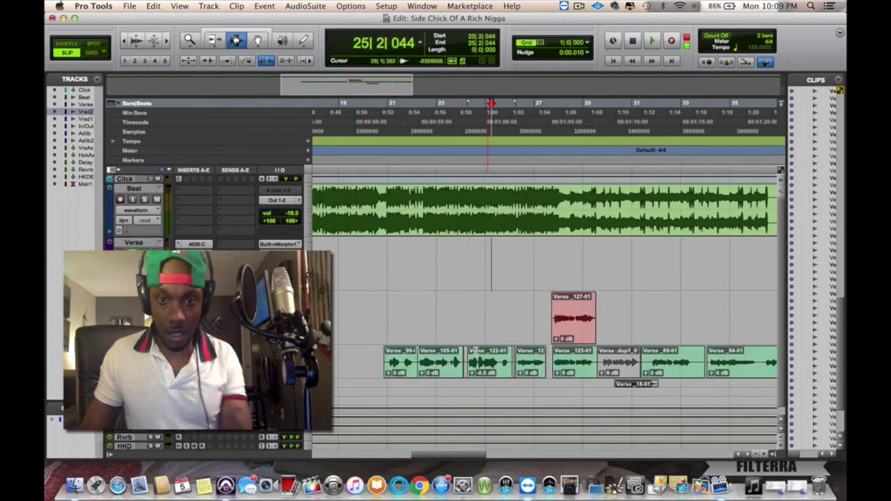
Step: Play the doubled phrase from about bar 25|2 and try recording another layer on the Verse track
{"action": "key", "text": "space"}
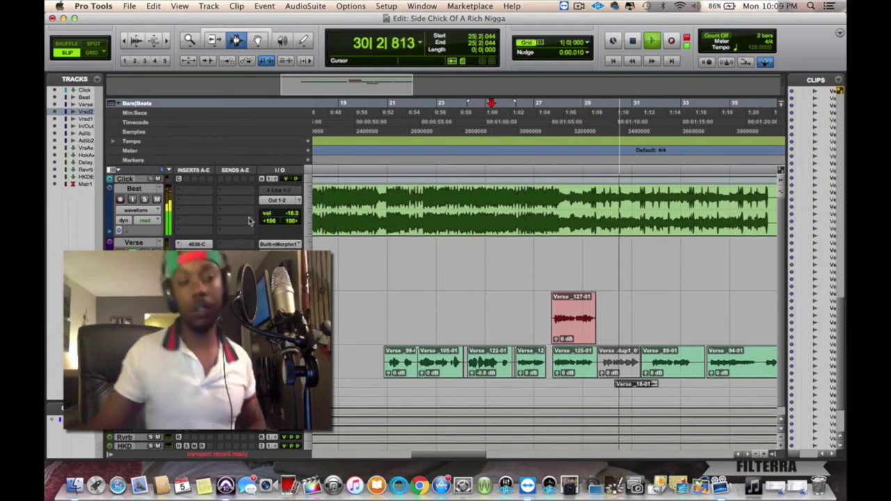
{"action": "key", "text": "space"}
{"action": "key", "text": "space"}
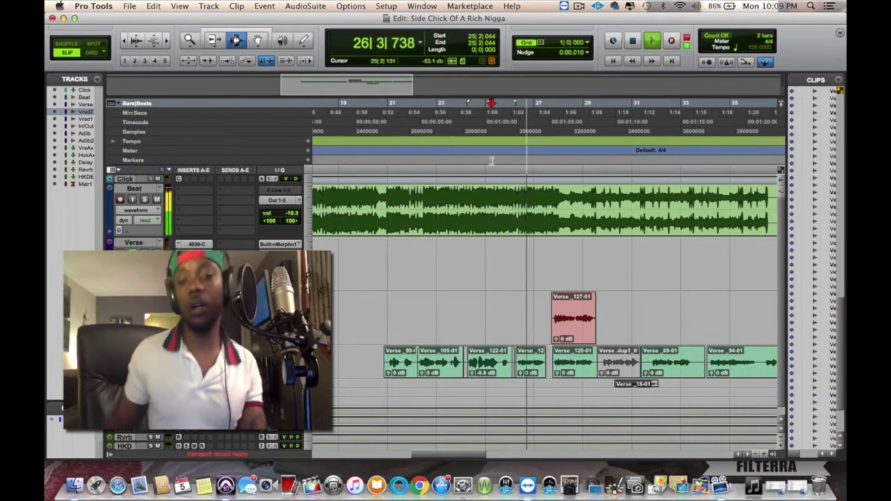
{"action": "key", "text": "F12"}
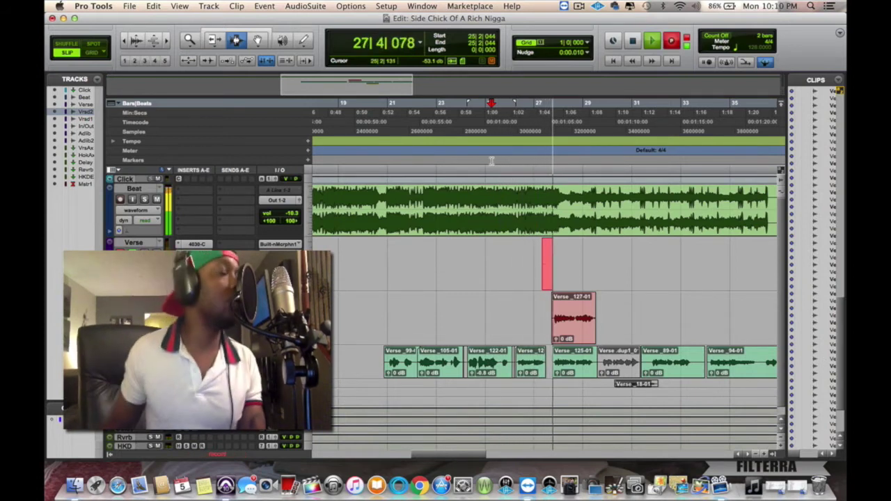
{"action": "key", "text": "Return"}
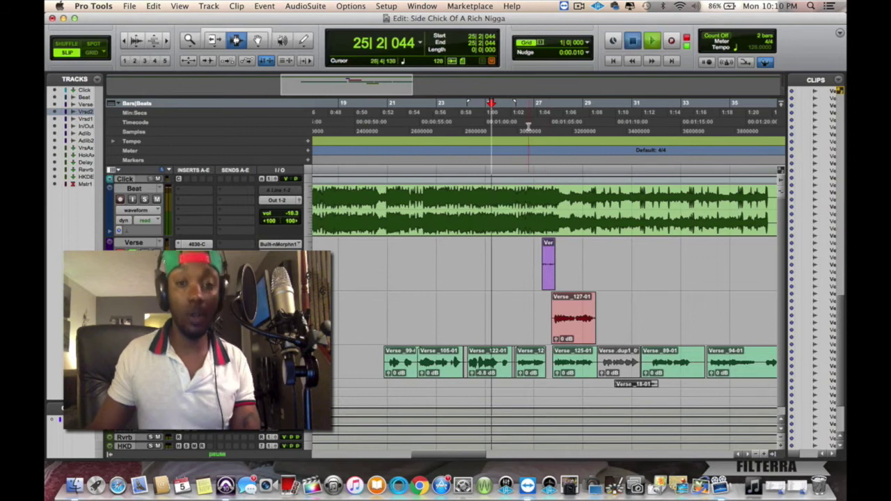
Step: Record another layer of the phrase on the Verse track from about bar 26|4, trimmed to the phrase
{"action": "double_click", "coordinate": [529, 126]}
{"action": "left_click", "coordinate": [528, 126]}
{"action": "key", "text": "space"}
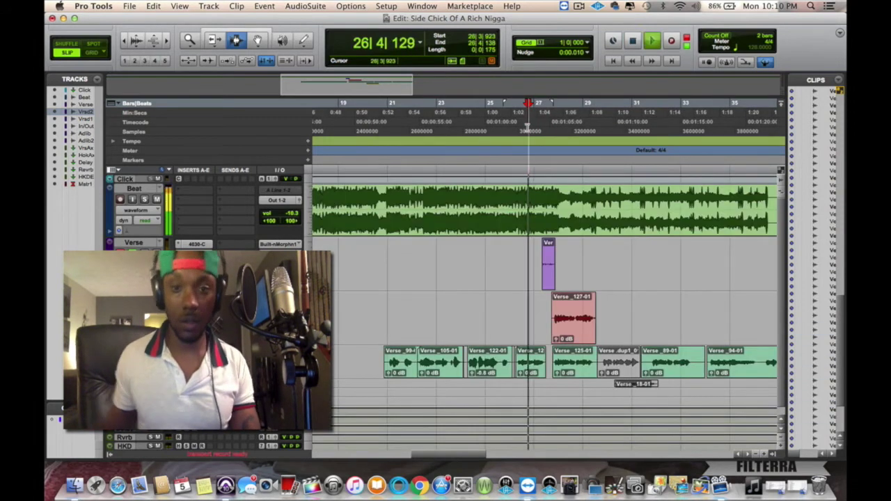
{"action": "key", "text": "space"}
{"action": "key", "text": "super+space"}
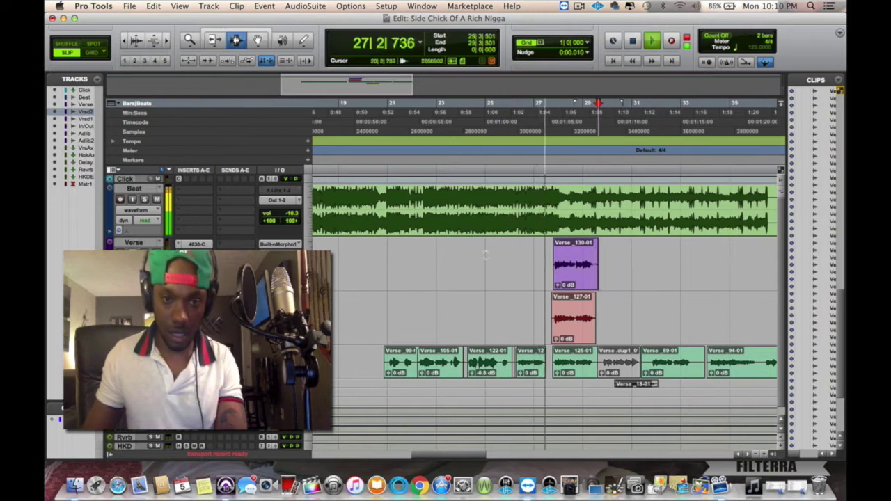
{"action": "key", "text": "space"}
Step: Duplicate the Verse track once more with all its data and delete the newest take from the original
{"action": "left_click", "coordinate": [167, 284]}
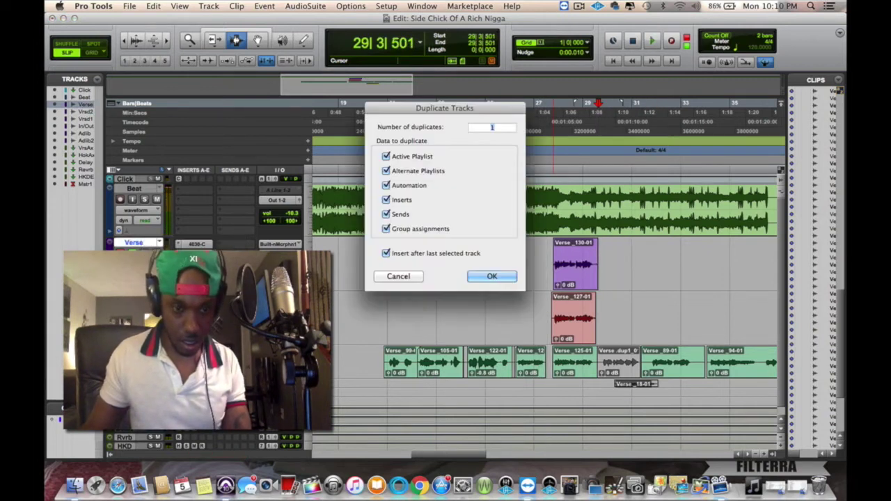
{"action": "left_click", "coordinate": [497, 278]}
{"action": "left_click_drag", "start_coordinate": [499, 275], "coordinate": [641, 271]}
{"action": "key", "text": "Delete"}
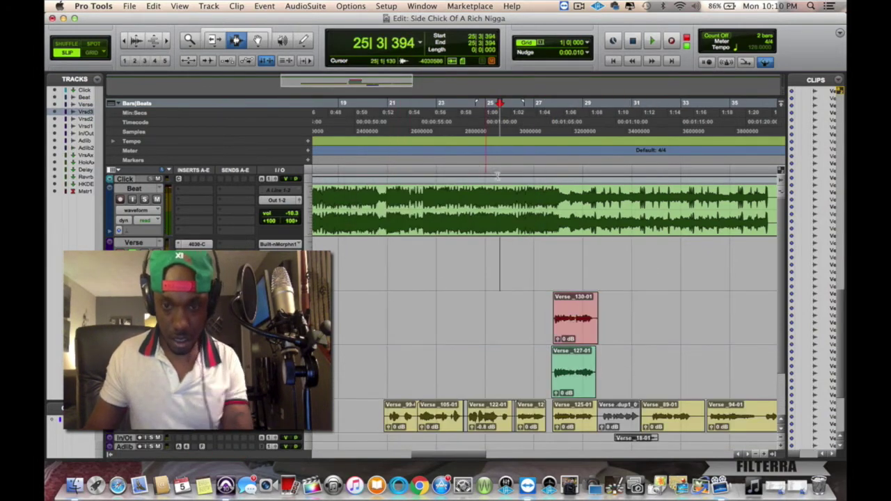
Step: Play the layered takes from about bar 26|4 and trim the newest layer's tail at about bar 29|3
{"action": "key", "text": "space"}
{"action": "left_click", "coordinate": [534, 125]}
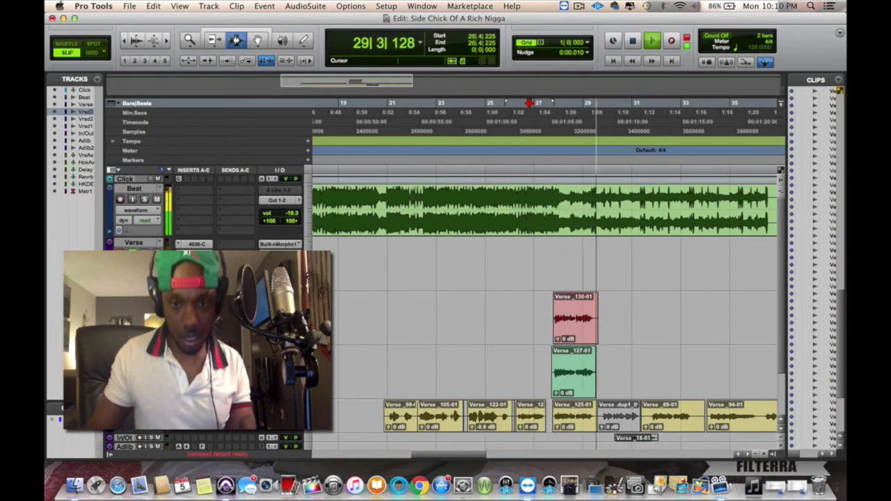
{"action": "key", "text": "space"}
{"action": "key", "text": "space"}
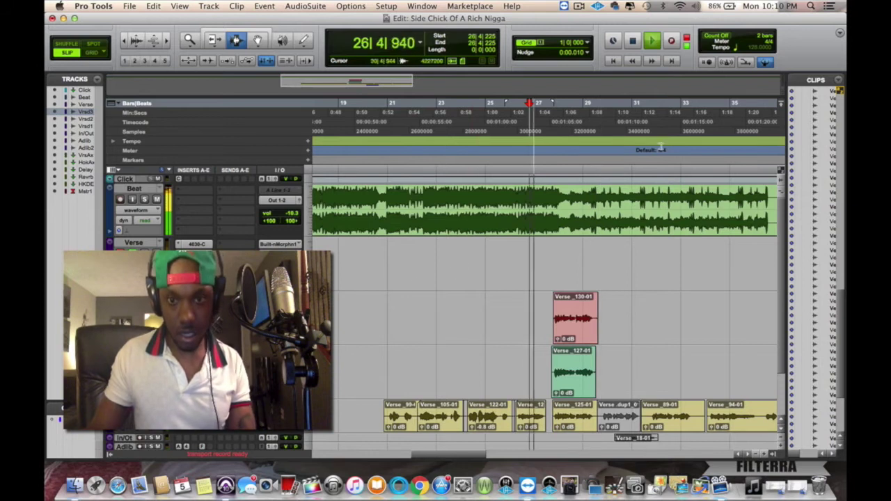
{"action": "left_click_drag", "start_coordinate": [599, 328], "coordinate": [607, 335]}
{"action": "left_click", "coordinate": [607, 335]}
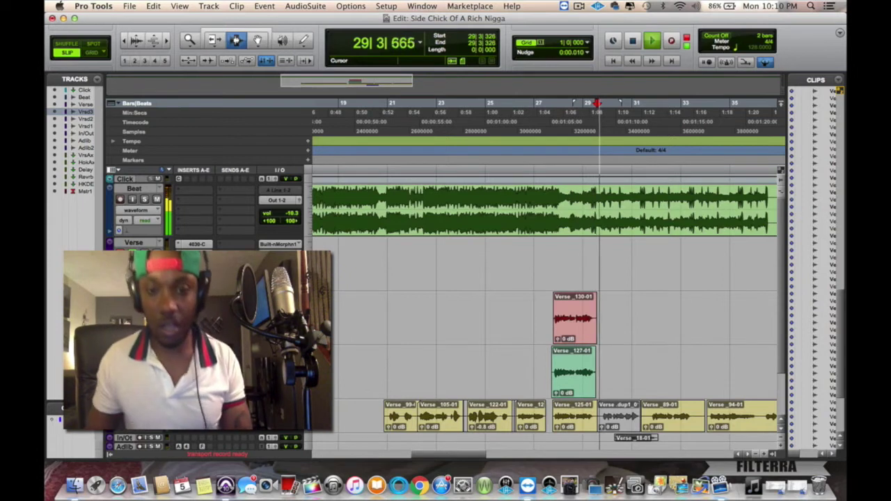
Step: Locate the muted phrase at about bar 29|3 and try recording replacement takes on the Verse track, rolling in from about bar 28|3
{"action": "scroll", "coordinate": [453, 387], "scroll_direction": "down", "scroll_amount": 3}
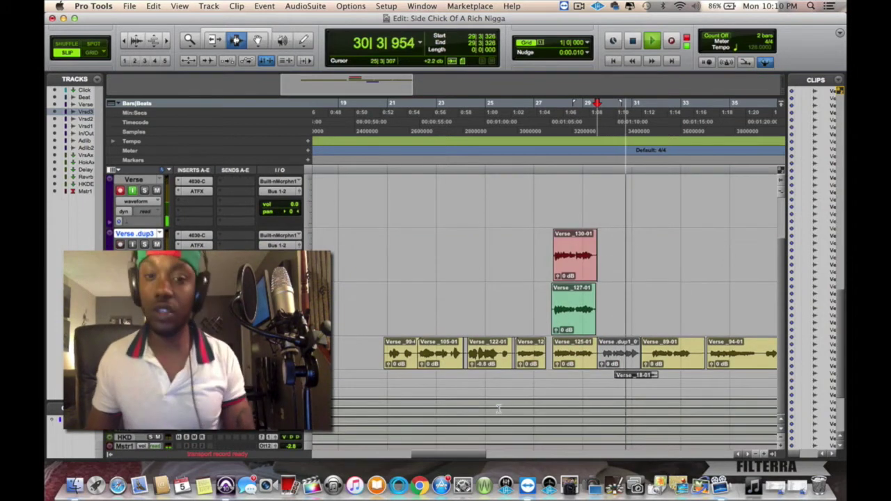
{"action": "double_click", "coordinate": [614, 354]}
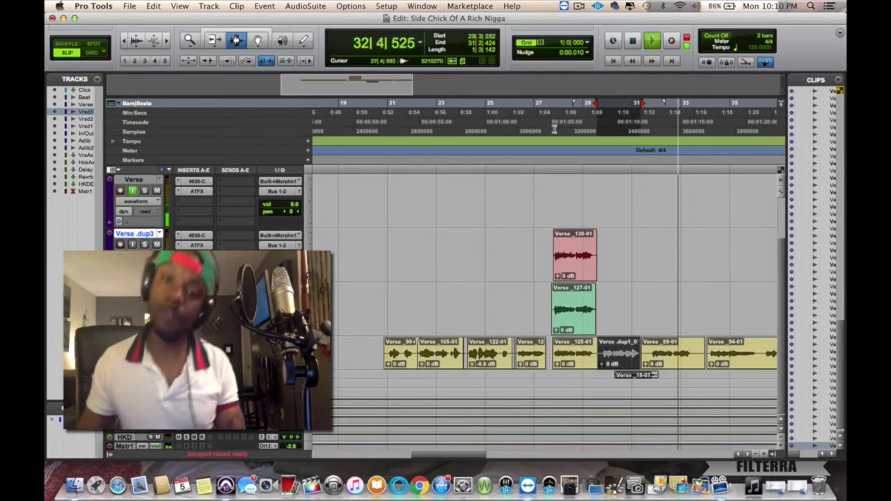
{"action": "left_click", "coordinate": [537, 215]}
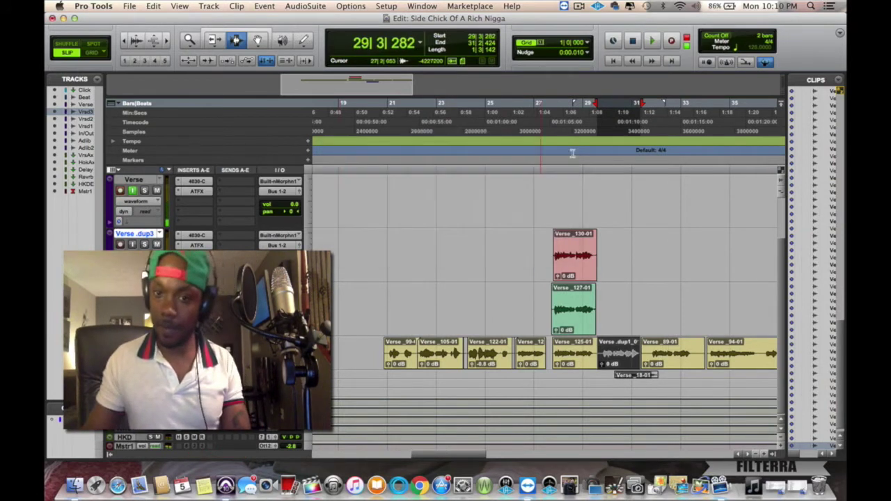
{"action": "left_click", "coordinate": [575, 122]}
{"action": "key", "text": "space"}
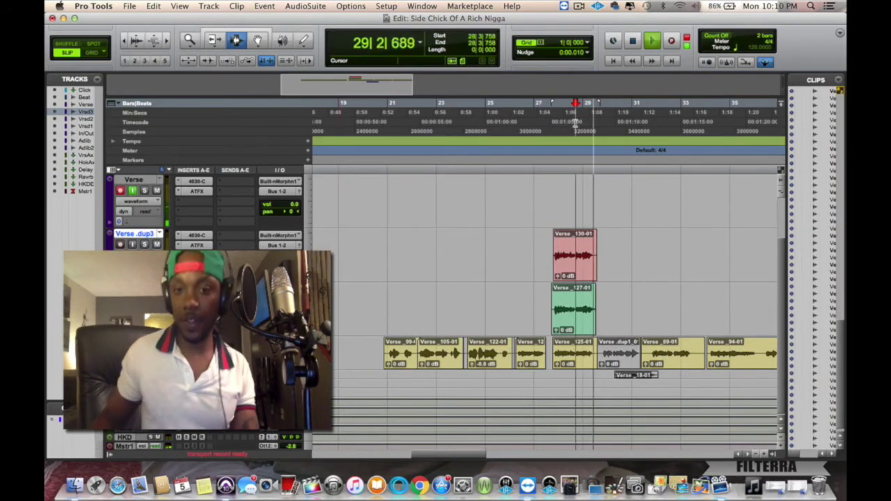
{"action": "key", "text": "F12"}
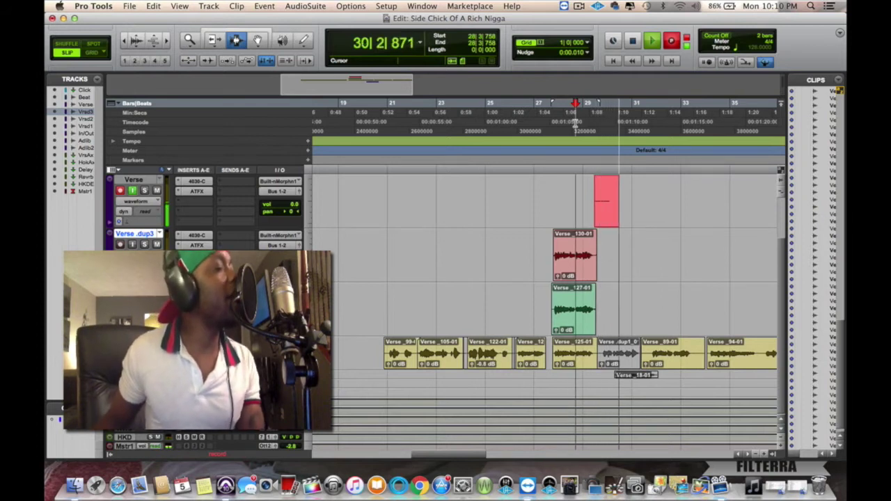
{"action": "key", "text": "space"}
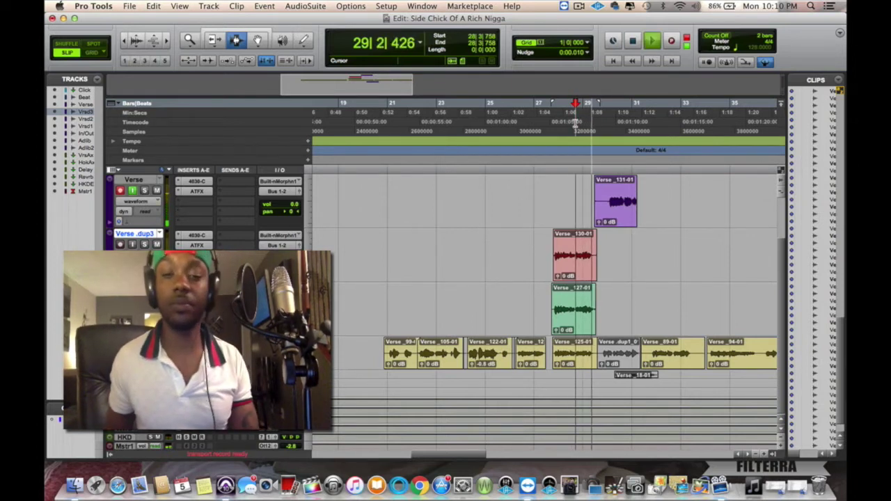
{"action": "key", "text": "F12"}
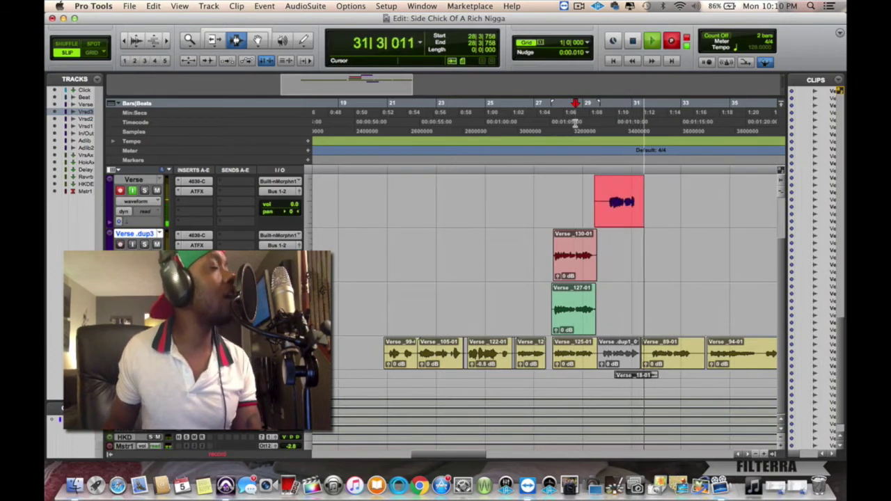
{"action": "key", "text": "space"}
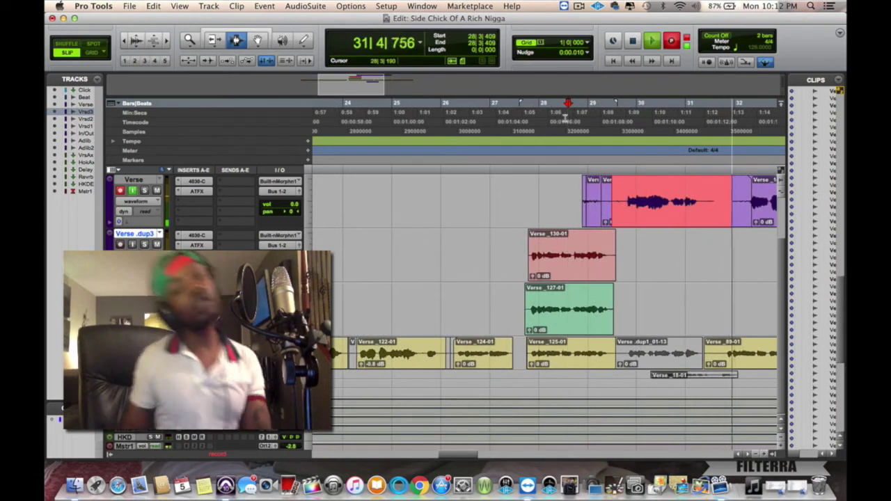
Step: Try another take of the phrase over the previous one on the Verse track, punching in around bar 29|2
{"action": "key", "text": "space"}
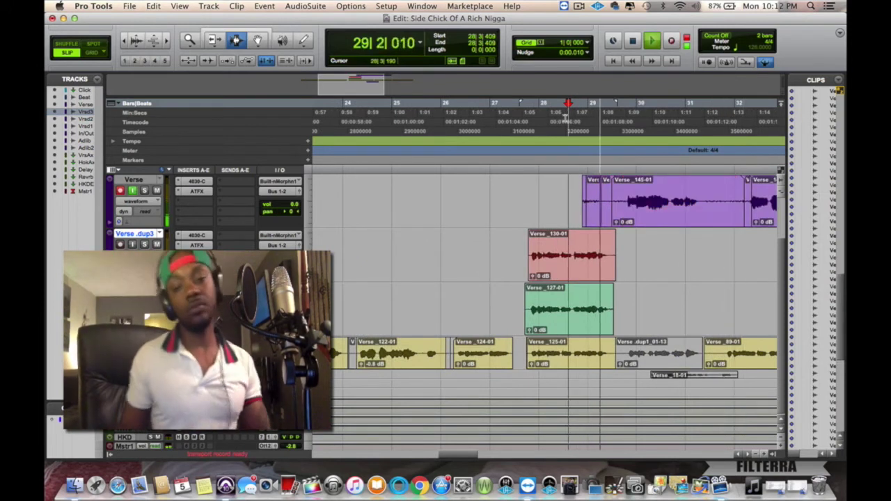
{"action": "key", "text": "super+space"}
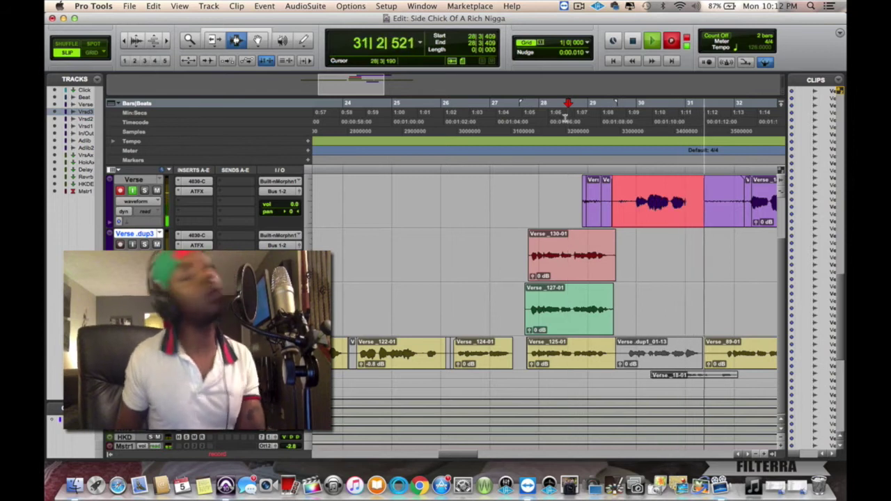
{"action": "key", "text": "space"}
{"action": "key", "text": "space"}
{"action": "key", "text": "super+space"}
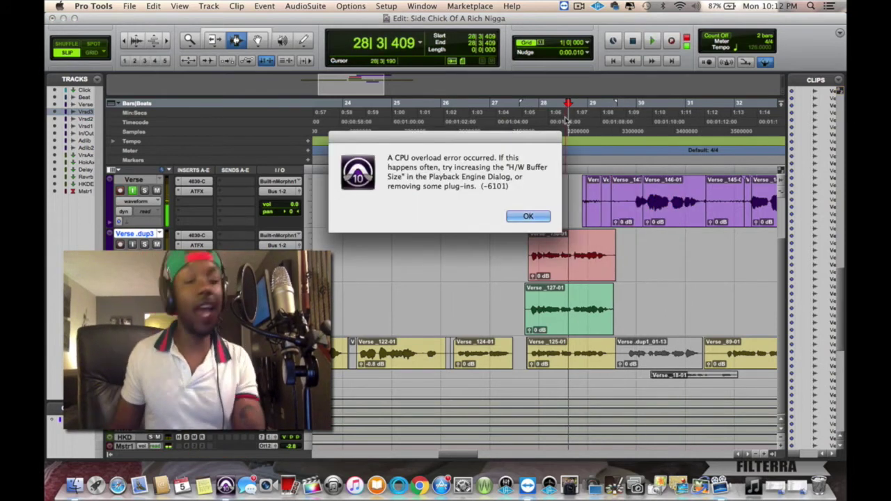
Step: Dismiss the error dialog and record a fresh take of the phrase on the Verse track from about bar 29|2
{"action": "key", "text": "Return"}
{"action": "key", "text": "space"}
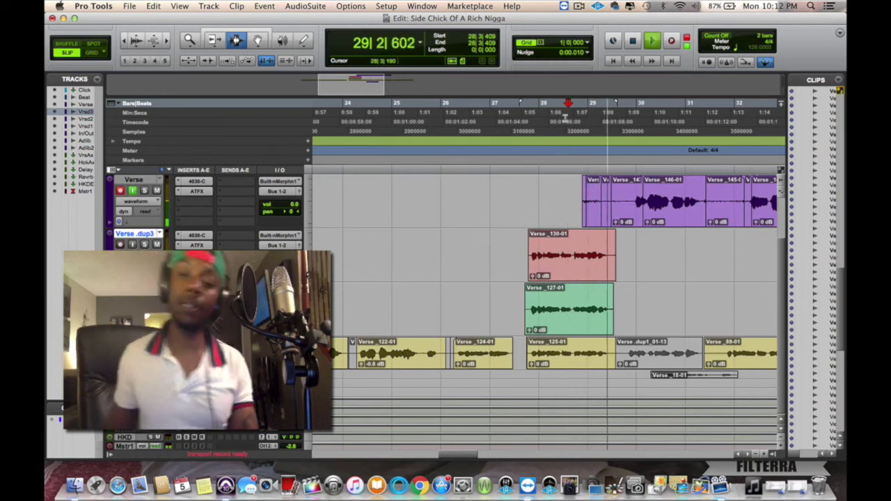
{"action": "key", "text": "super+space"}
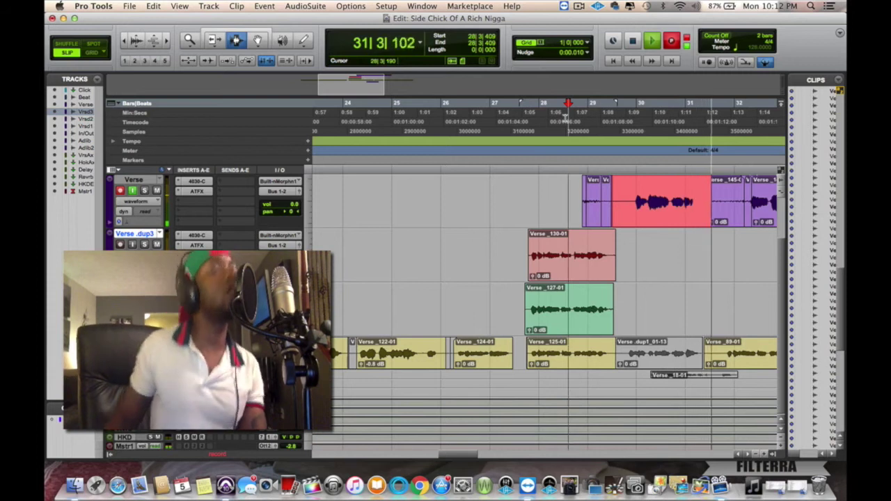
{"action": "key", "text": "space"}
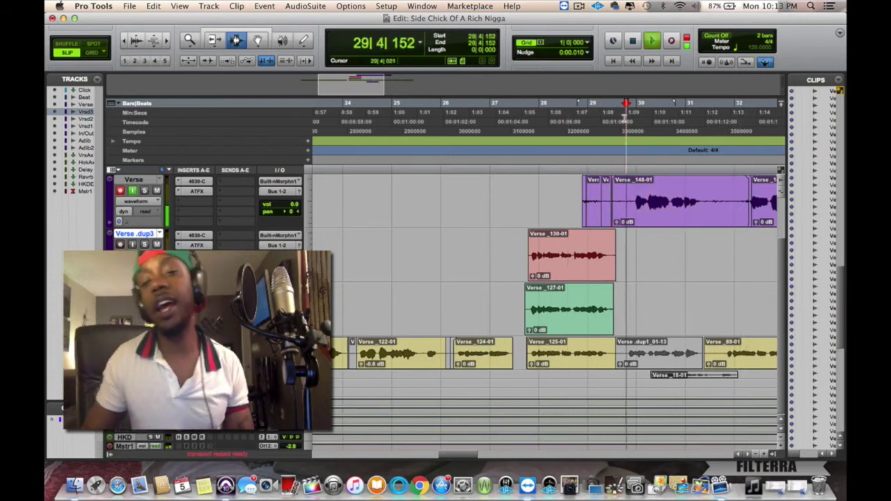
Step: Delete the leftover fragments before about bar 29|4 and everything after about bar 31|2, leaving only the new phrase on the Verse track
{"action": "left_click_drag", "start_coordinate": [627, 198], "coordinate": [565, 199]}
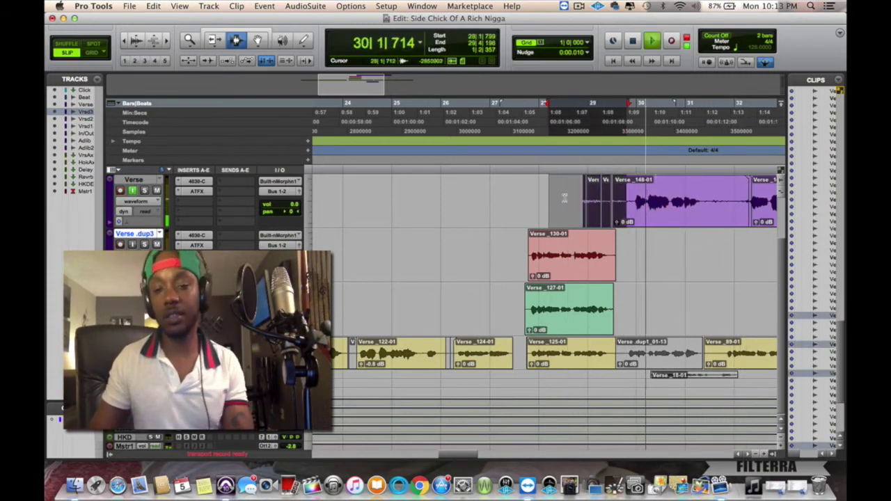
{"action": "key", "text": "Delete"}
{"action": "left_click_drag", "start_coordinate": [701, 207], "coordinate": [783, 208]}
{"action": "key", "text": "Delete"}
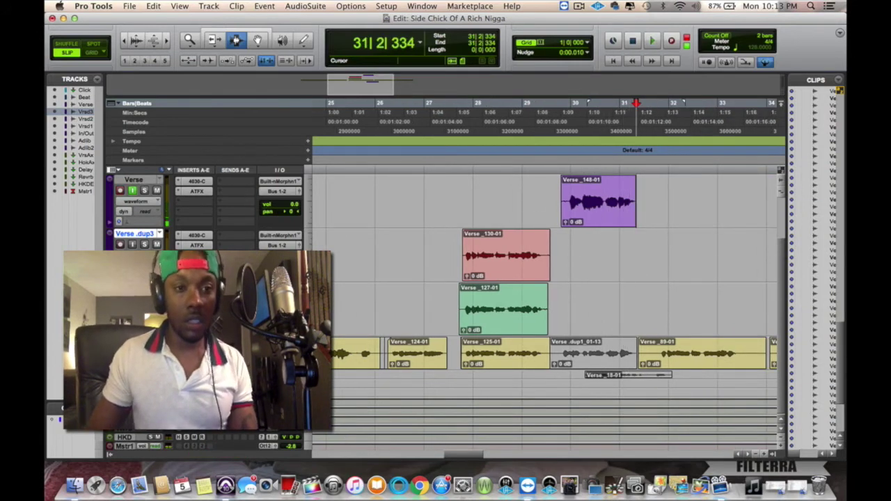
Step: Reduce the height of the two duplicate Verse tracks holding the earlier layered doubles
{"action": "scroll", "coordinate": [543, 278], "scroll_direction": "up", "scroll_amount": 1}
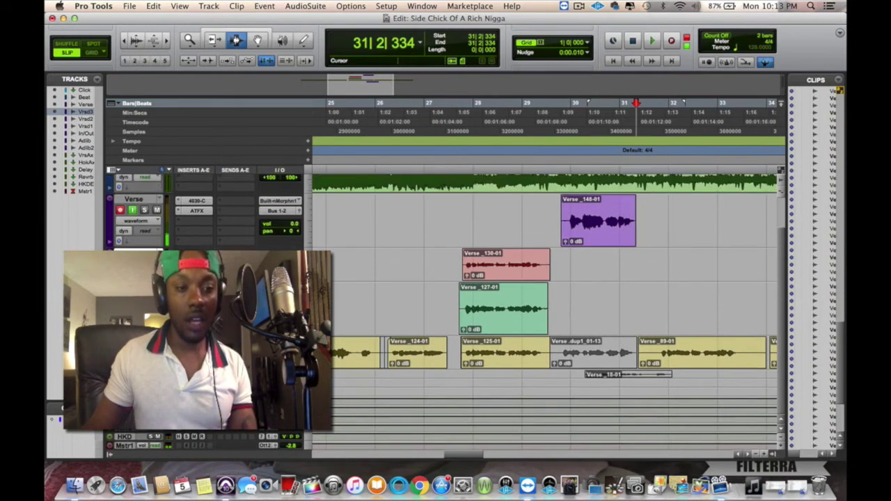
{"action": "left_click_drag", "start_coordinate": [139, 335], "coordinate": [139, 303]}
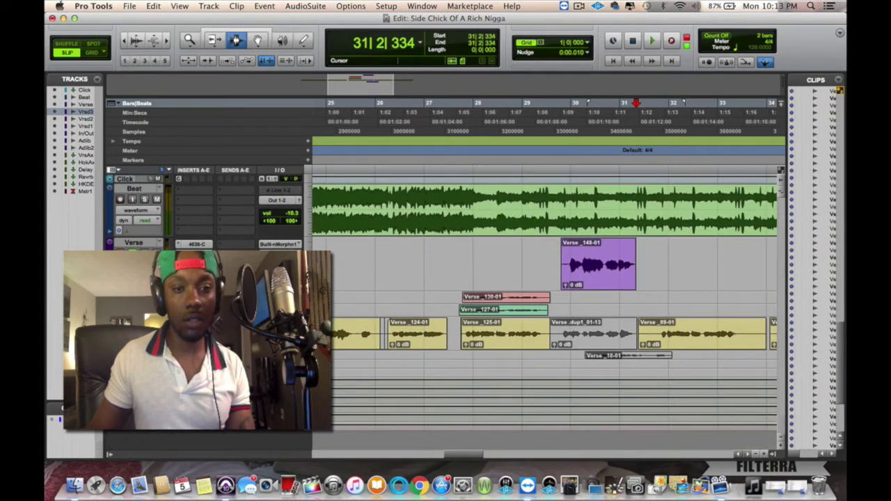
Step: Duplicate the Verse track with its data and delete the new phrase from the original track
{"action": "left_click", "coordinate": [162, 304]}
{"action": "left_click", "coordinate": [492, 277]}
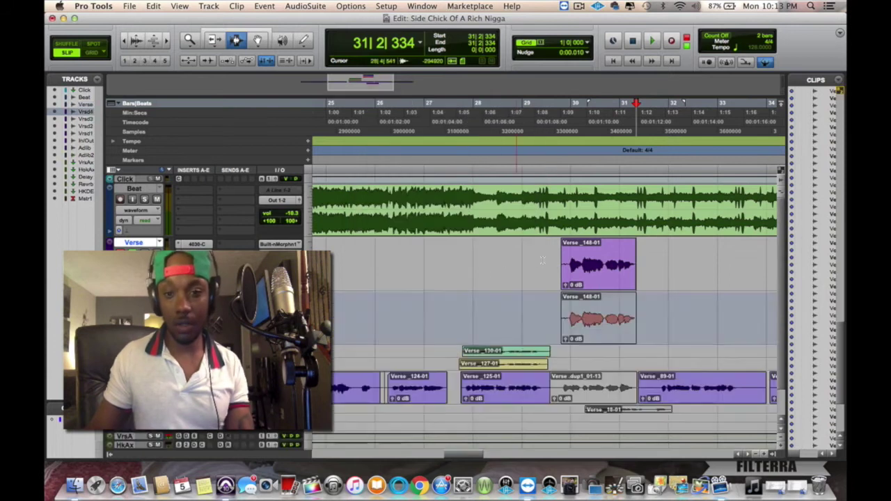
{"action": "left_click_drag", "start_coordinate": [499, 261], "coordinate": [699, 262]}
{"action": "key", "text": "Delete"}
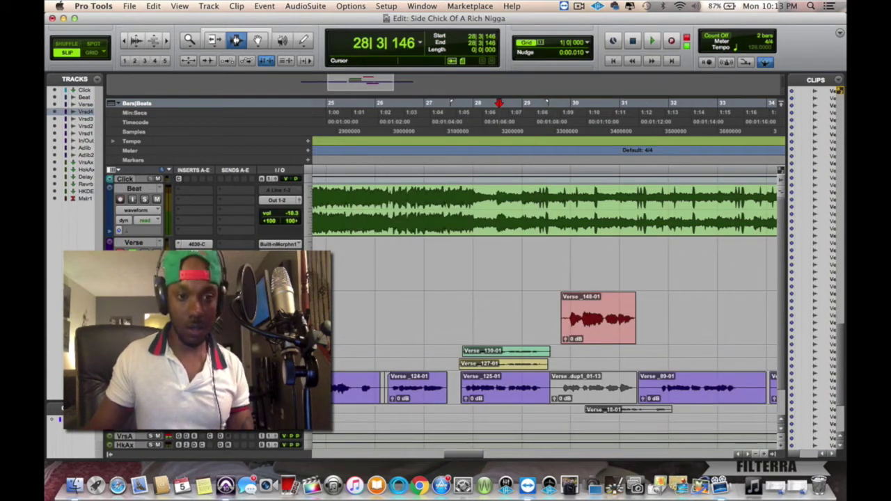
Step: Insert a mono/stereo D-Verb on the new duplicate Verse track and set its wet mix to 62% during playback from about bar 28|3
{"action": "mouse_move", "coordinate": [219, 337]}
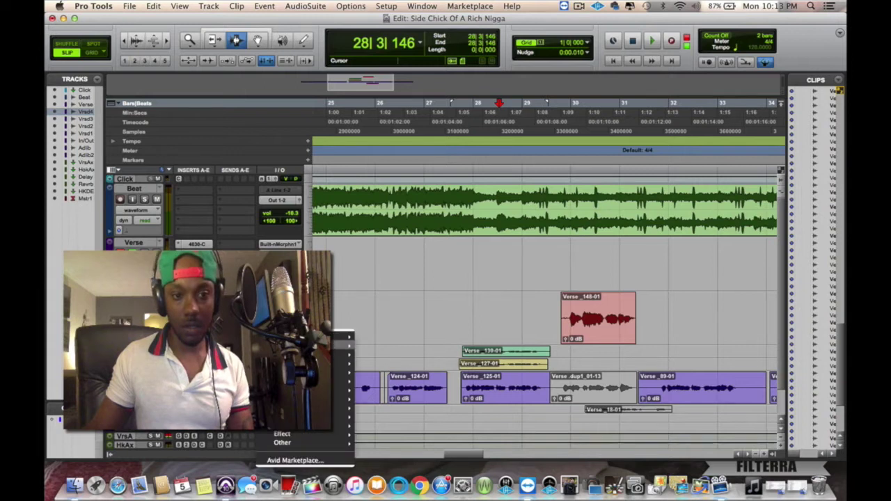
{"action": "mouse_move", "coordinate": [348, 362]}
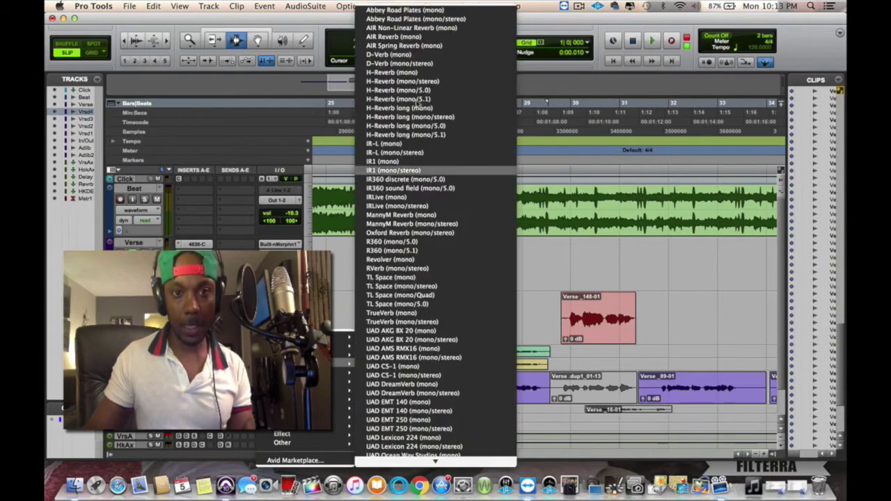
{"action": "left_click", "coordinate": [400, 63]}
{"action": "key", "text": "space"}
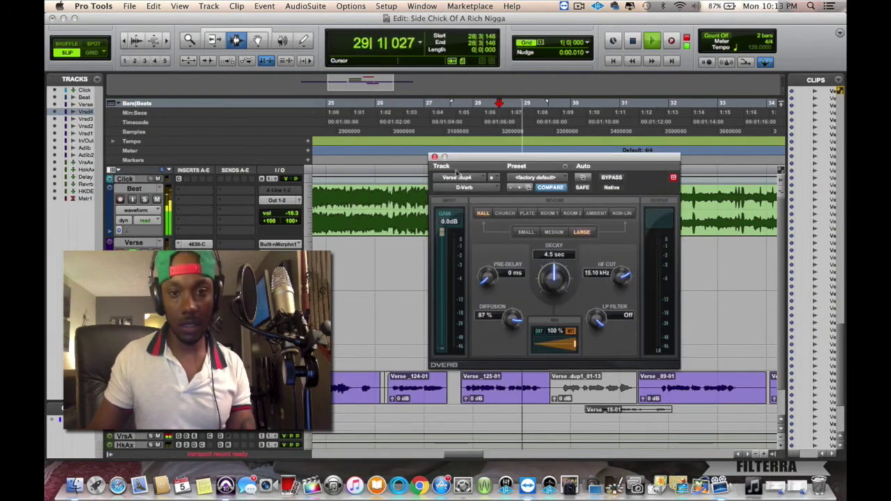
{"action": "left_click_drag", "start_coordinate": [577, 332], "coordinate": [559, 352]}
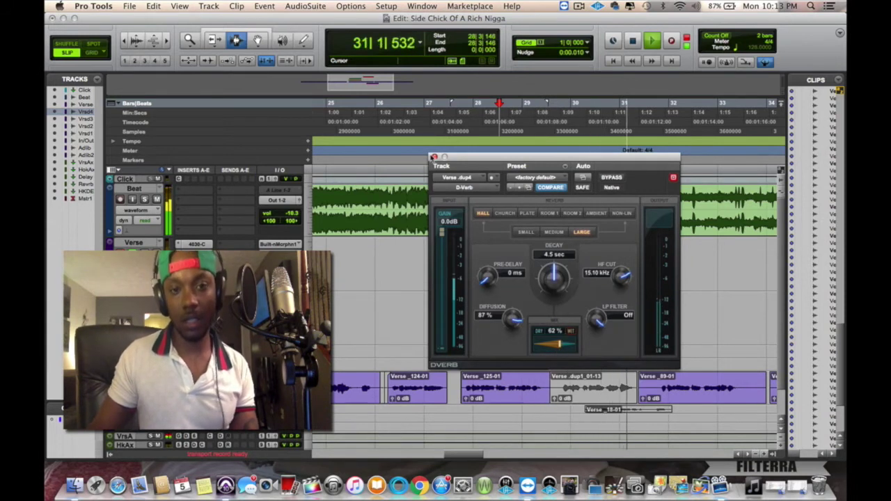
{"action": "left_click", "coordinate": [433, 157]}
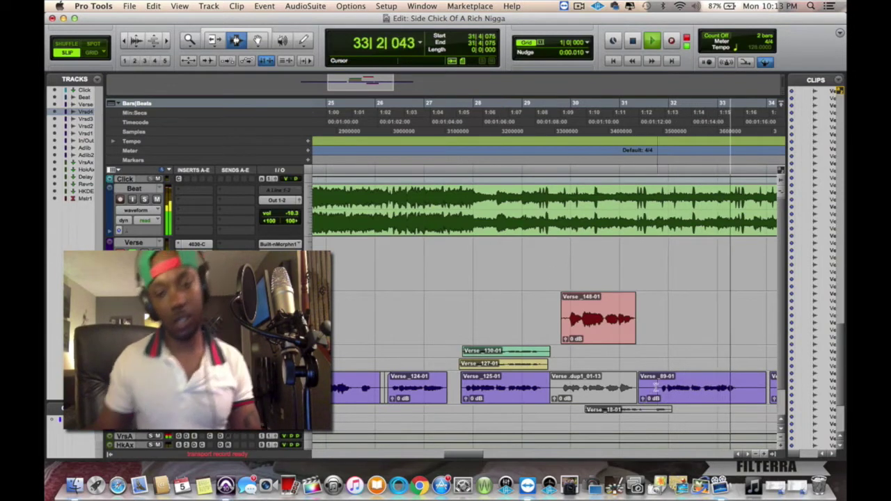
Step: Trim the next lead phrase to start at about bar 31|3 and end at about bar 33|2
{"action": "mouse_move", "coordinate": [657, 388]}
{"action": "left_mouse_down"}
{"action": "mouse_move", "coordinate": [619, 389]}
{"action": "mouse_move", "coordinate": [654, 389]}
{"action": "left_mouse_up"}
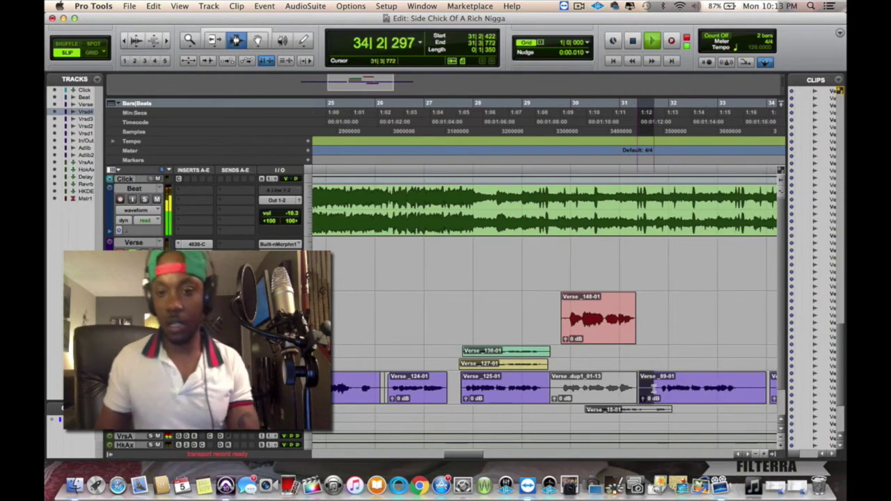
{"action": "key", "text": "Delete"}
{"action": "left_click_drag", "start_coordinate": [736, 392], "coordinate": [763, 397]}
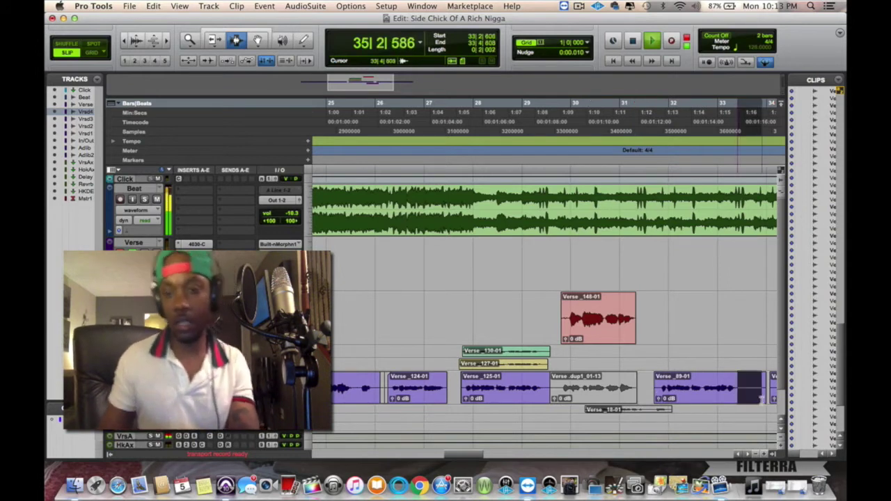
{"action": "key", "text": "Delete"}
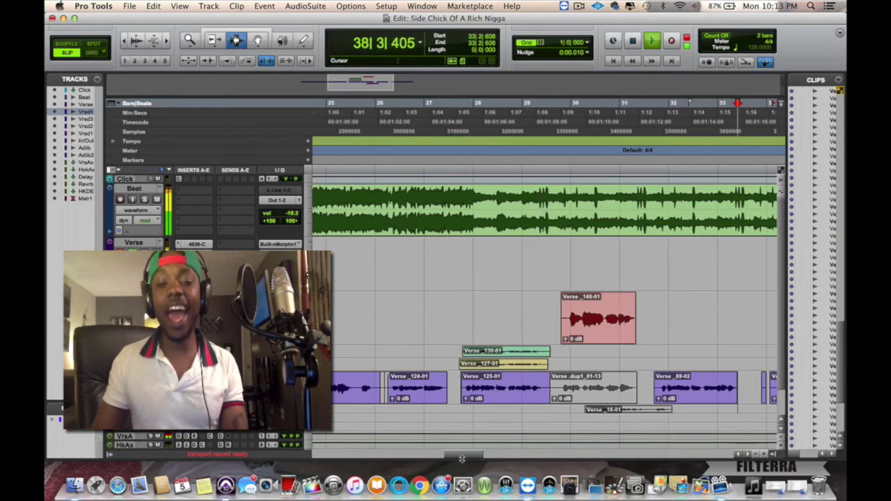
Step: Record a short take on the Verse track from about bar 36|2, rolling in from about bar 35|4
{"action": "left_click_drag", "start_coordinate": [462, 456], "coordinate": [491, 456]}
{"action": "left_click", "coordinate": [516, 117]}
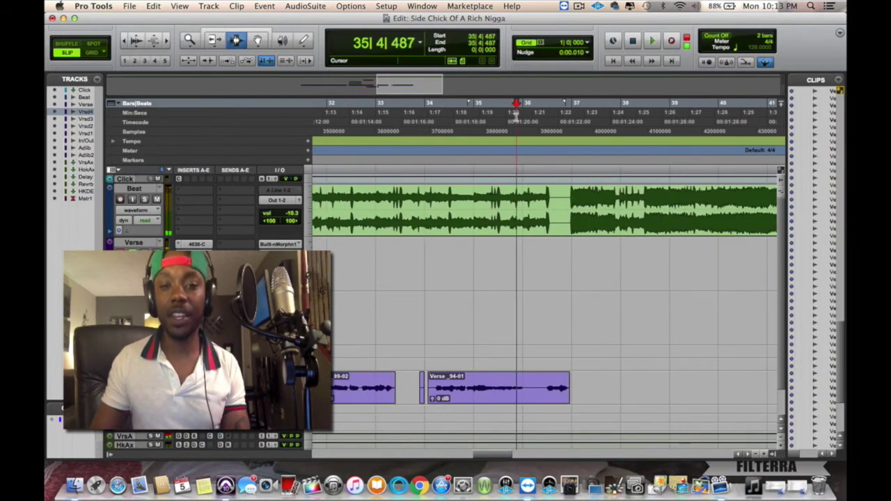
{"action": "key", "text": "F12"}
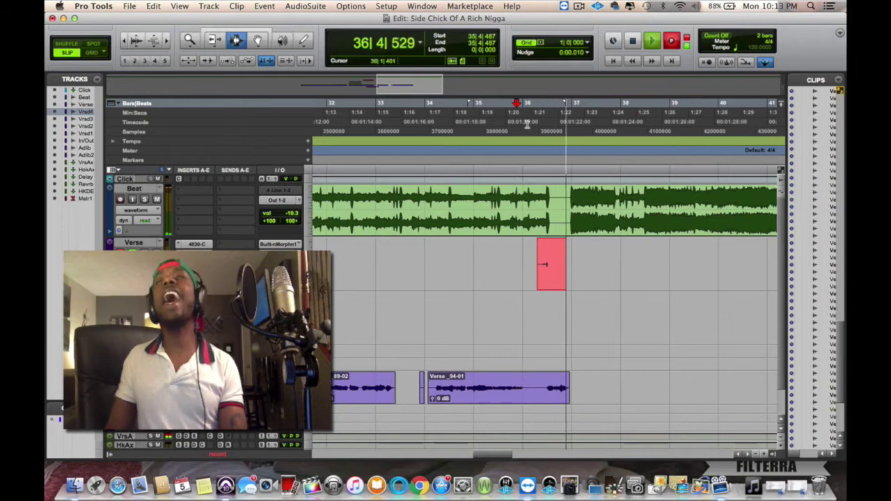
{"action": "key", "text": "space"}
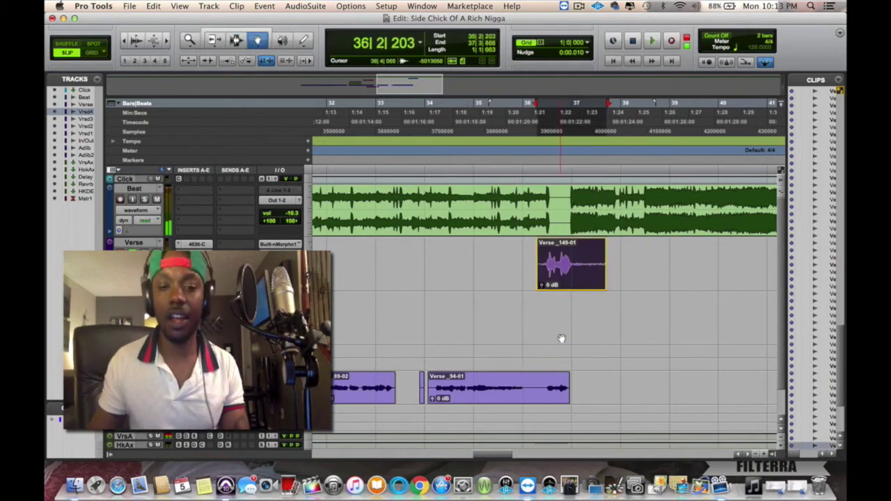
Step: Move the short take down to the duplicate track with the reverb and trim its tail after about bar 37|1
{"action": "left_click_drag", "start_coordinate": [570, 268], "coordinate": [576, 323]}
{"action": "key", "text": "space"}
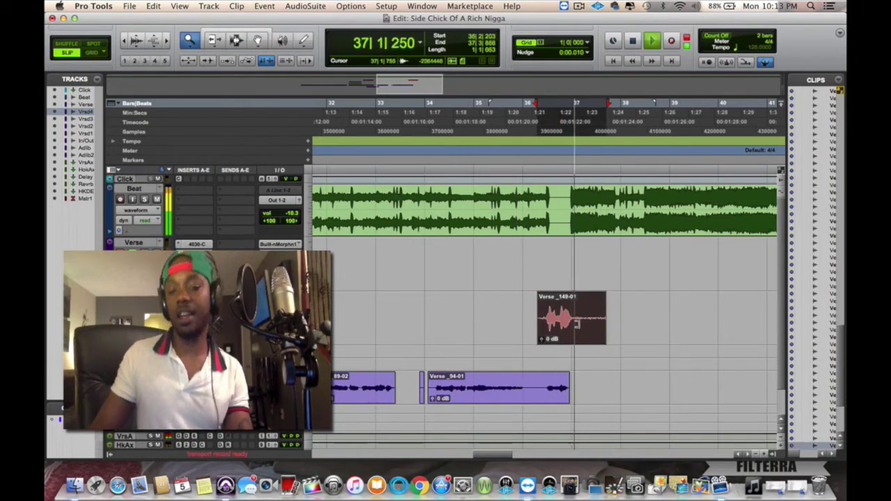
{"action": "key", "text": "Escape"}
{"action": "key", "text": "Escape"}
{"action": "key", "text": "space"}
{"action": "left_click_drag", "start_coordinate": [580, 326], "coordinate": [650, 331]}
{"action": "key", "text": "Delete"}
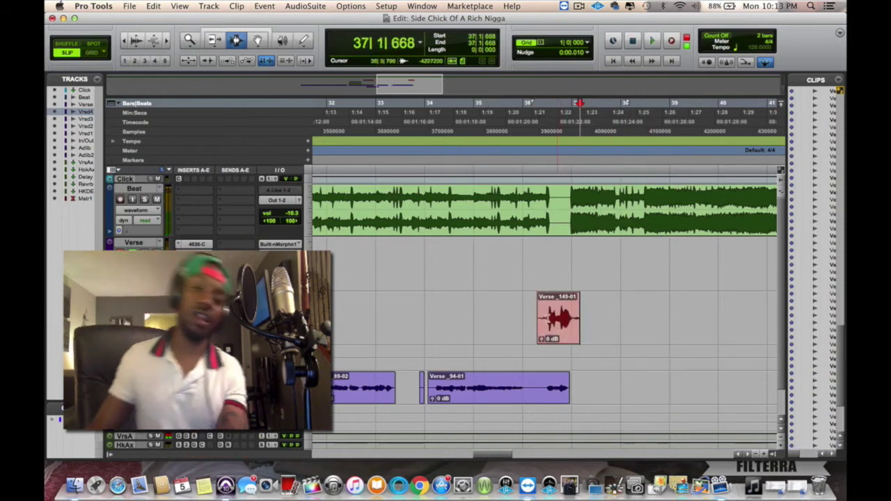
Step: Play from about bar 36|1 and lower the short take's clip gain to -4.3 dB
{"action": "key", "text": "space"}
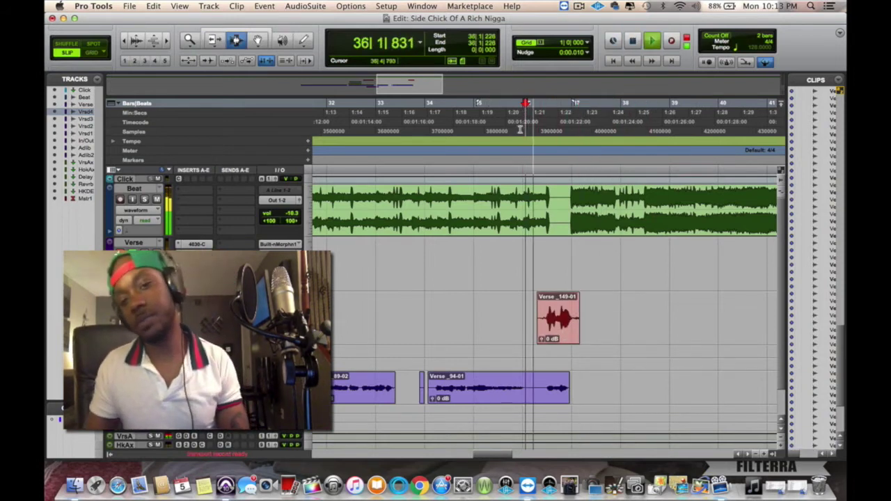
{"action": "left_click_drag", "start_coordinate": [541, 340], "coordinate": [542, 349]}
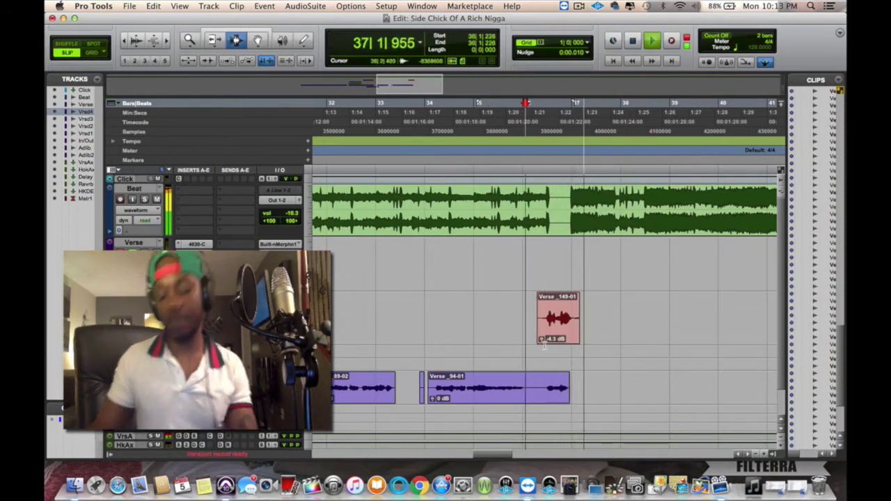
Step: Record a short take on the Verse track from about bar 35|2, rolling in from about bar 29|2
{"action": "key", "text": "r"}
{"action": "key", "text": "r"}
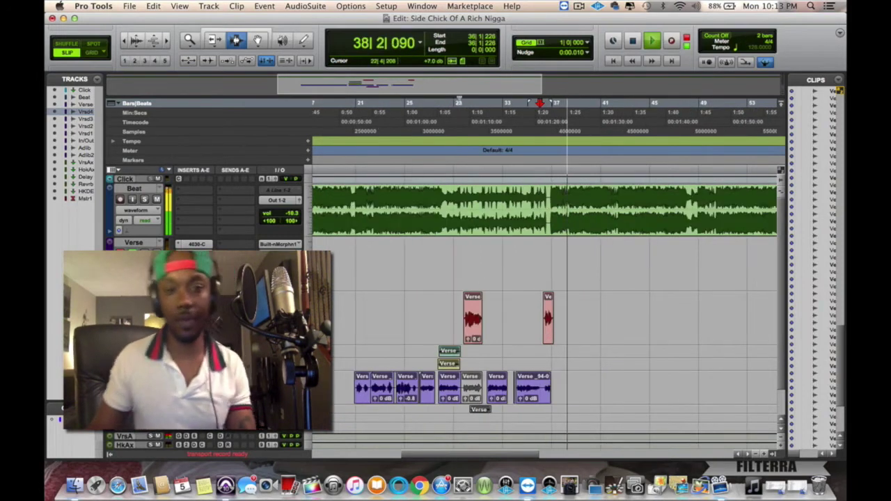
{"action": "left_click", "coordinate": [460, 101]}
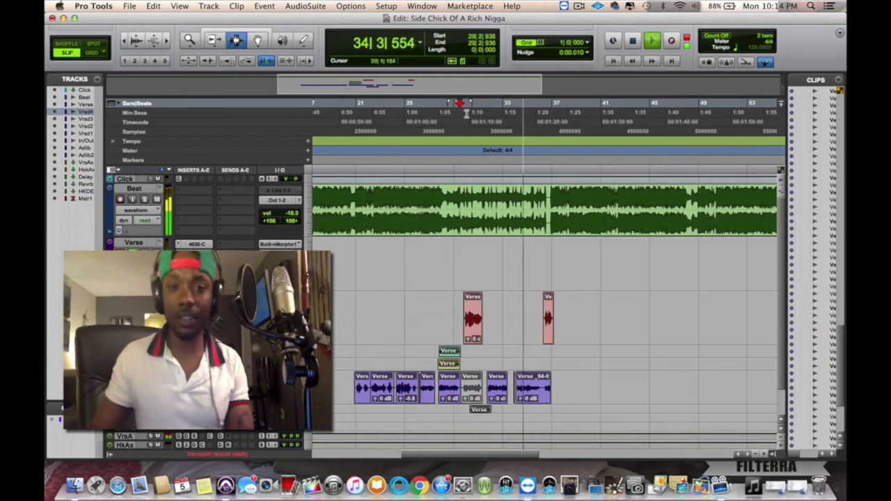
{"action": "key", "text": "super+space"}
{"action": "key", "text": "space"}
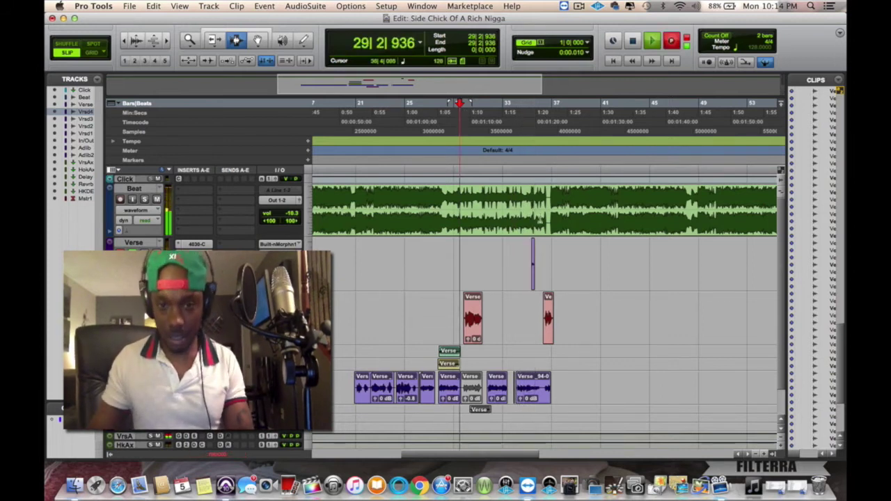
{"action": "key", "text": "space"}
Step: Extend the short take's start back to about bar 30|3 and play it from about bar 32|1
{"action": "key", "text": "Escape"}
{"action": "key", "text": "Escape"}
{"action": "key", "text": "Escape"}
{"action": "key", "text": "Escape"}
{"action": "left_click_drag", "start_coordinate": [532, 270], "coordinate": [473, 266]}
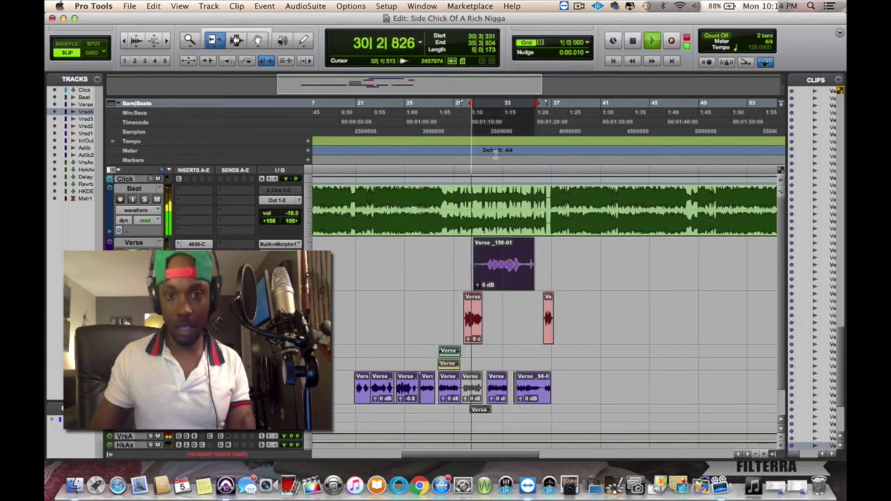
{"action": "left_click", "coordinate": [493, 131]}
{"action": "key", "text": "space"}
{"action": "key", "text": "space"}
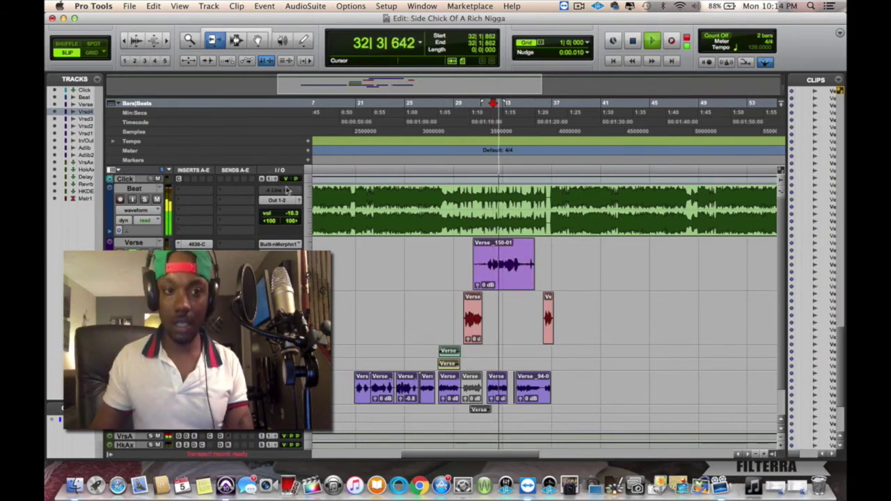
Step: Trim the take to span about bars 31|3 to 34|3 and move it down to the duplicate track with the yellow clip
{"action": "key", "text": "space"}
{"action": "key", "text": "Escape"}
{"action": "left_click_drag", "start_coordinate": [485, 270], "coordinate": [415, 270]}
{"action": "key", "text": "Delete"}
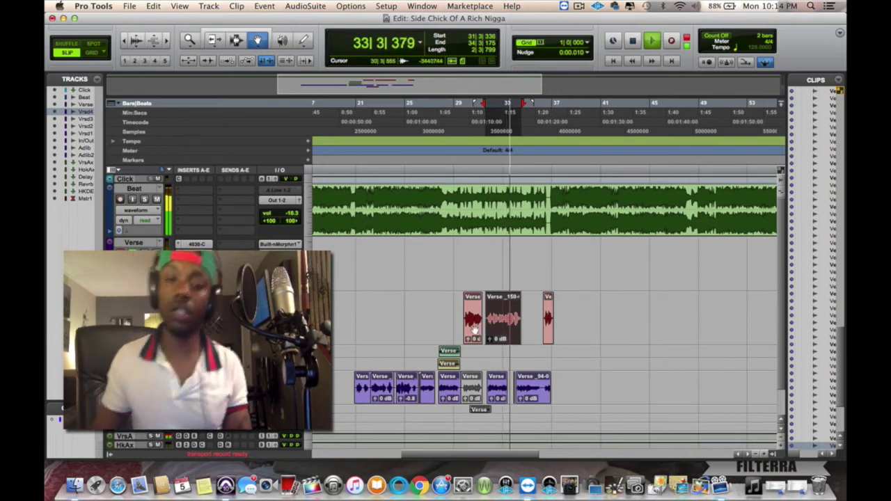
{"action": "key", "text": "space"}
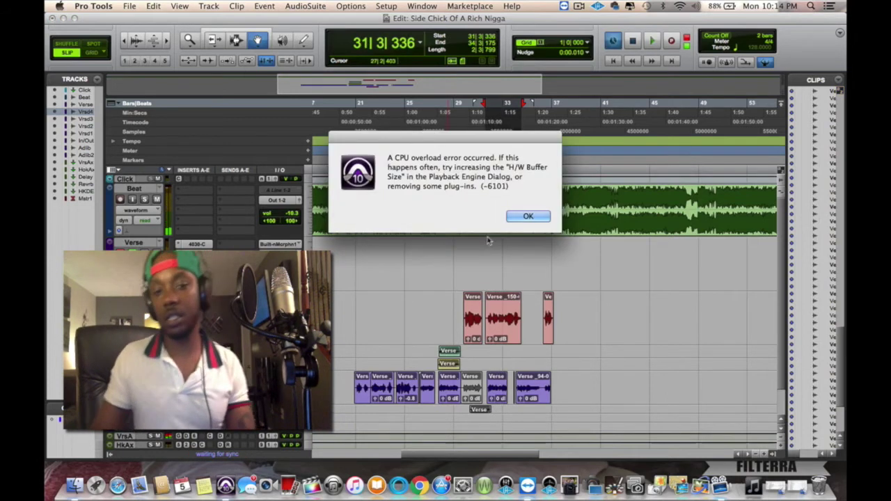
{"action": "left_click", "coordinate": [527, 217]}
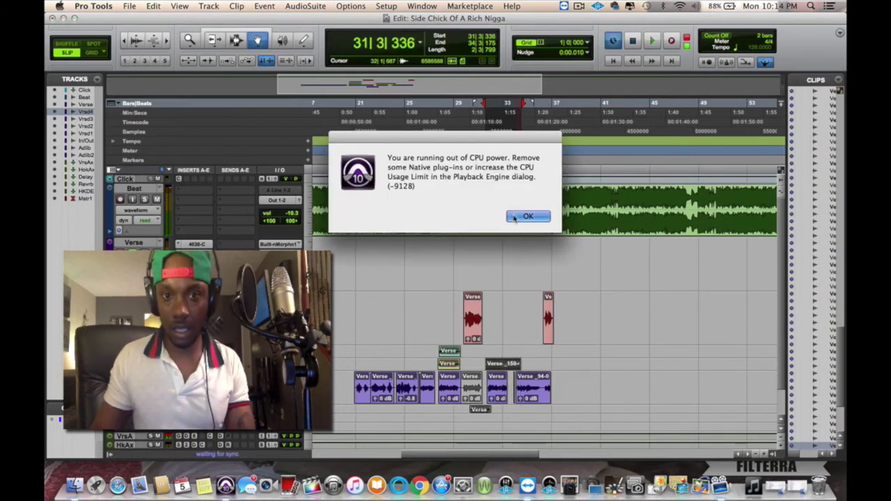
{"action": "left_click", "coordinate": [527, 217]}
Step: Record the phrase again from about bar 31|3, rolling in from about bar 30|3, and move the latest take to the duplicate track with the green clip
{"action": "left_click", "coordinate": [473, 112]}
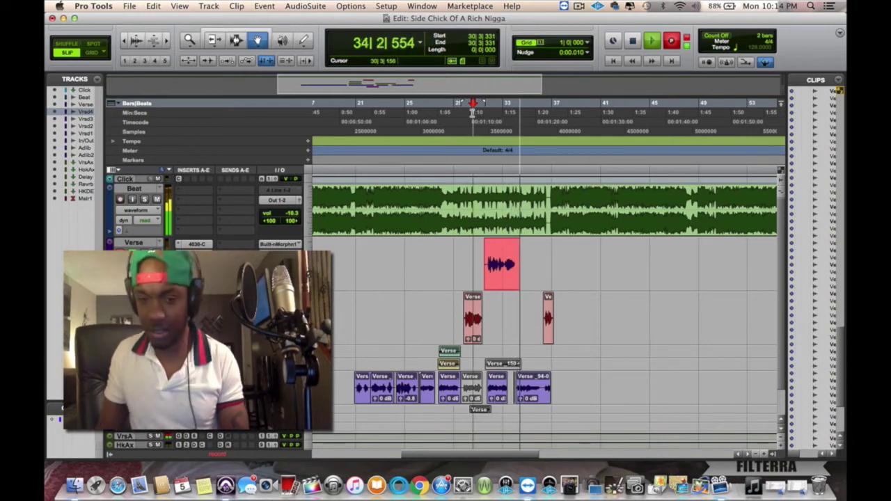
{"action": "key", "text": "space"}
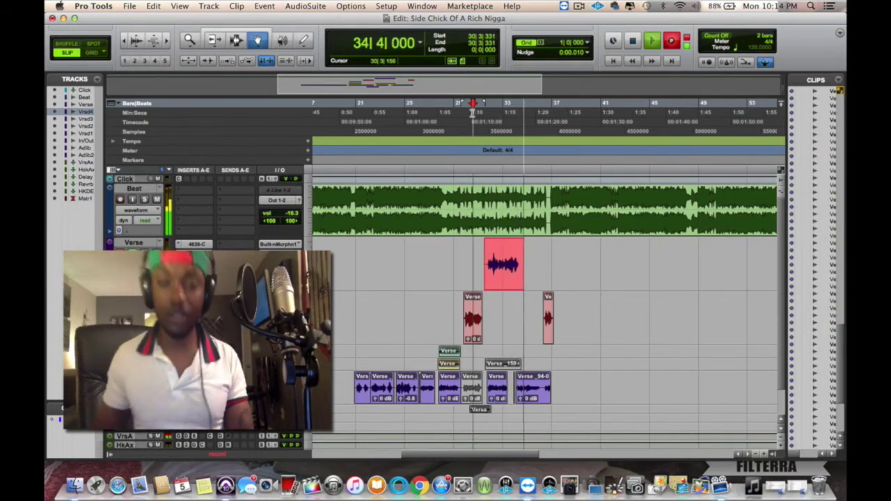
{"action": "key", "text": "space"}
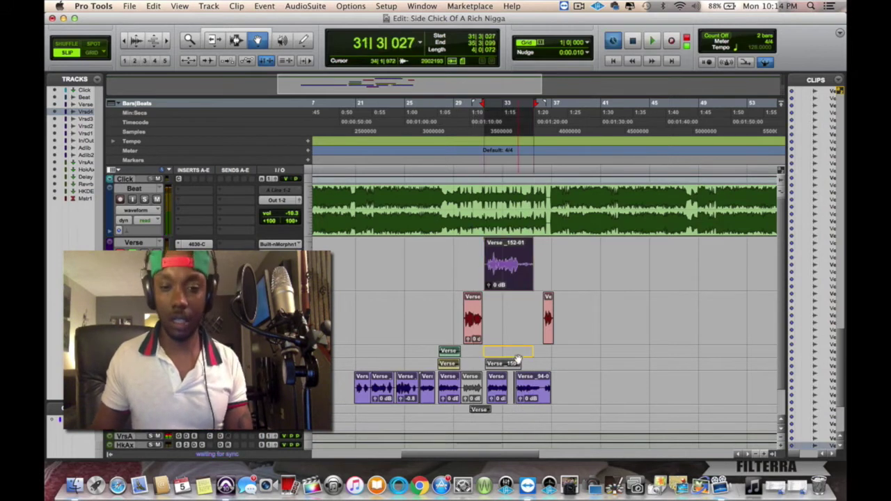
Step: Record another layer of the same phrase on the Verse track, rolling in from about bar 30|2
{"action": "key", "text": "space"}
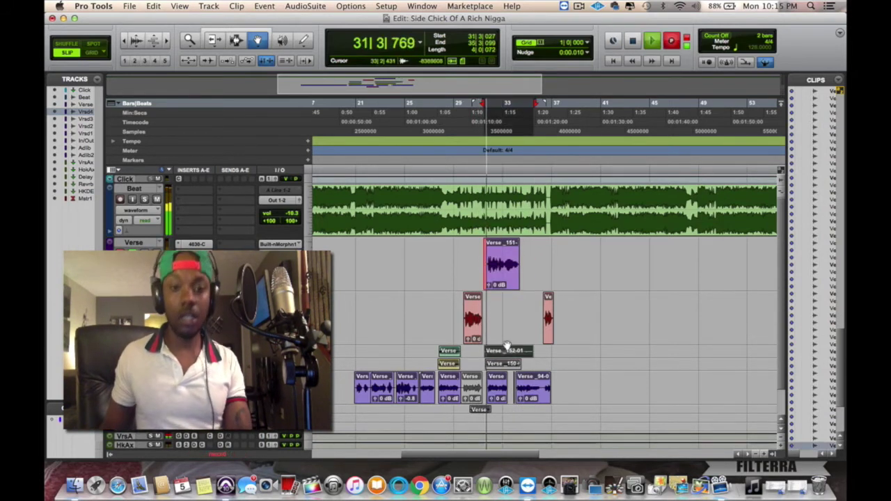
{"action": "key", "text": "space"}
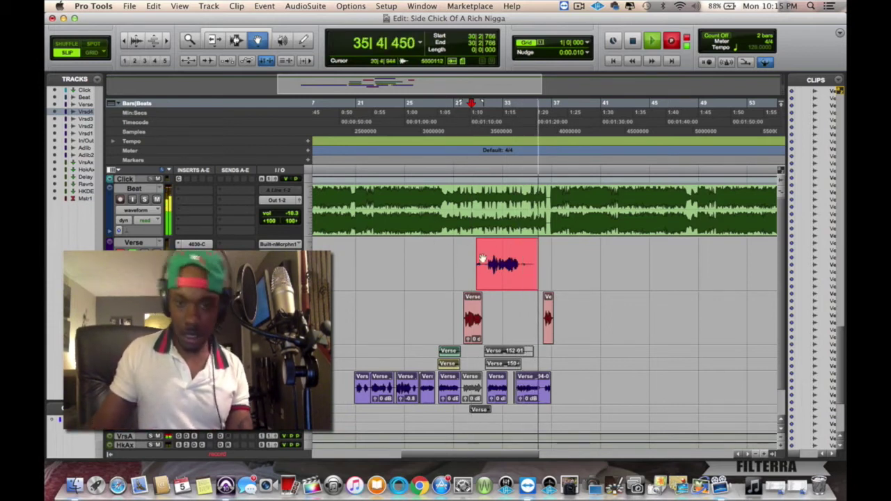
{"action": "key", "text": "space"}
Step: Trim the new layer to span about bars 31|3 to 34|3 and move it over the earlier take on the yellow-clip duplicate track
{"action": "key", "text": "space"}
{"action": "key", "text": "F7+F8"}
{"action": "key", "text": "F7"}
{"action": "left_click_drag", "start_coordinate": [522, 266], "coordinate": [596, 267]}
{"action": "key", "text": "BackSpace"}
{"action": "left_click_drag", "start_coordinate": [484, 272], "coordinate": [445, 274]}
{"action": "key", "text": "BackSpace"}
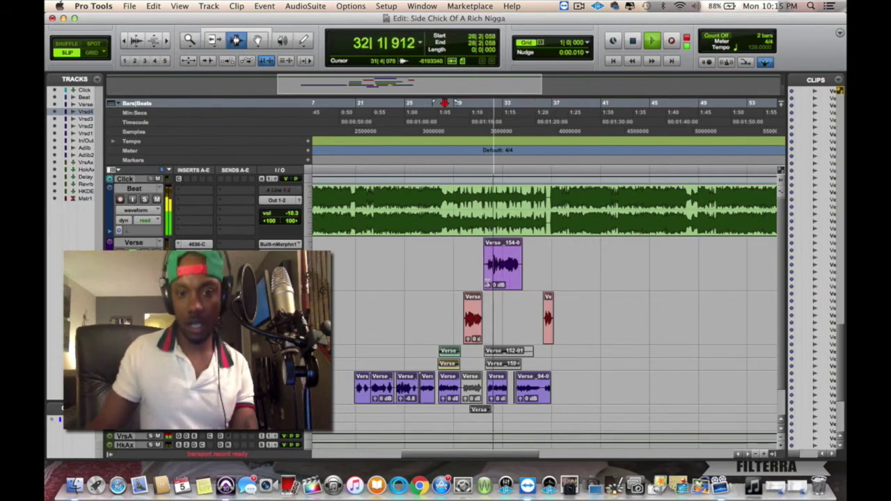
{"action": "key", "text": "F8"}
{"action": "left_click_drag", "start_coordinate": [499, 276], "coordinate": [506, 364]}
Step: Play the two stacked layers from about bar 31|3 and trim both of their tails after about bar 34|2
{"action": "left_click", "coordinate": [508, 353]}
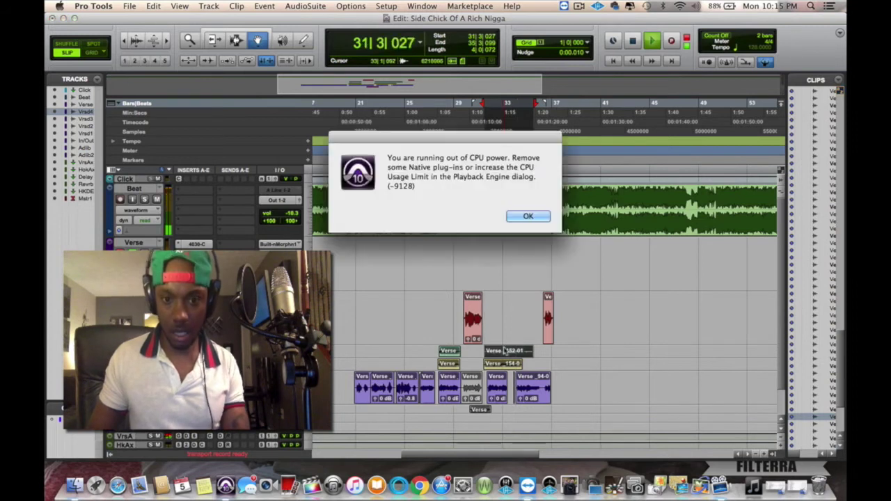
{"action": "key", "text": "Return"}
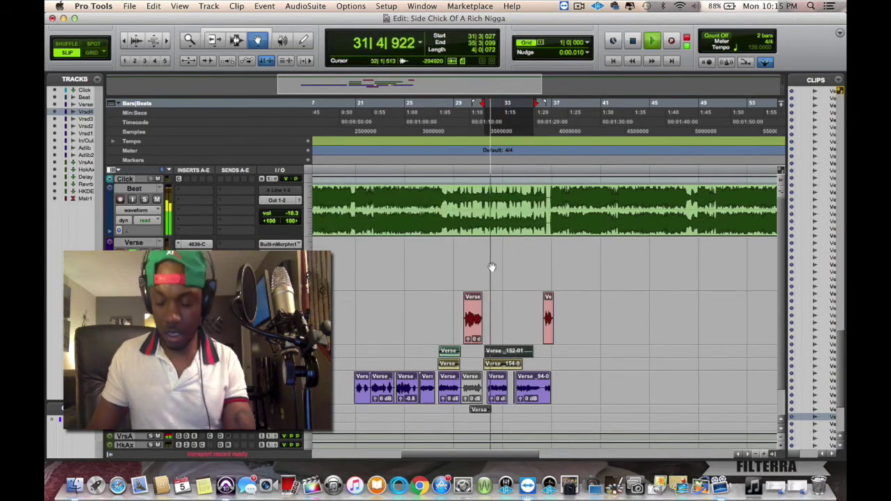
{"action": "key", "text": "super+bracketright"}
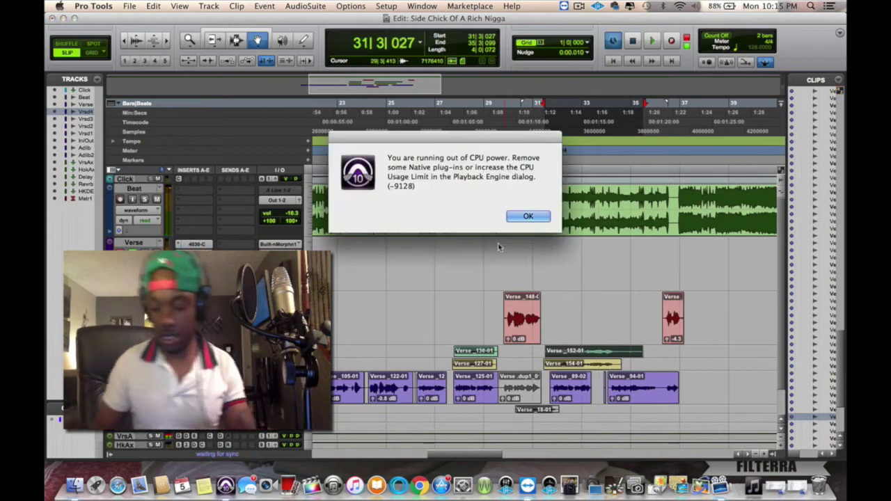
{"action": "key", "text": "Return"}
{"action": "key", "text": "space"}
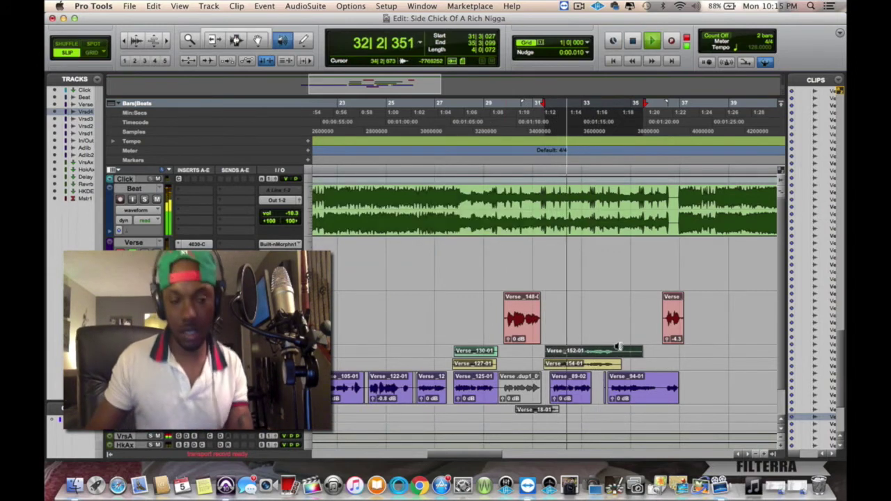
{"action": "key", "text": "Escape"}
{"action": "key", "text": "Escape"}
{"action": "key", "text": "Escape"}
{"action": "key", "text": "Escape"}
{"action": "key", "text": "Escape"}
{"action": "key", "text": "Escape"}
{"action": "key", "text": "Escape"}
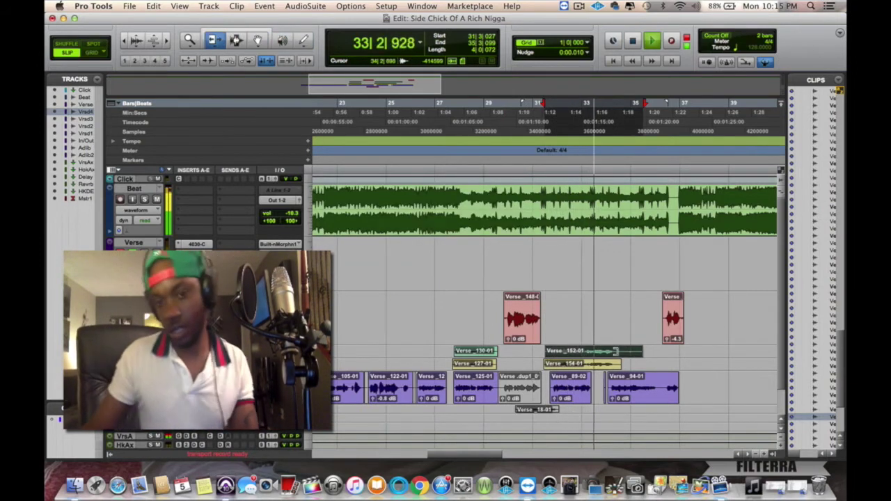
{"action": "key", "text": "Escape"}
{"action": "left_click_drag", "start_coordinate": [617, 351], "coordinate": [658, 362]}
{"action": "key", "text": "Delete"}
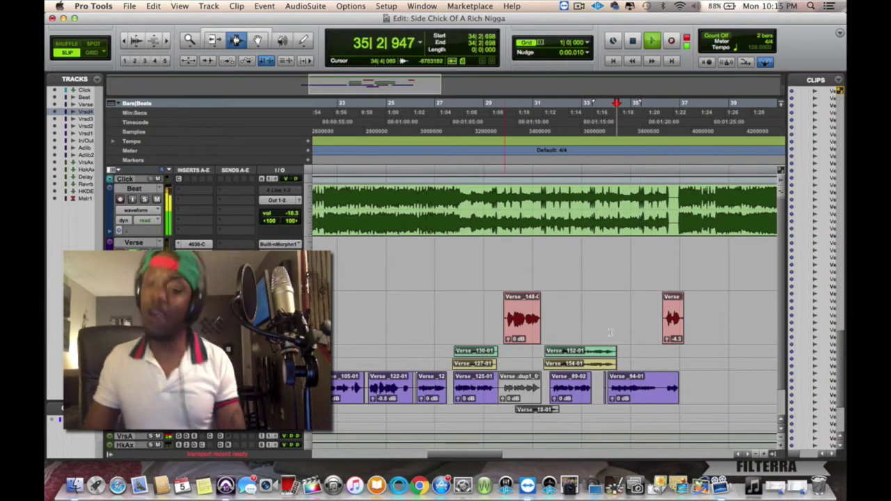
Step: Record the next phrase on the Verse track from about bar 34|4, rolling in from about bar 34|1
{"action": "left_click", "coordinate": [609, 122]}
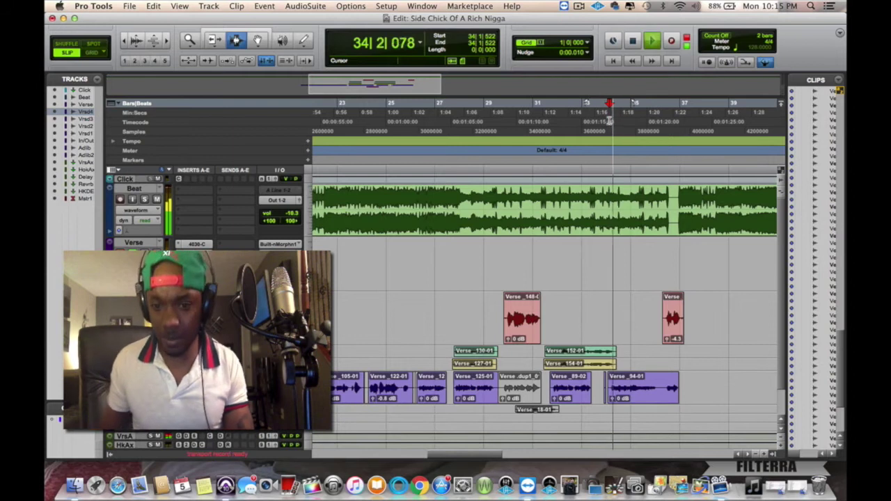
{"action": "key", "text": "super+space"}
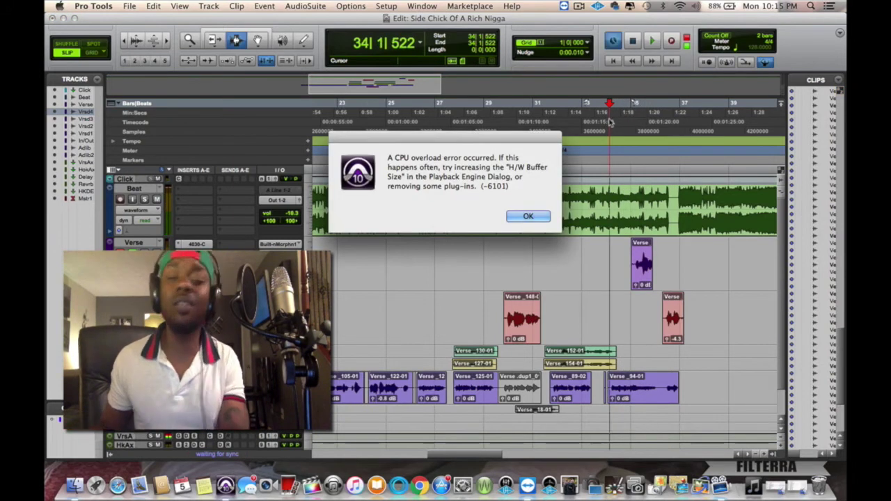
{"action": "key", "text": "Return"}
{"action": "key", "text": "space"}
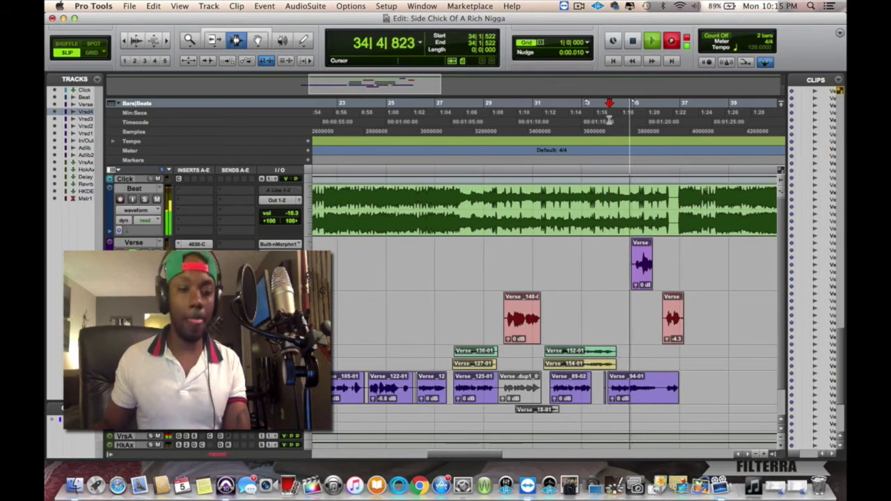
{"action": "key", "text": "super+space"}
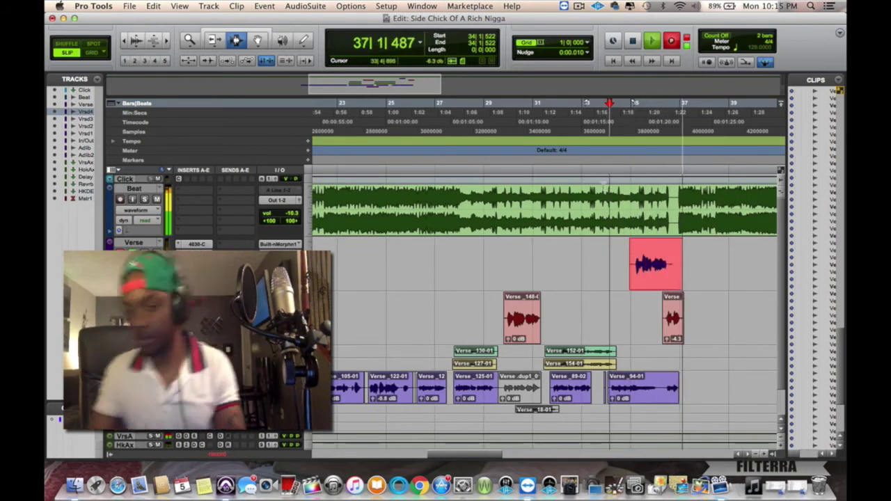
{"action": "key", "text": "space"}
Step: Play the new take from about bar 35|1 and trim its tail after about bar 36|3
{"action": "left_click", "coordinate": [635, 127]}
{"action": "key", "text": "space"}
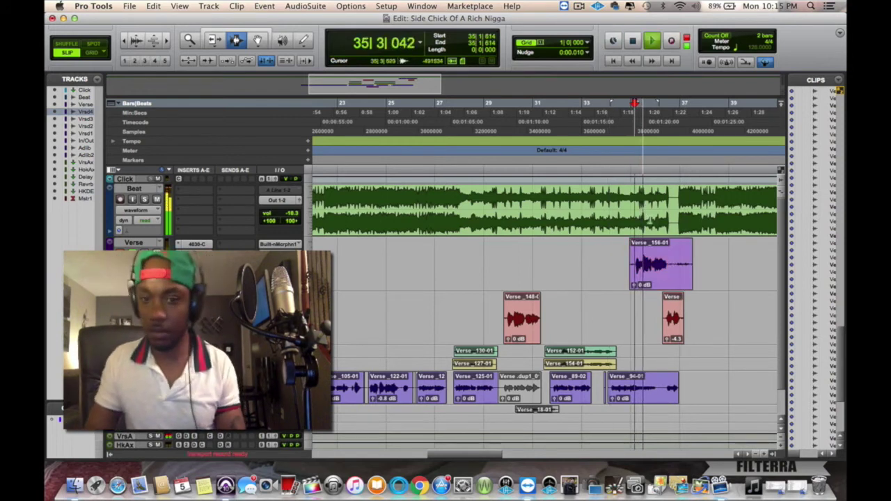
{"action": "left_click_drag", "start_coordinate": [666, 264], "coordinate": [713, 264]}
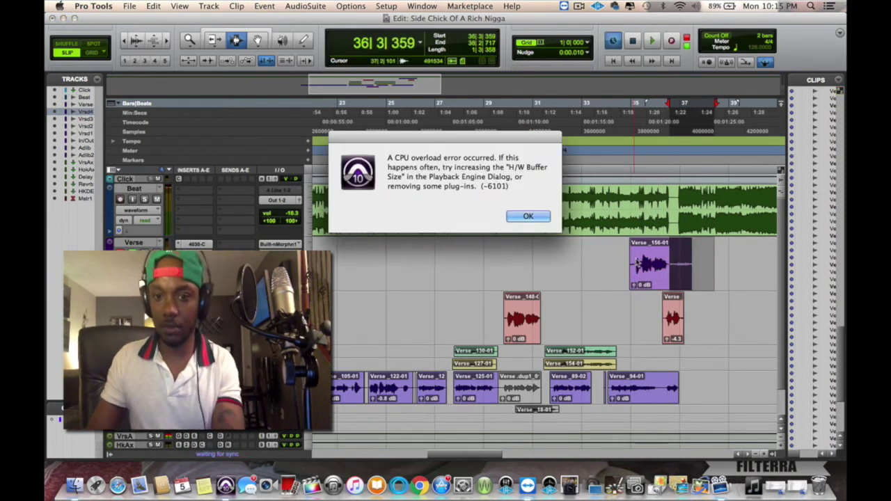
{"action": "left_click", "coordinate": [522, 220]}
{"action": "key", "text": "Delete"}
{"action": "key", "text": "F8"}
Step: Move the trimmed take to the duplicate track with the green clips, play it there, and delete it
{"action": "left_click_drag", "start_coordinate": [639, 264], "coordinate": [637, 353]}
{"action": "key", "text": "space"}
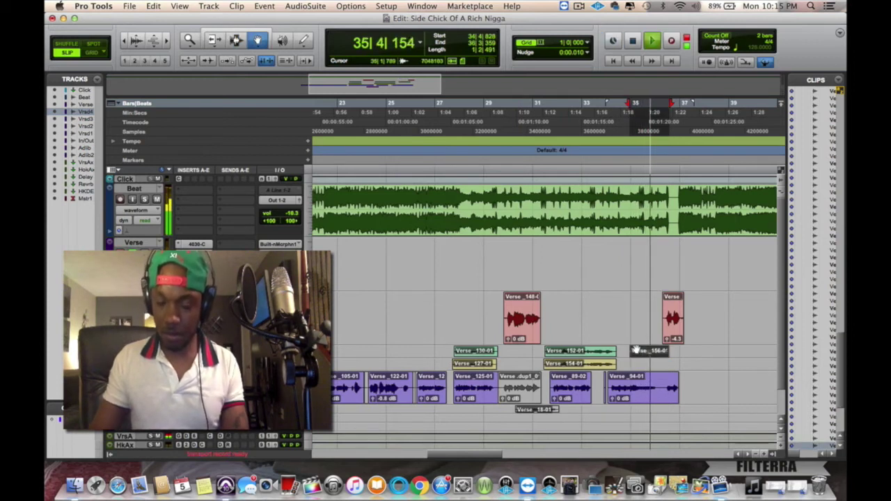
{"action": "key", "text": "Delete"}
Step: Try several new takes of the deleted phrase on the Verse track, rolling in from about bar 34|3 each time
{"action": "key", "text": "space"}
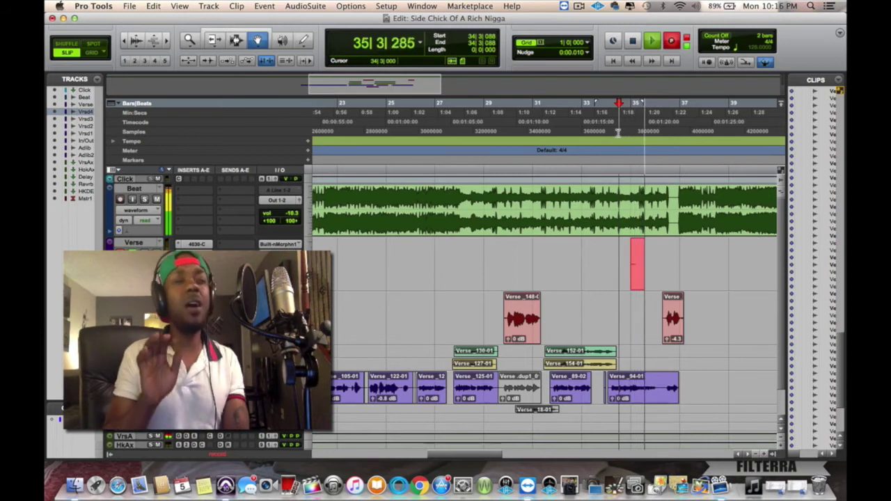
{"action": "key", "text": "space"}
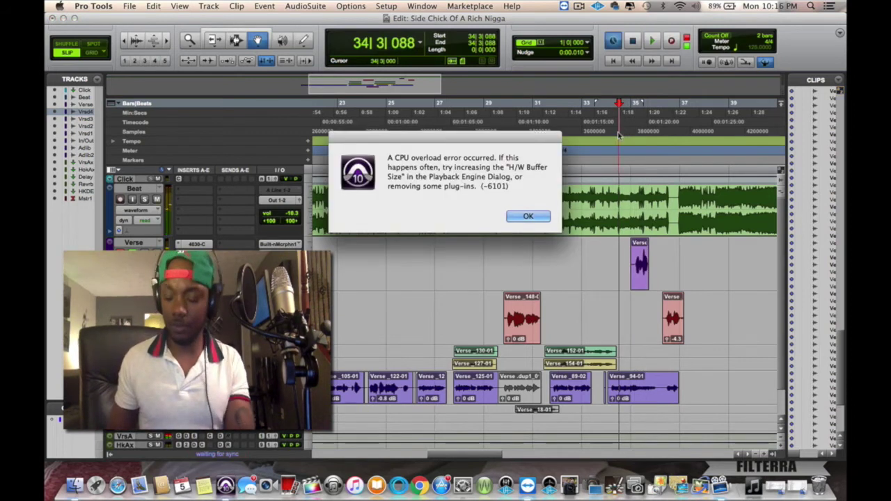
{"action": "key", "text": "Return"}
{"action": "key", "text": "space"}
{"action": "key", "text": "super+space"}
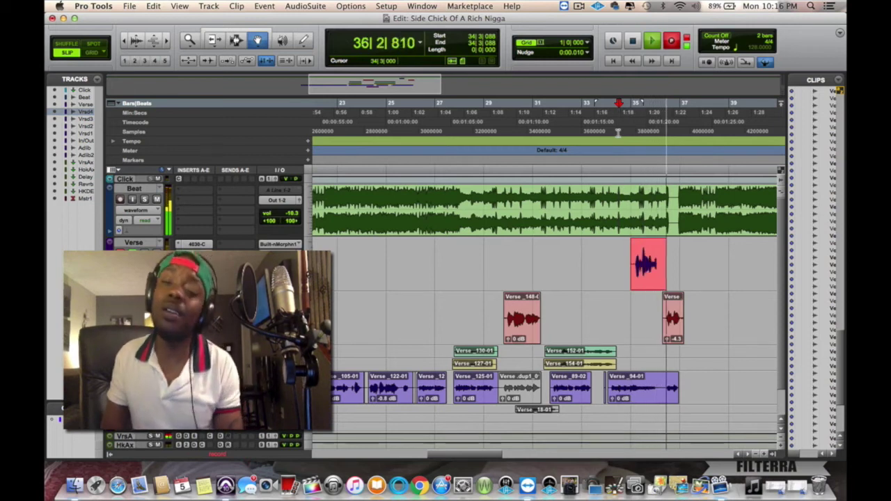
{"action": "key", "text": "space"}
{"action": "key", "text": "space"}
{"action": "key", "text": "super+space"}
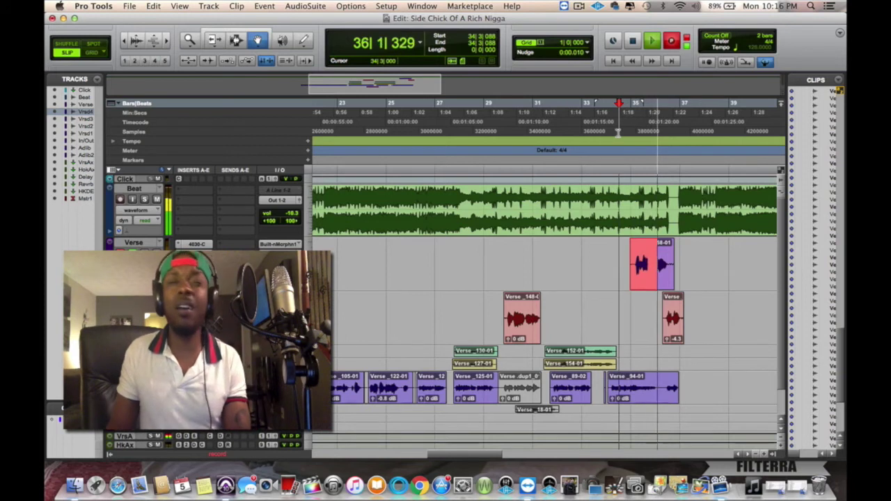
{"action": "key", "text": "Return"}
{"action": "key", "text": "super+space"}
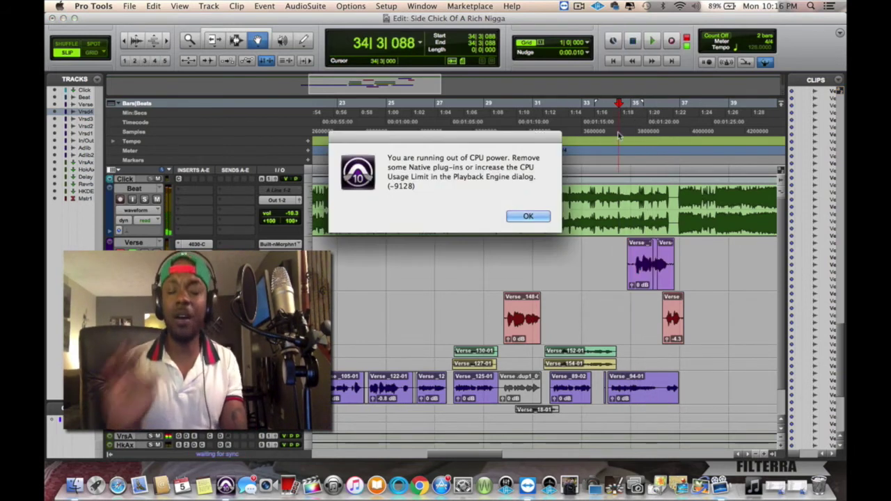
{"action": "key", "text": "Return"}
Step: Record the full phrase once more, rolling in from about bar 34|3, and trim the take to span about bars 35|1 to 36|3
{"action": "key", "text": "space"}
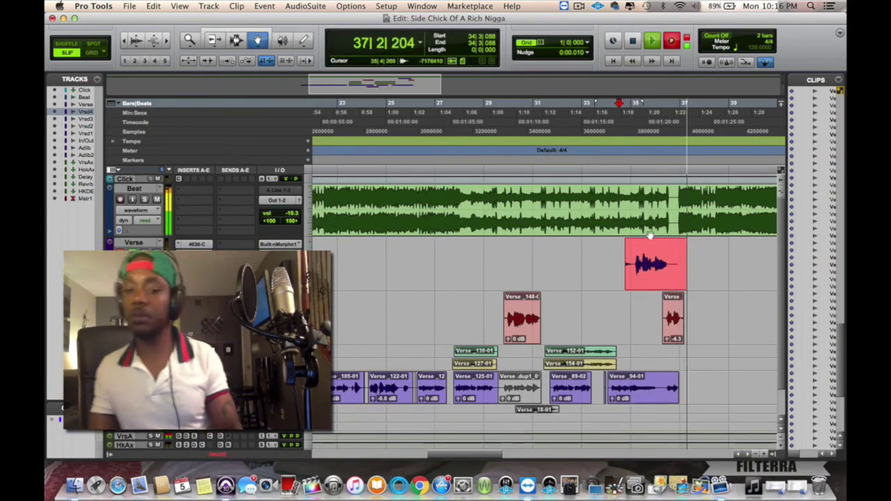
{"action": "key", "text": "space"}
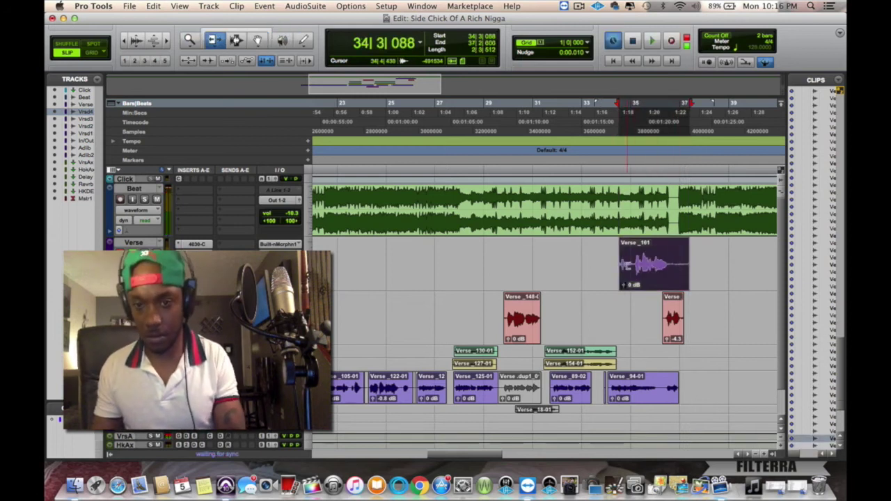
{"action": "left_click_drag", "start_coordinate": [636, 270], "coordinate": [778, 268]}
{"action": "key", "text": "BackSpace"}
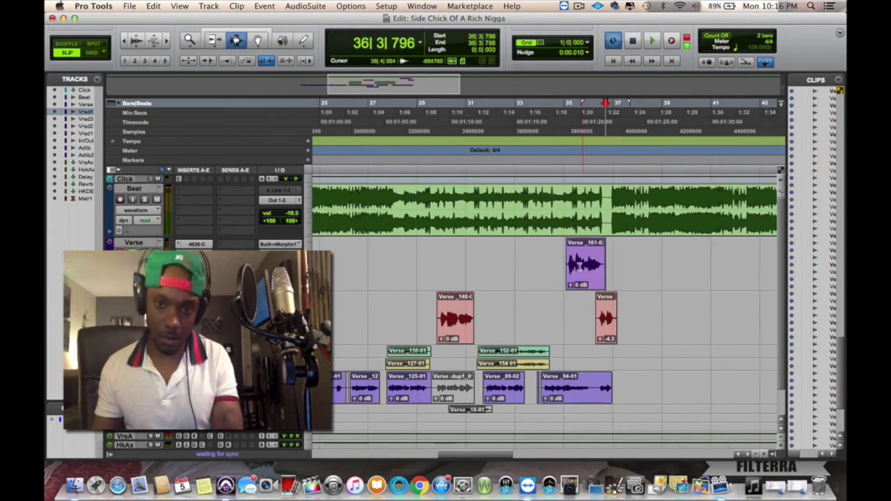
Step: Move the trimmed take at about bar 35|1 to the duplicate track with the green clips and play it there
{"action": "left_click", "coordinate": [587, 271]}
{"action": "left_click_drag", "start_coordinate": [571, 349], "coordinate": [570, 355]}
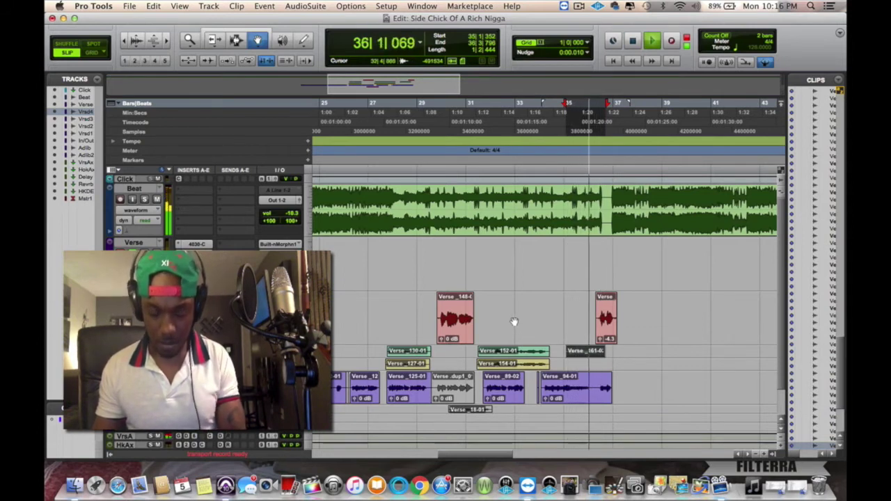
{"action": "key", "text": "super+z"}
Step: Record a second layer of the phrase, rolling in from about bar 34|4, and move it to the duplicate track with the yellow clips
{"action": "left_click", "coordinate": [560, 113]}
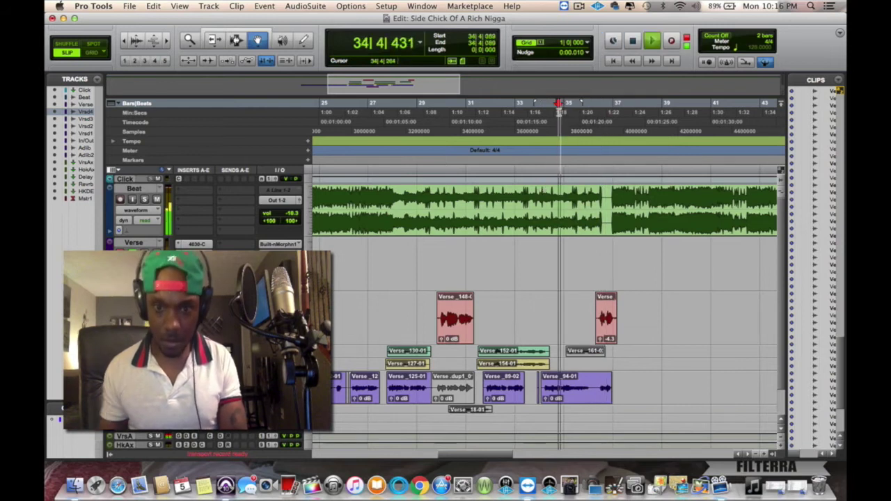
{"action": "key", "text": "space"}
{"action": "key", "text": "space"}
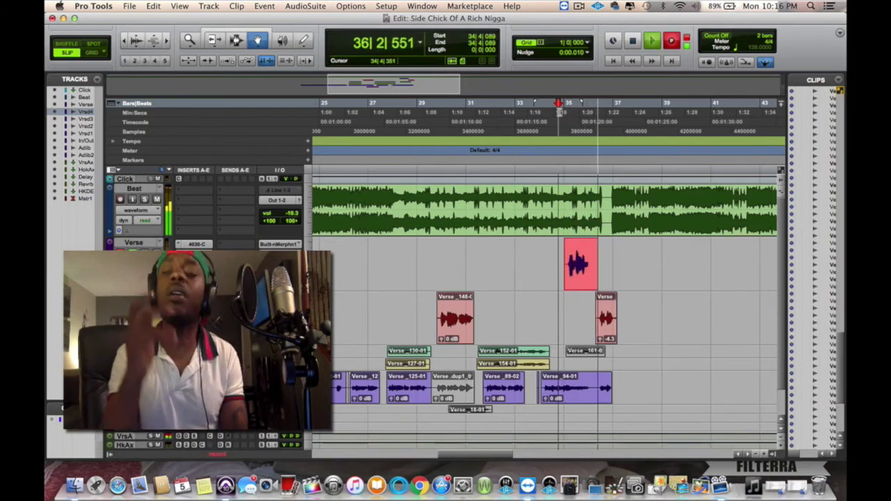
{"action": "left_click", "coordinate": [517, 216]}
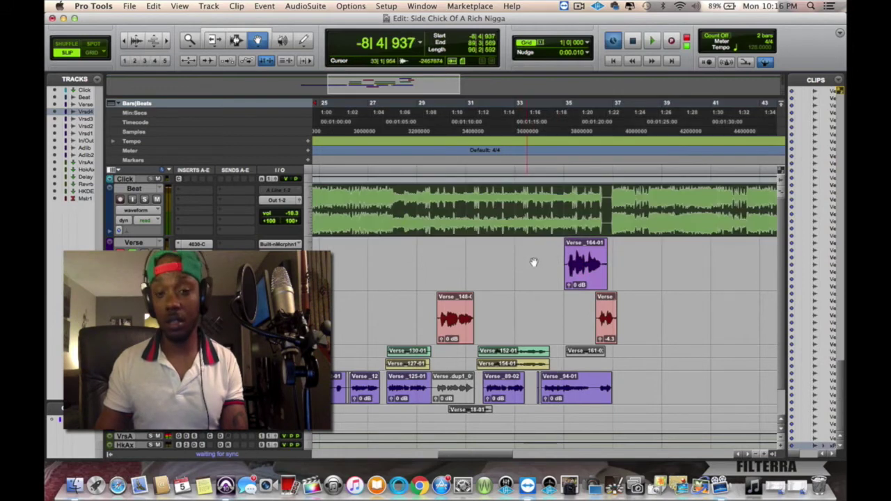
{"action": "left_click", "coordinate": [582, 273]}
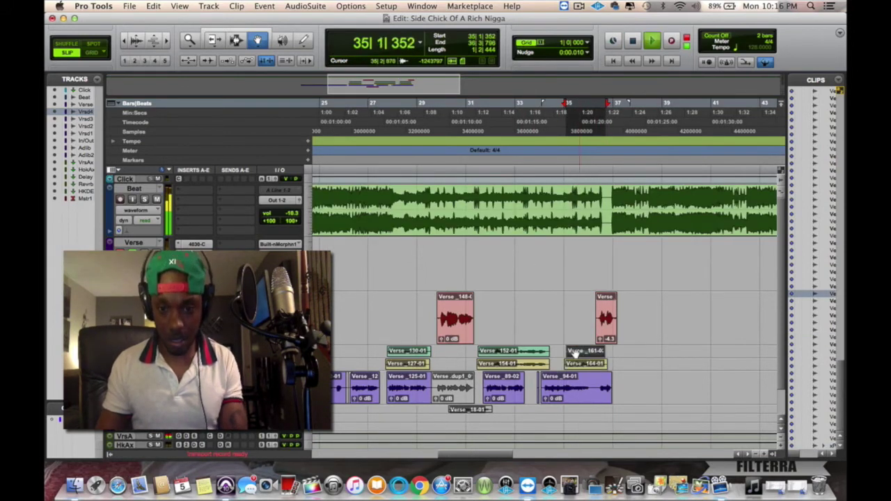
Step: Play the two stacked layers from about bar 35|1 and trim their tails after about bar 36|3
{"action": "key", "text": "super+bracketright"}
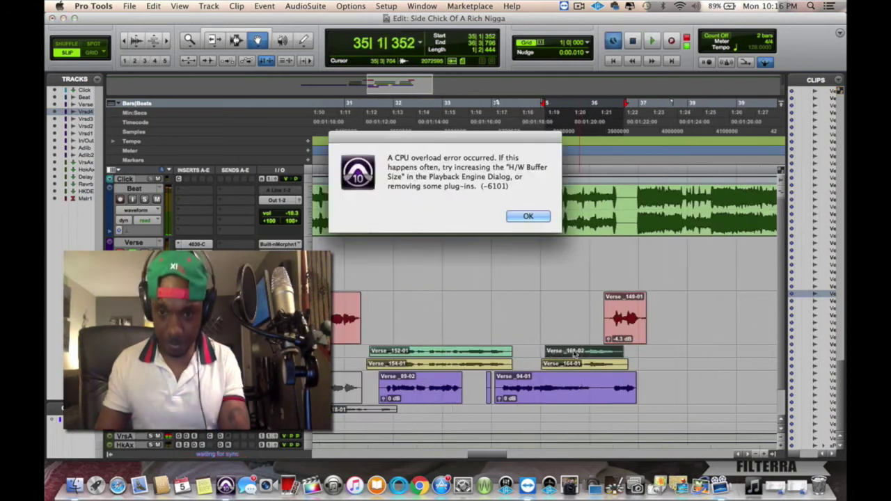
{"action": "left_click", "coordinate": [529, 216]}
{"action": "key", "text": "space"}
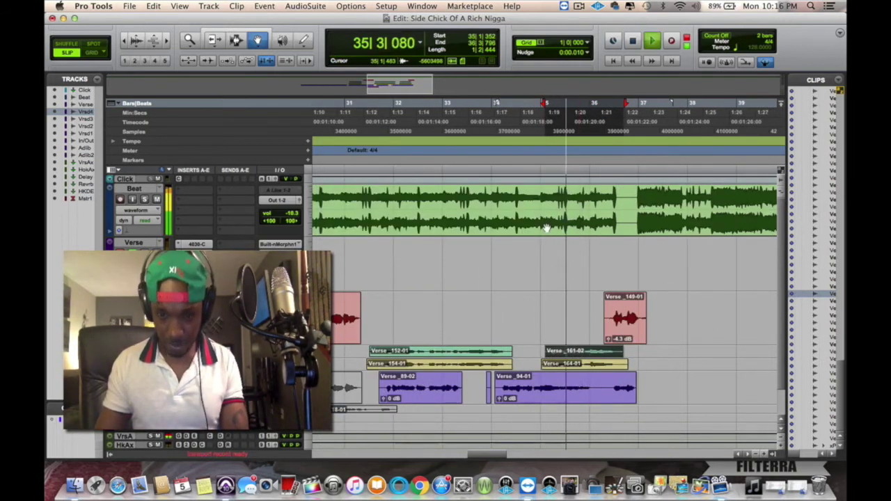
{"action": "key", "text": "Escape"}
{"action": "key", "text": "Escape"}
{"action": "key", "text": "Escape"}
{"action": "key", "text": "Escape"}
{"action": "key", "text": "Escape"}
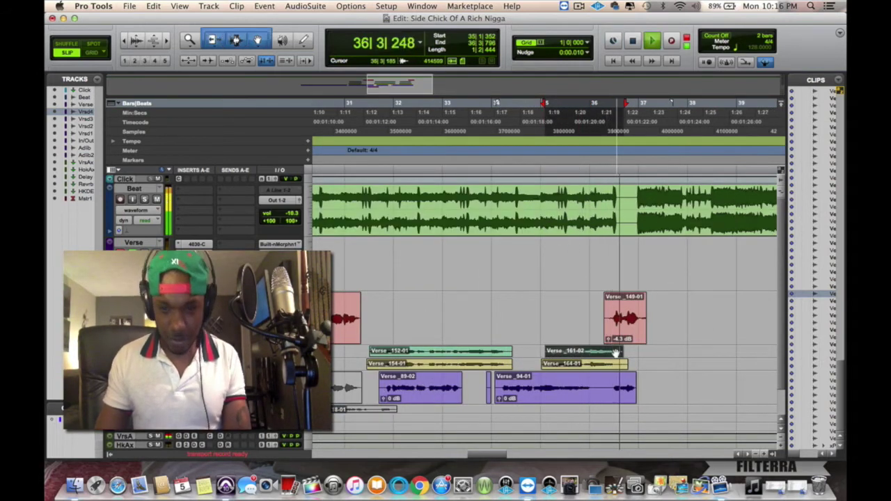
{"action": "key", "text": "Escape"}
{"action": "key", "text": "Escape"}
{"action": "key", "text": "Escape"}
{"action": "key", "text": "Escape"}
{"action": "key", "text": "Escape"}
{"action": "left_click_drag", "start_coordinate": [616, 353], "coordinate": [639, 363]}
{"action": "key", "text": "Delete"}
{"action": "key", "text": "space"}
{"action": "key", "text": "space"}
Step: Play the verse from about bar 20|3 and dismiss the CPU overload error
{"action": "key", "text": "super+["}
{"action": "key", "text": "super+["}
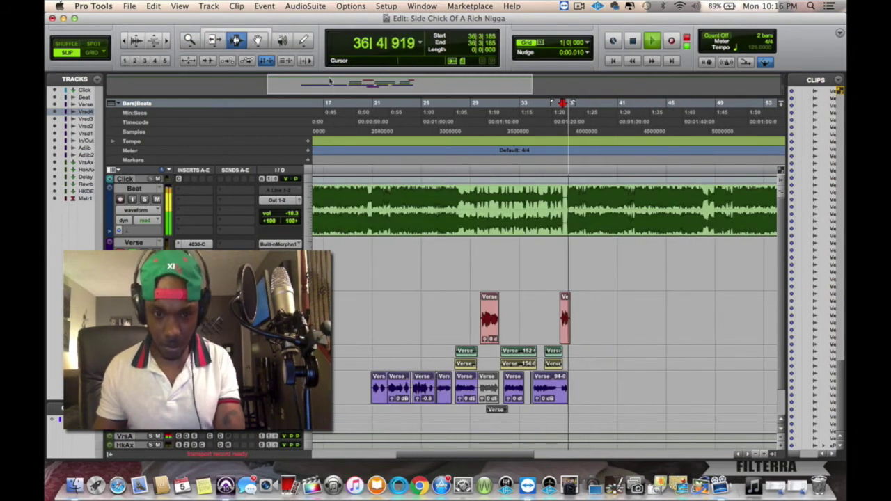
{"action": "left_click", "coordinate": [369, 120]}
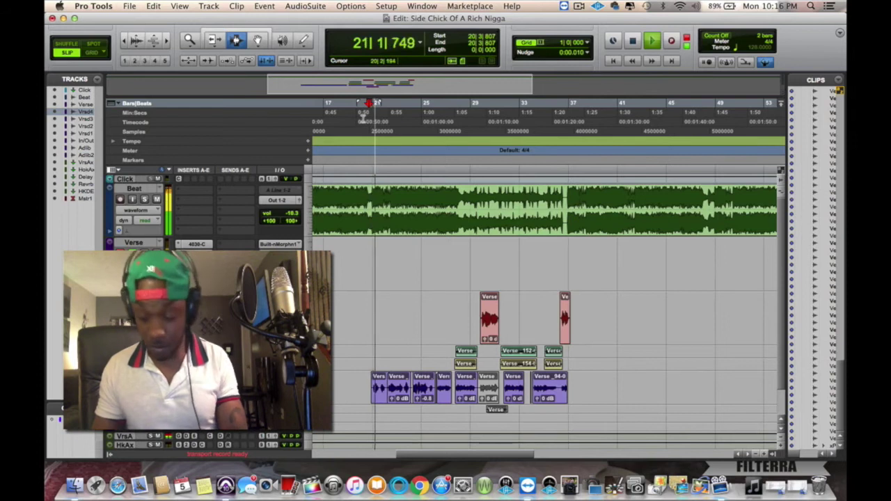
{"action": "key", "text": "super+]"}
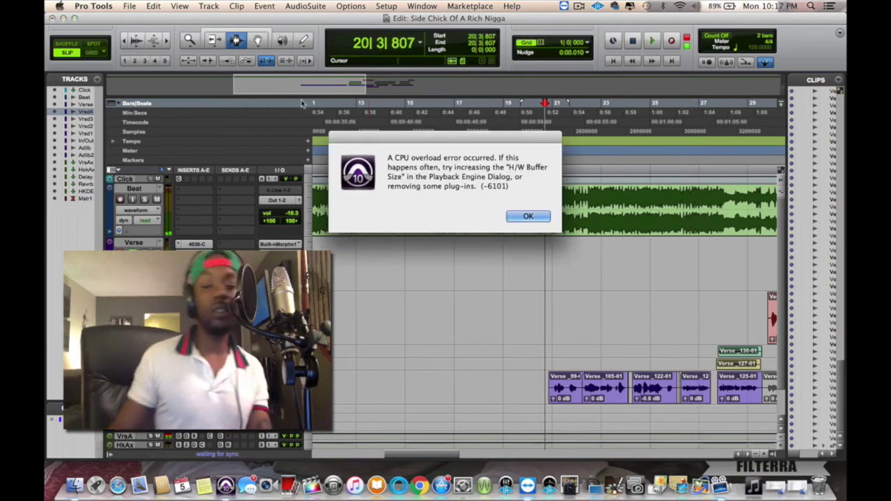
{"action": "key", "text": "Return"}
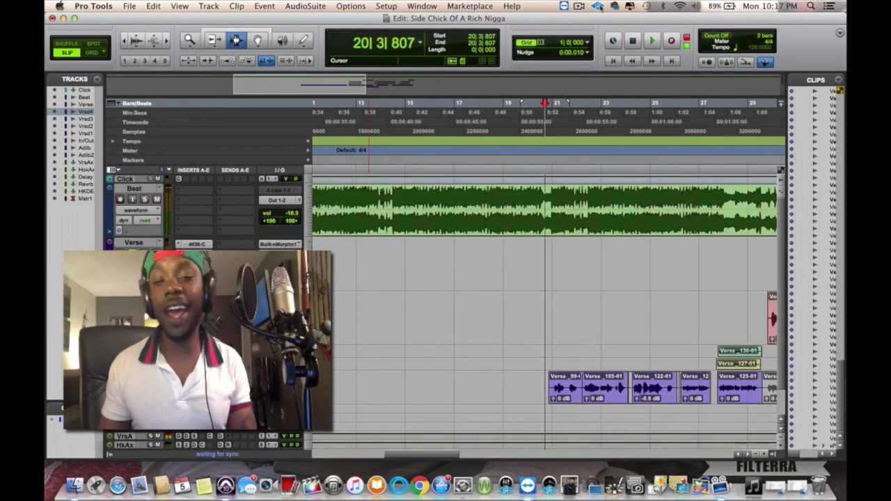
Step: Record a new take on the Verse track from about bar 27|1, rolling in from about bar 25|4
{"action": "left_click", "coordinate": [672, 117]}
{"action": "key", "text": "space"}
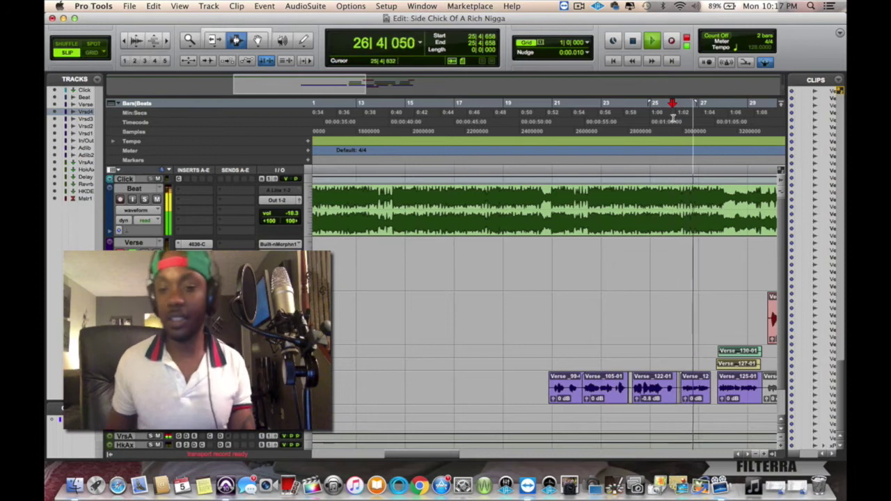
{"action": "key", "text": "super+space"}
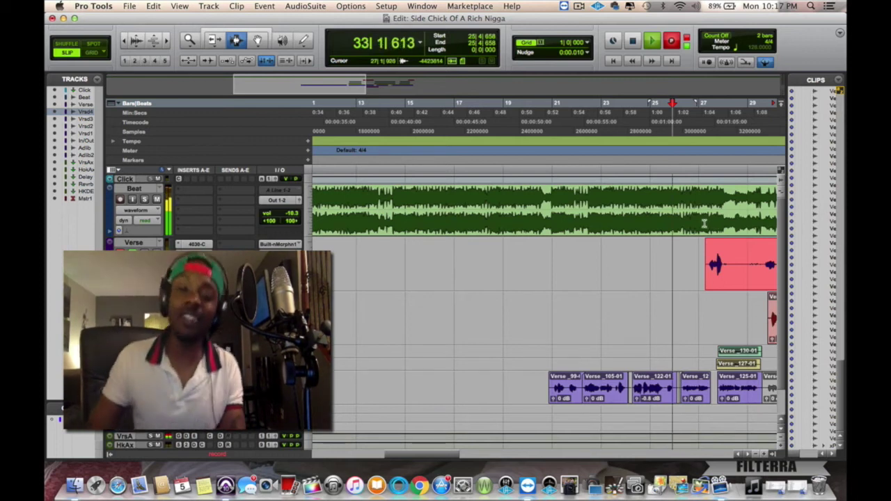
{"action": "key", "text": "r"}
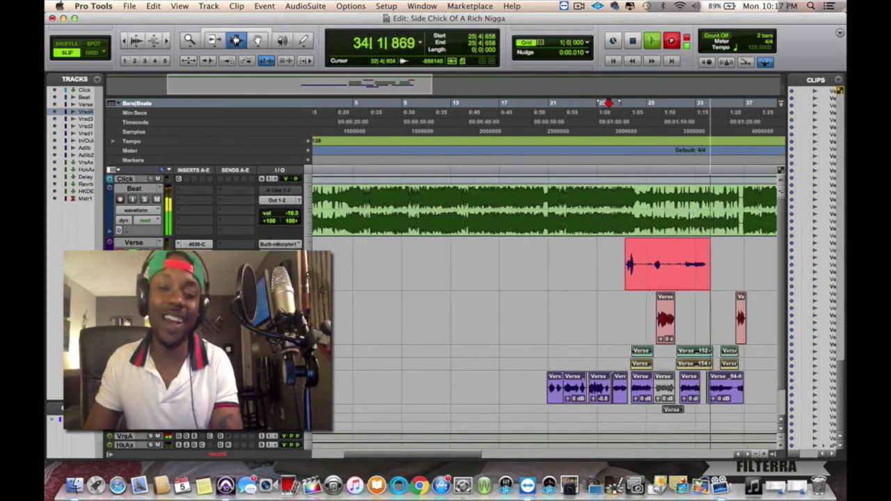
{"action": "key", "text": "space"}
Step: Play the new take and remove everything after about bar 28|2
{"action": "key", "text": "space"}
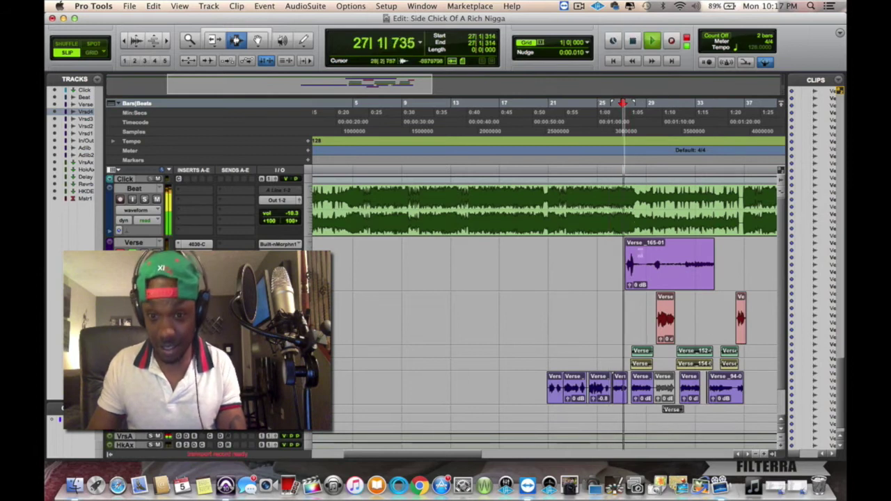
{"action": "left_click_drag", "start_coordinate": [637, 268], "coordinate": [724, 271]}
{"action": "key", "text": "Delete"}
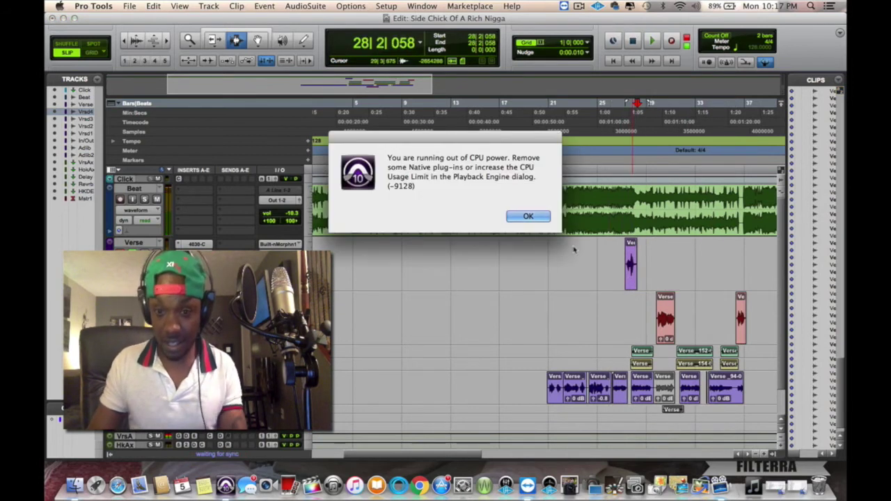
{"action": "left_click", "coordinate": [531, 217]}
Step: Move the shortened take to the track with the red clips, play it there, and delete it
{"action": "left_click", "coordinate": [635, 273]}
{"action": "key", "text": "space"}
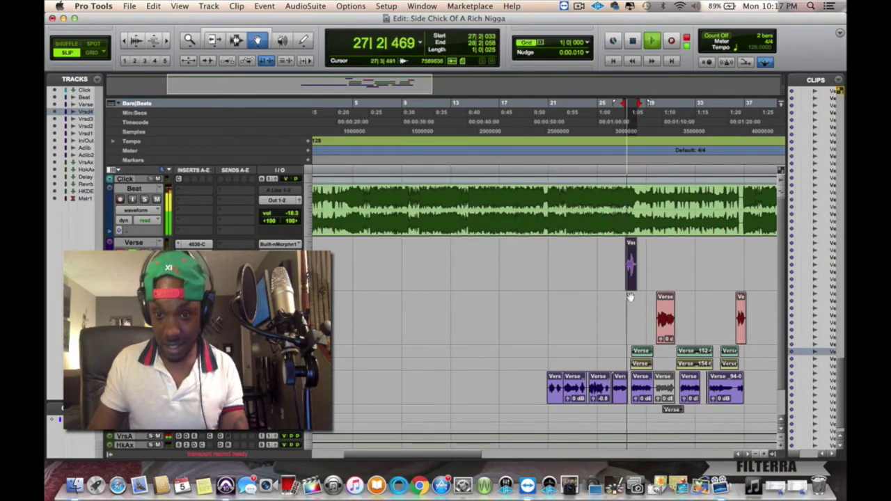
{"action": "key", "text": "space"}
{"action": "left_click_drag", "start_coordinate": [634, 291], "coordinate": [631, 301]}
{"action": "key", "text": "space"}
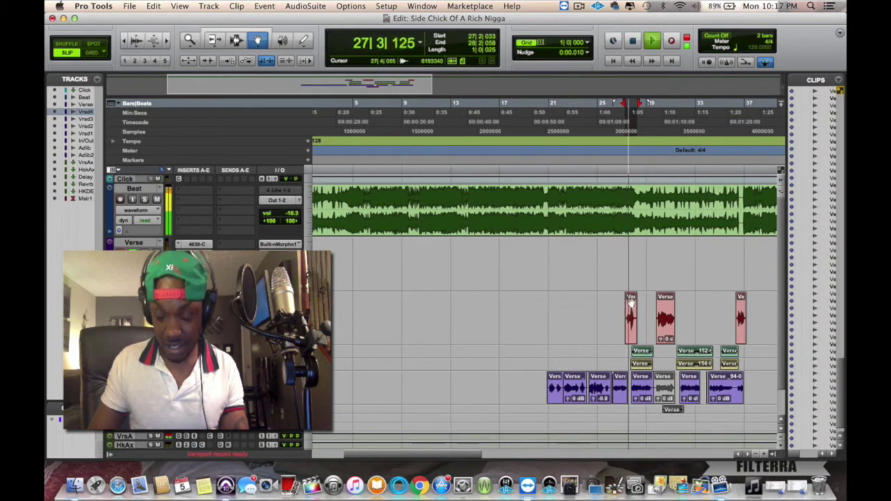
{"action": "key", "text": "super+]"}
{"action": "key", "text": "super+]"}
{"action": "left_click", "coordinate": [567, 325]}
{"action": "key", "text": "alt+space"}
{"action": "key", "text": "Delete"}
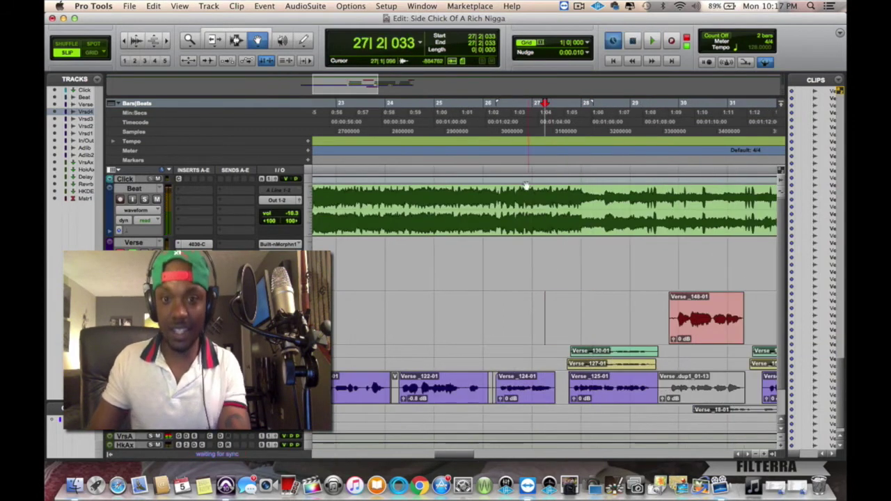
Step: Record the deleted phrase again, rolling in from about bar 26|4, and move the take to the track with the red clips
{"action": "key", "text": "space"}
{"action": "key", "text": "super+space"}
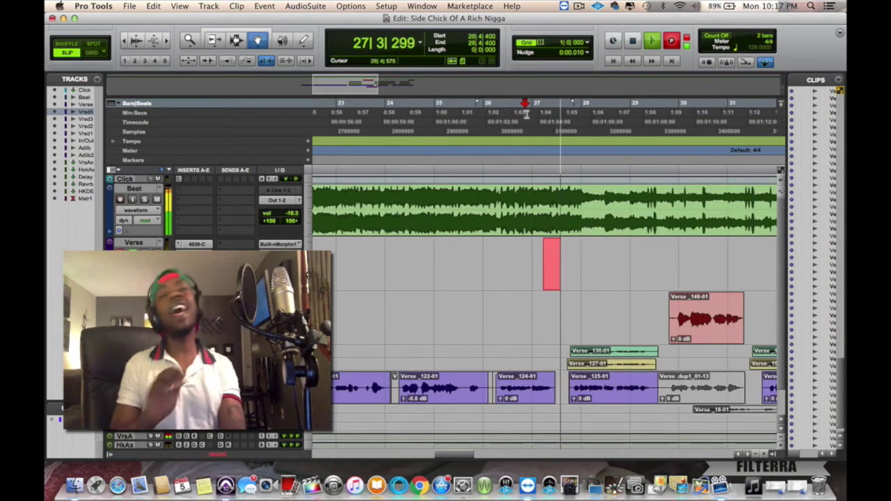
{"action": "key", "text": "alt+space"}
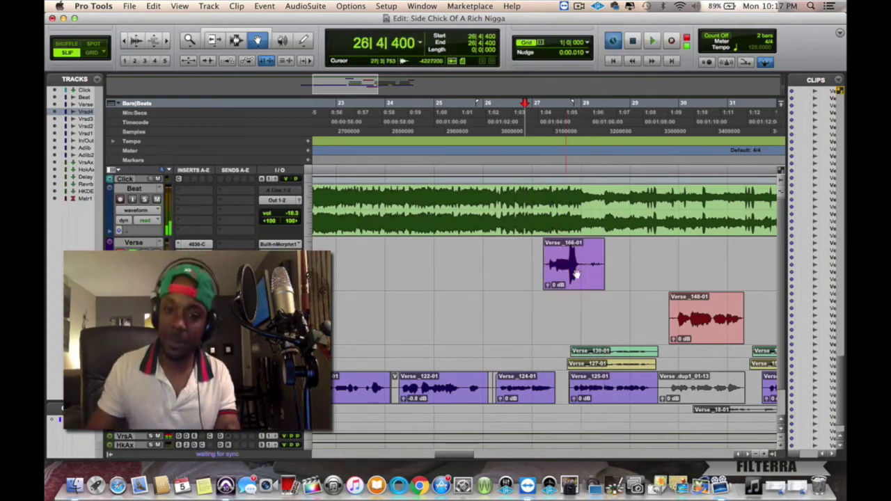
{"action": "key", "text": "space"}
Step: Trim the moved take's tail after about bar 28|1 and lower its clip gain to -2.9 dB
{"action": "key", "text": "Escape"}
{"action": "key", "text": "Escape"}
{"action": "key", "text": "Escape"}
{"action": "key", "text": "Escape"}
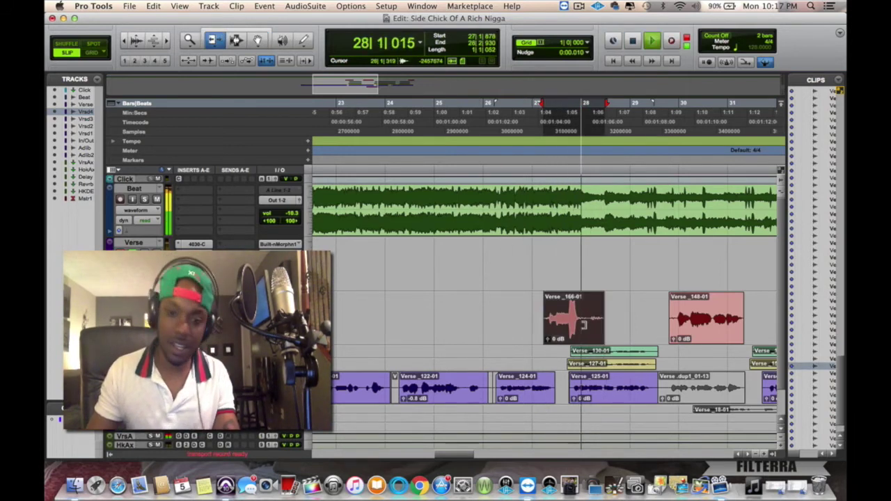
{"action": "left_click", "coordinate": [584, 329]}
{"action": "key", "text": "Escape"}
{"action": "key", "text": "space"}
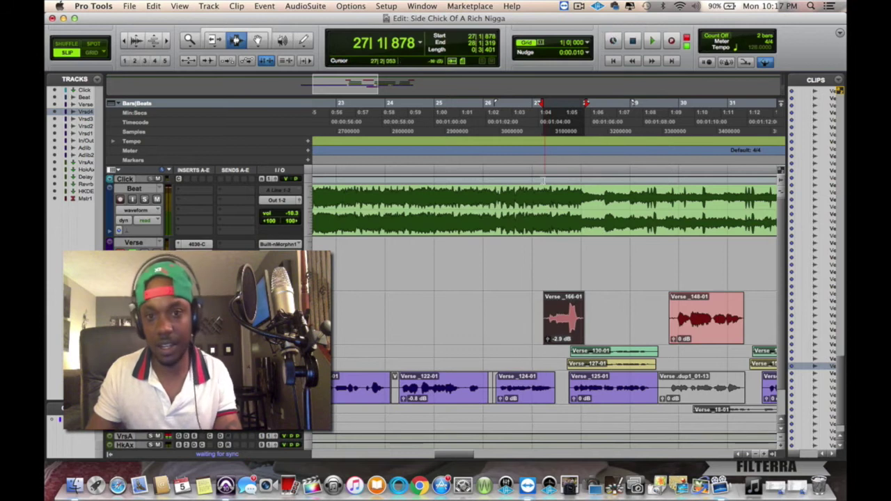
Step: Play the trimmed phrase in context several times from about bar 26|4
{"action": "left_click", "coordinate": [528, 122]}
{"action": "key", "text": "space"}
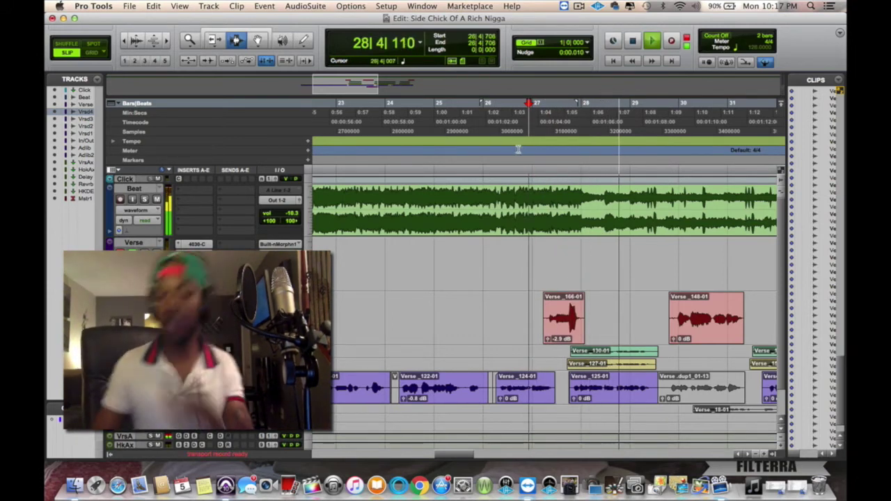
{"action": "left_click", "coordinate": [528, 216]}
{"action": "key", "text": "space"}
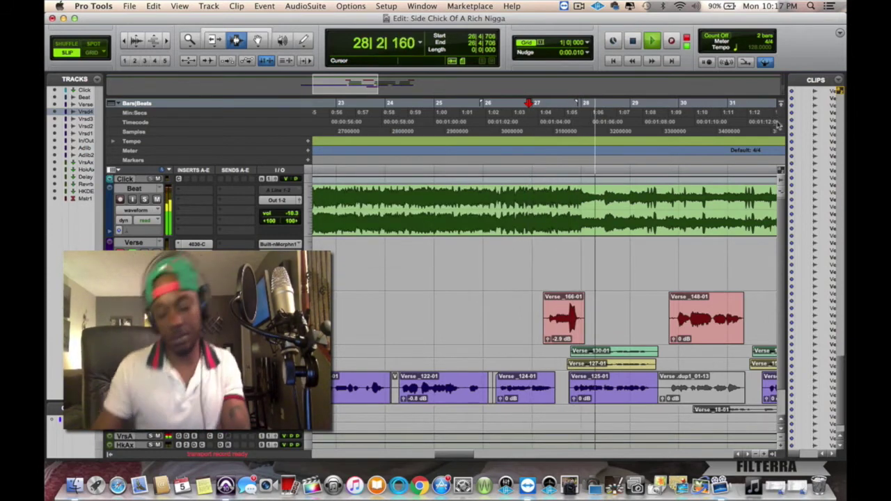
{"action": "key", "text": "space"}
{"action": "key", "text": "super+["}
{"action": "key", "text": "space"}
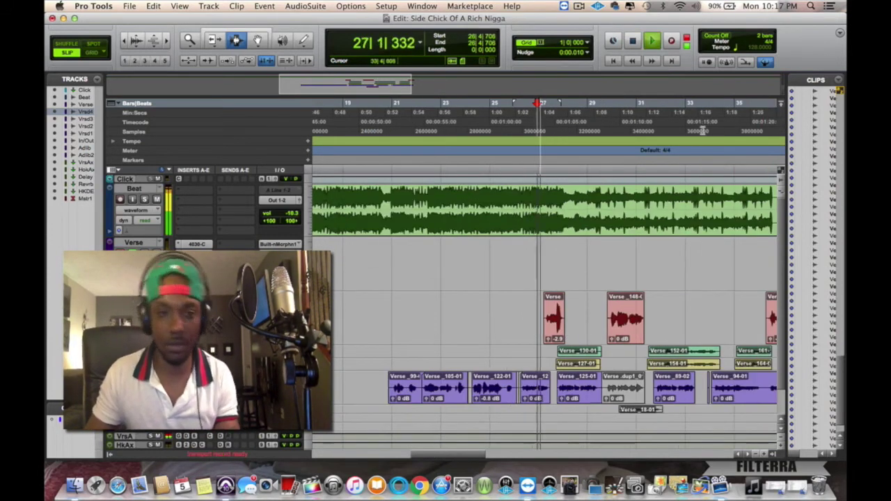
{"action": "key", "text": "space"}
Step: Record a phrase on the Verse track from about bar 23|3, rolling in from about bar 20|4
{"action": "left_click", "coordinate": [389, 111]}
{"action": "key", "text": "space"}
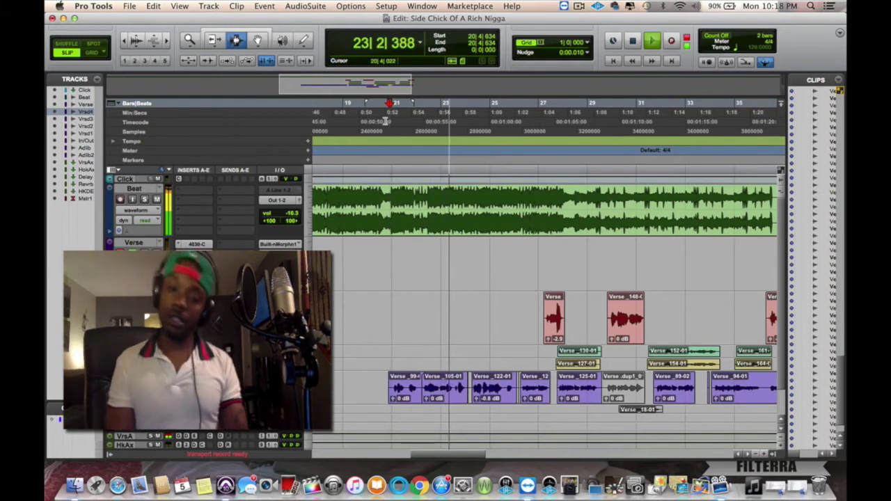
{"action": "key", "text": "super+space"}
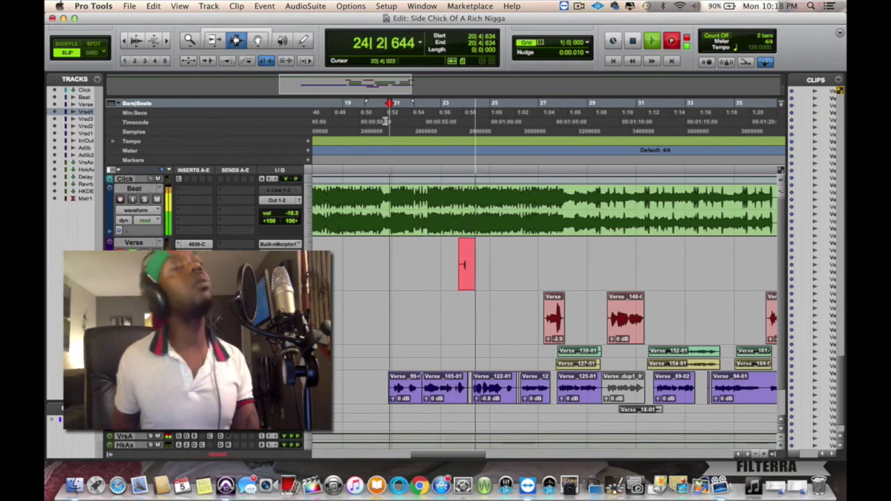
Step: Record the phrase over again in several takes, rolling in from about bar 22|4, ending with a take spanning about bars 23|2 to 25|2
{"action": "left_click", "coordinate": [434, 126]}
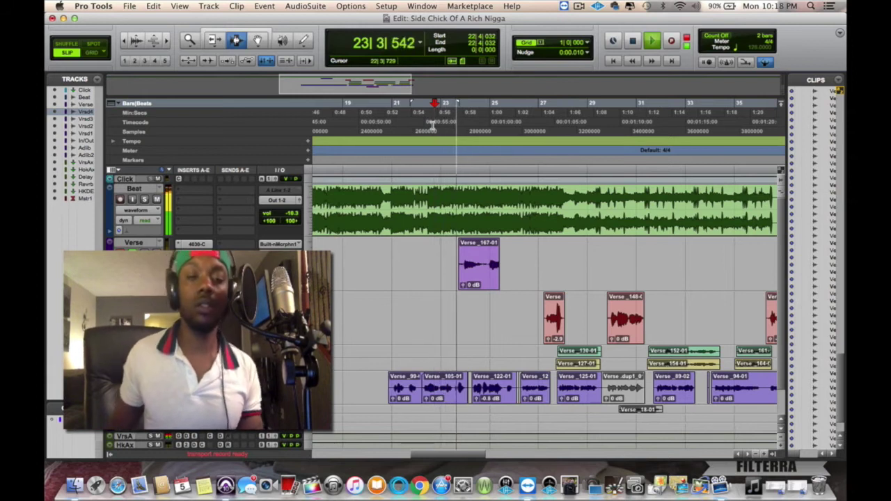
{"action": "key", "text": "super+space"}
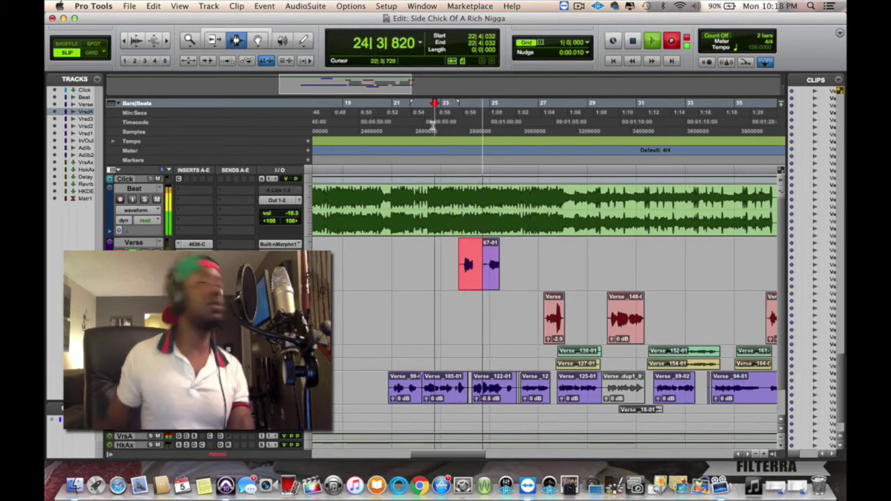
{"action": "key", "text": "space"}
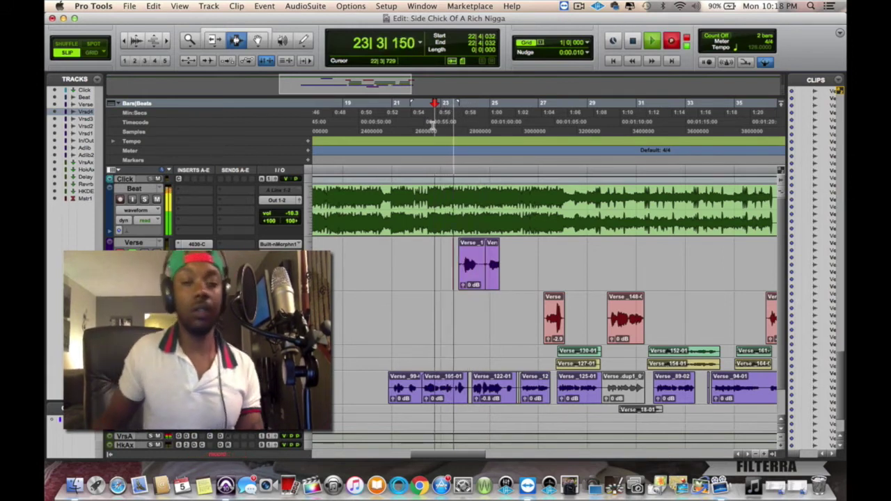
{"action": "key", "text": "super+space"}
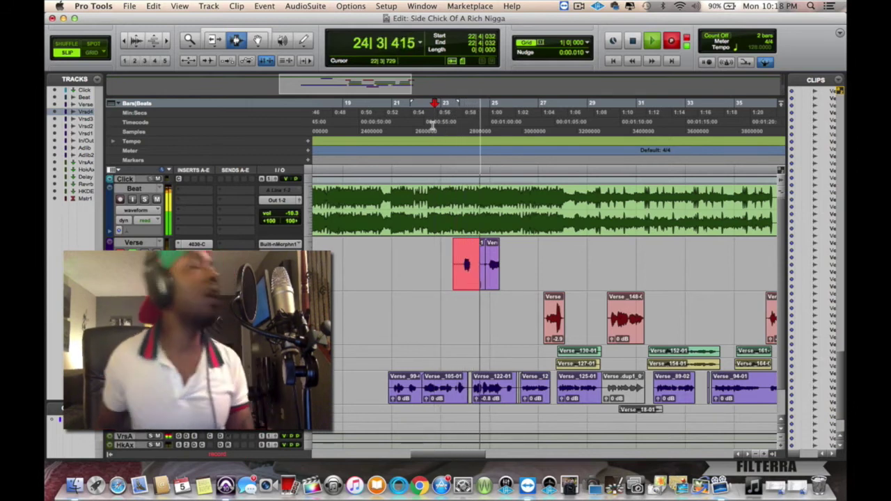
{"action": "key", "text": "space"}
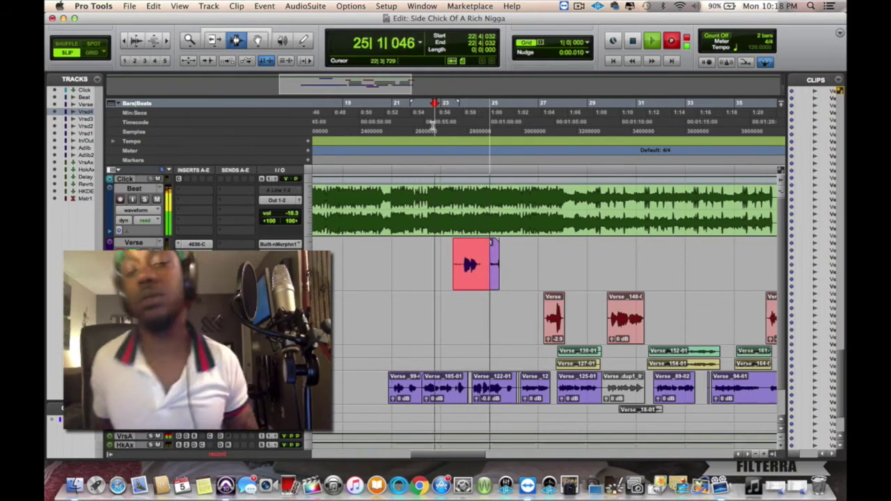
{"action": "key", "text": "Return"}
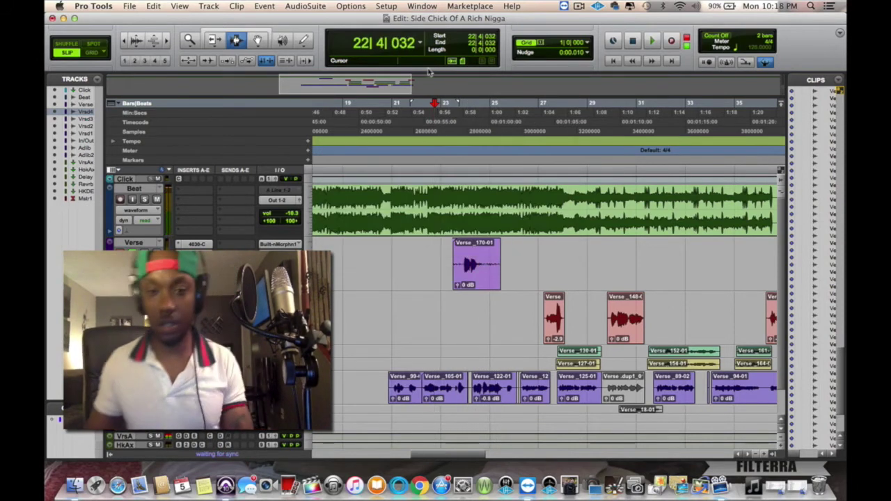
Step: Cut the take's tail after about bar 24|4, move the take to the Vrsd4 track, and clear the leftover from Verse
{"action": "left_click_drag", "start_coordinate": [485, 268], "coordinate": [547, 264]}
{"action": "key", "text": "Delete"}
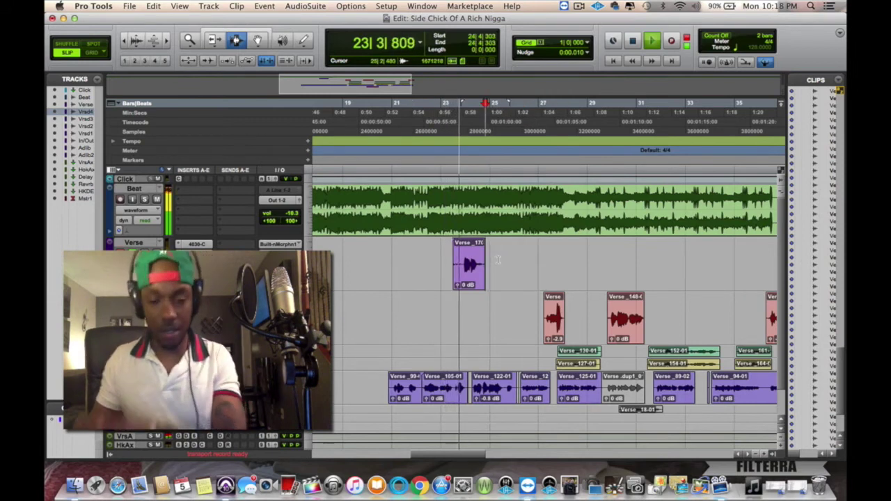
{"action": "left_click_drag", "start_coordinate": [466, 285], "coordinate": [467, 320]}
{"action": "left_click", "coordinate": [467, 281]}
{"action": "key", "text": "Delete"}
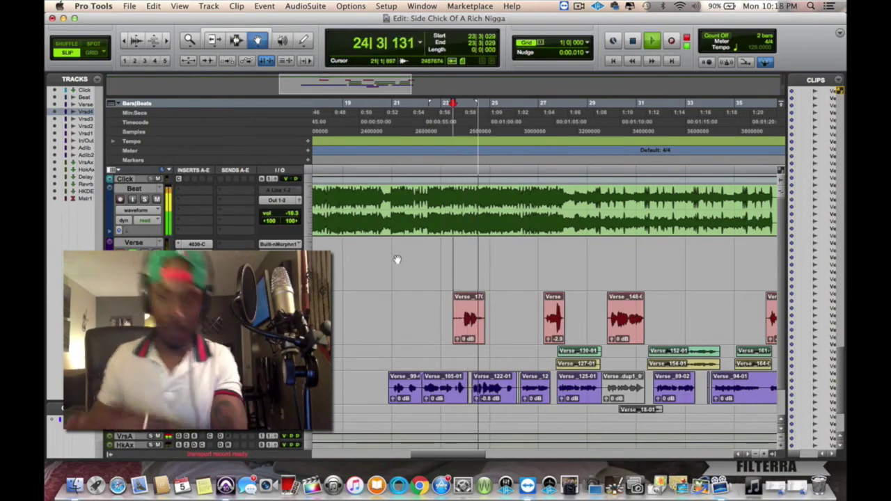
Step: Trim the start of the moved take to about bar 23|4, dismiss the CPU overload alert, and play the phrase back
{"action": "key", "text": "Escape"}
{"action": "key", "text": "Escape"}
{"action": "key", "text": "Escape"}
{"action": "key", "text": "Escape"}
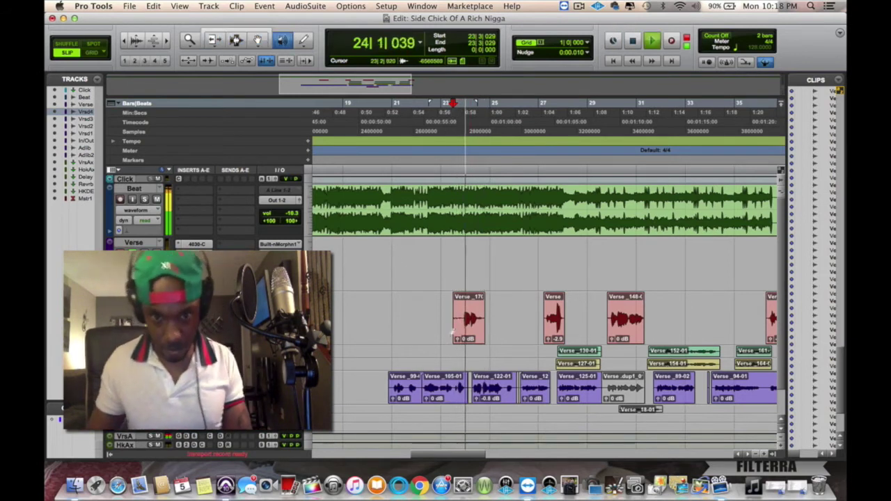
{"action": "left_click", "coordinate": [458, 310]}
{"action": "left_click_drag", "start_coordinate": [458, 310], "coordinate": [462, 307]}
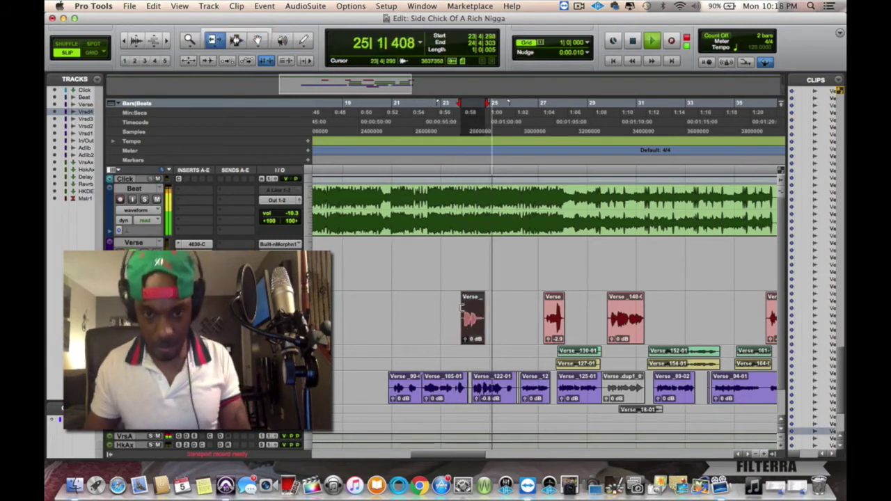
{"action": "key", "text": "Escape"}
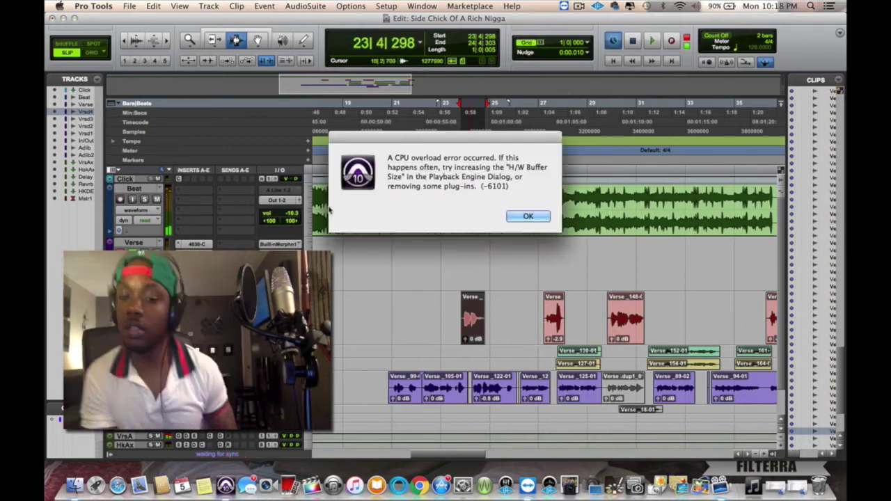
{"action": "key", "text": "Return"}
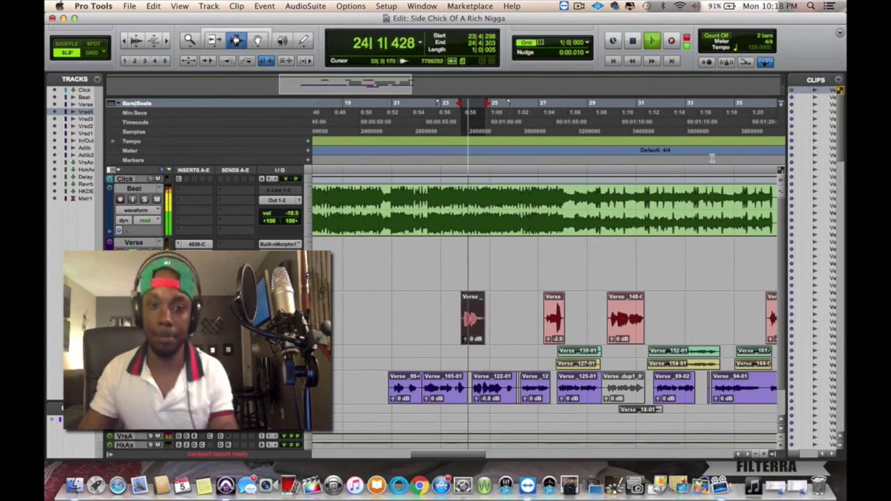
{"action": "key", "text": "space"}
Step: Record a phrase on the Verse track from about bar 21|4 in several takes, rolling in between about bars 21|1 and 21|3
{"action": "left_click", "coordinate": [394, 123]}
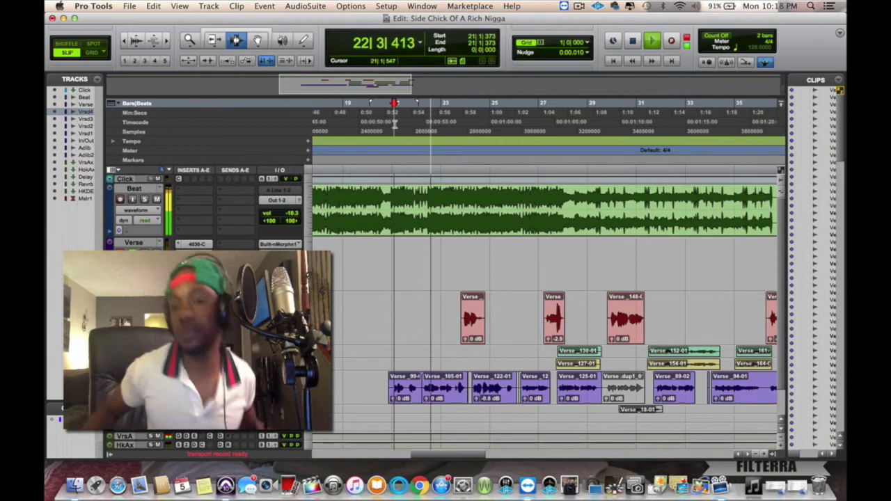
{"action": "key", "text": "Return"}
{"action": "left_click", "coordinate": [406, 117]}
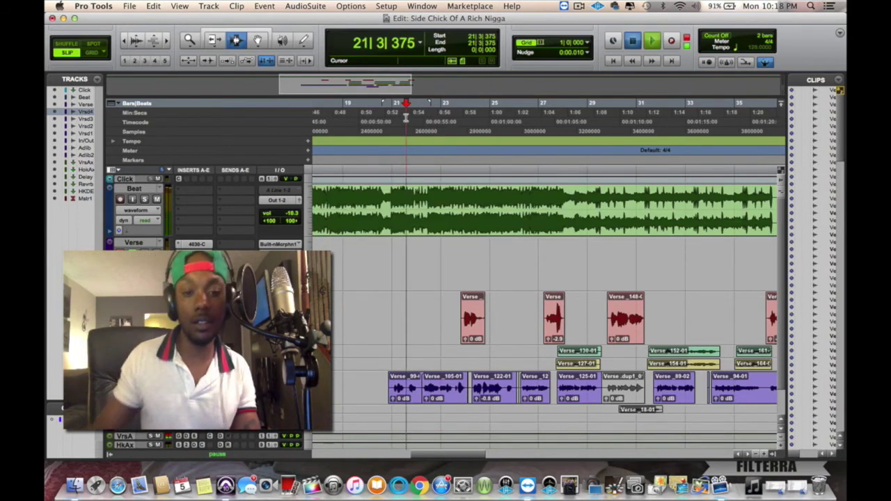
{"action": "key", "text": "space"}
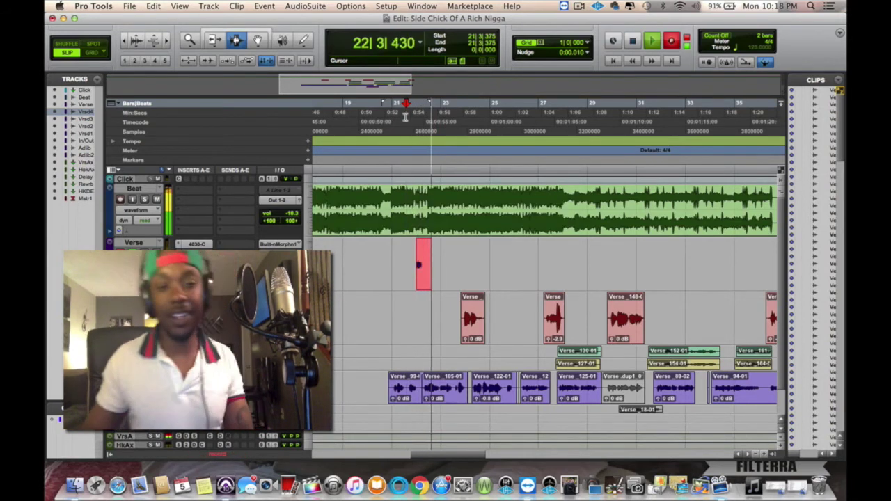
{"action": "key", "text": "space"}
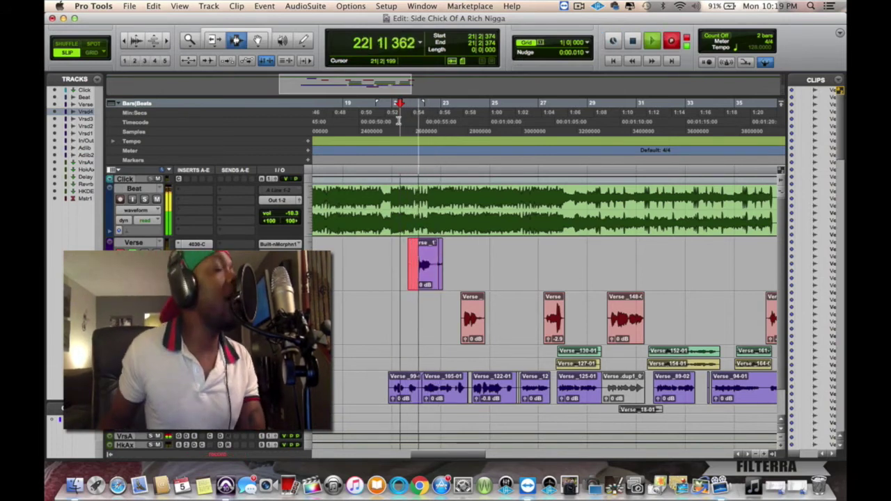
{"action": "key", "text": "Return"}
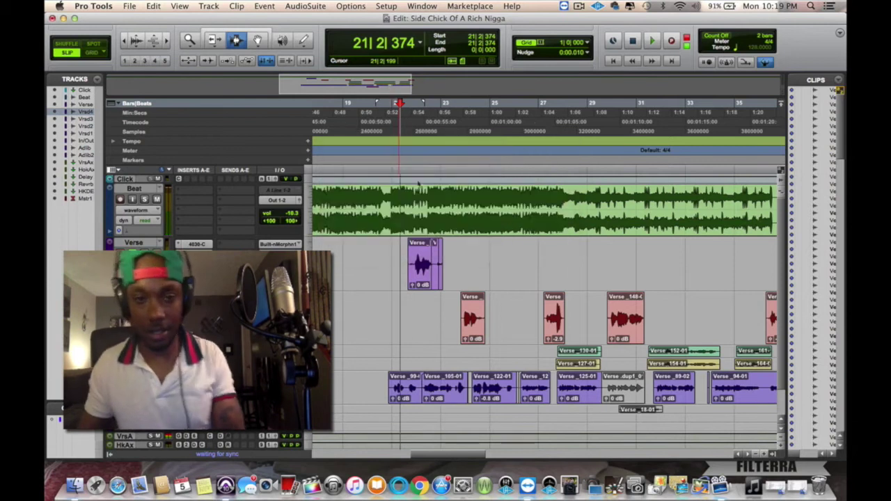
Step: Move the new take to the Vrsd4 track, clear the leftover underneath it on Verse, and discard the moved take
{"action": "key", "text": "space"}
{"action": "left_click_drag", "start_coordinate": [423, 271], "coordinate": [423, 311]}
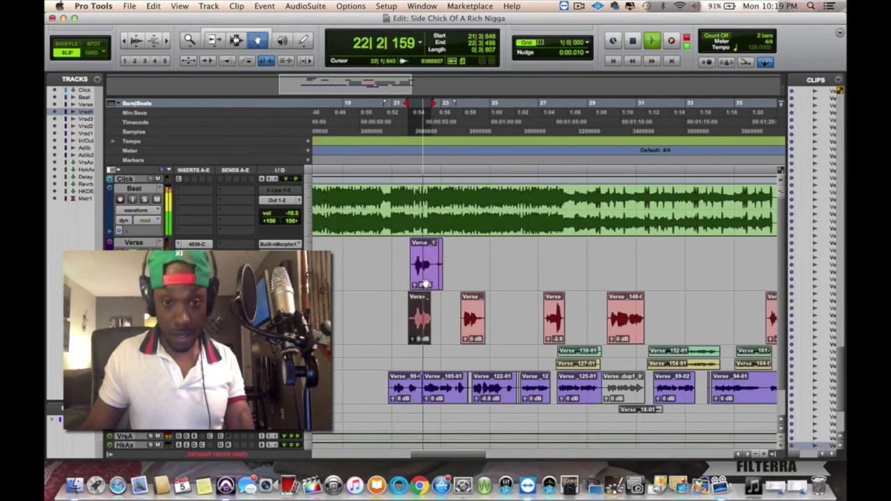
{"action": "left_click", "coordinate": [429, 271]}
{"action": "key", "text": "Delete"}
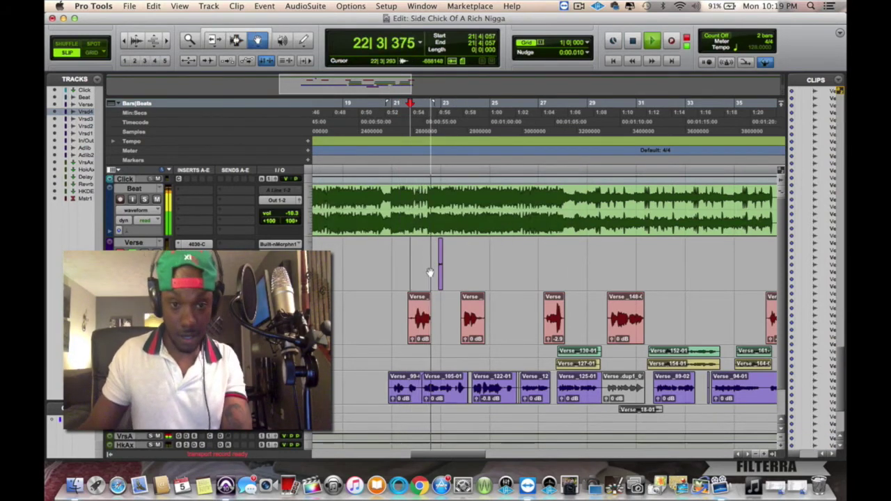
{"action": "left_click", "coordinate": [418, 305]}
{"action": "key", "text": "Delete"}
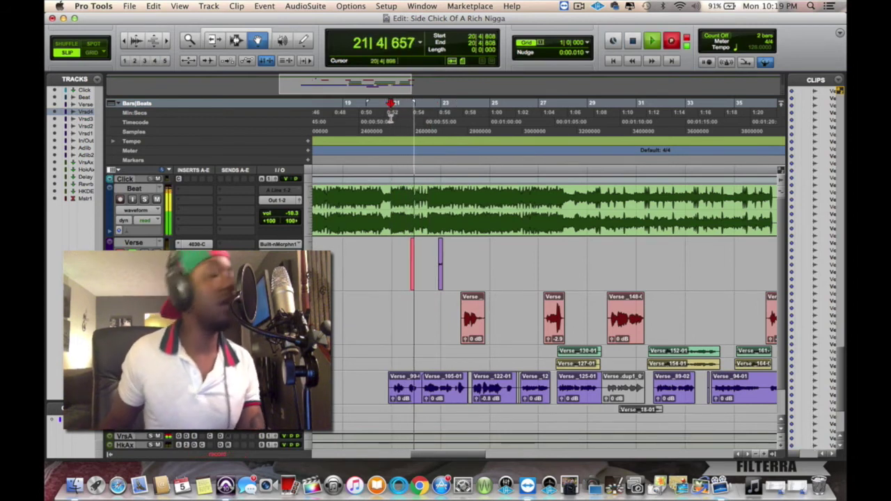
Step: Record a longer take on the Verse track spanning about bars 21|4 to 27|1, rolling in from about bar 20|4
{"action": "key", "text": "space"}
{"action": "key", "text": "space"}
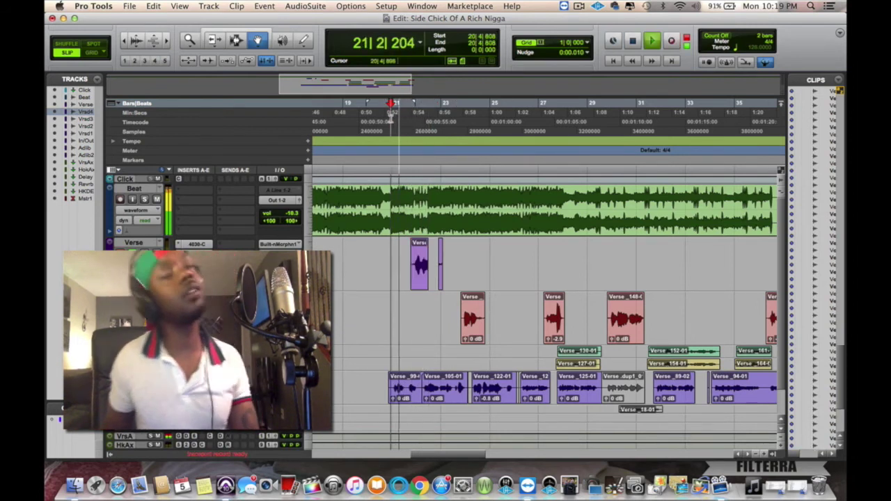
{"action": "key", "text": "super+space"}
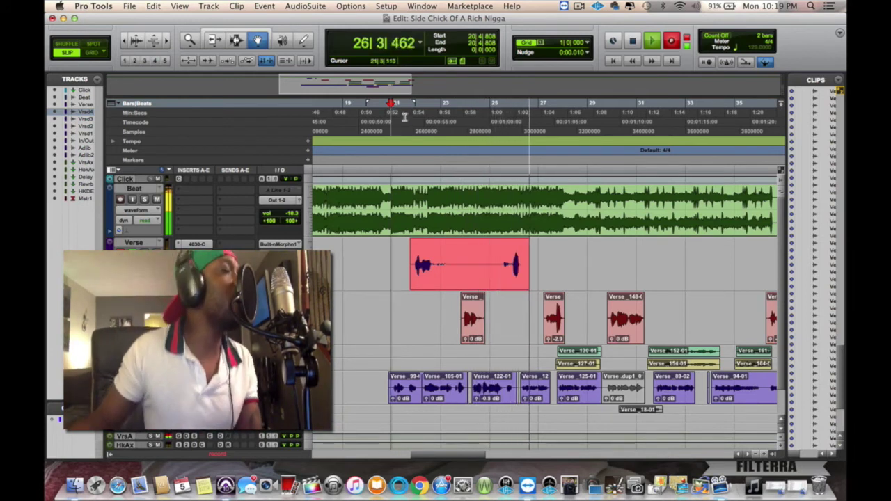
{"action": "left_click", "coordinate": [541, 218]}
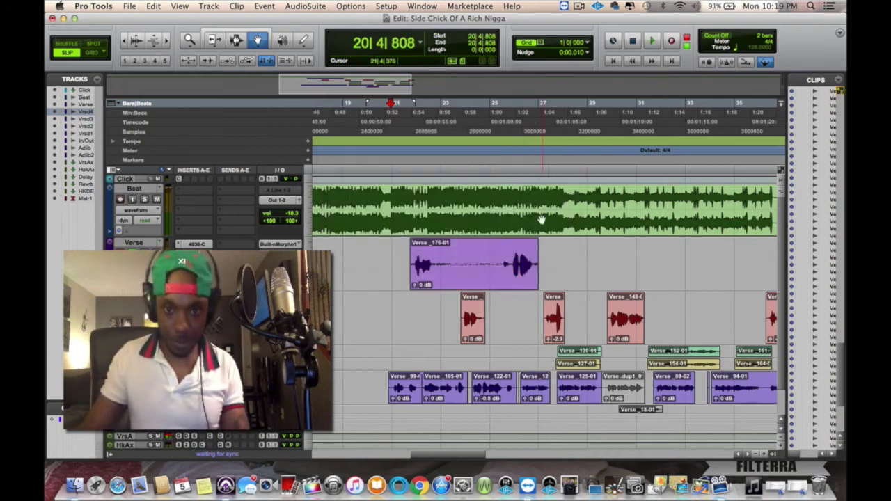
Step: Cut out the silence between the long take's two phrases, from about bar 22|4 to 25|4
{"action": "key", "text": "Escape"}
{"action": "key", "text": "Escape"}
{"action": "key", "text": "Escape"}
{"action": "key", "text": "Escape"}
{"action": "key", "text": "Escape"}
{"action": "key", "text": "Escape"}
{"action": "left_click_drag", "start_coordinate": [434, 273], "coordinate": [518, 278]}
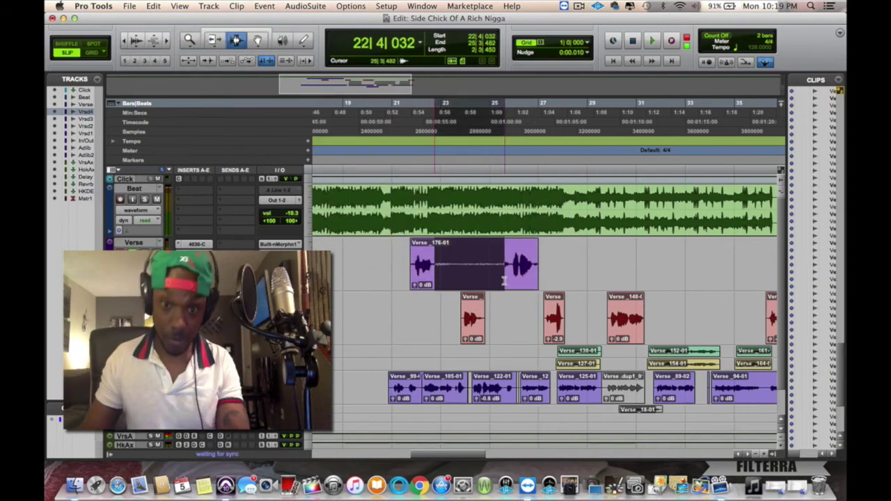
{"action": "key", "text": "Delete"}
Step: Move both separated phrases from the Verse track to the Vrsd4 track, dismissing the CPU overload alert
{"action": "key", "text": "Escape"}
{"action": "left_click_drag", "start_coordinate": [422, 269], "coordinate": [420, 321]}
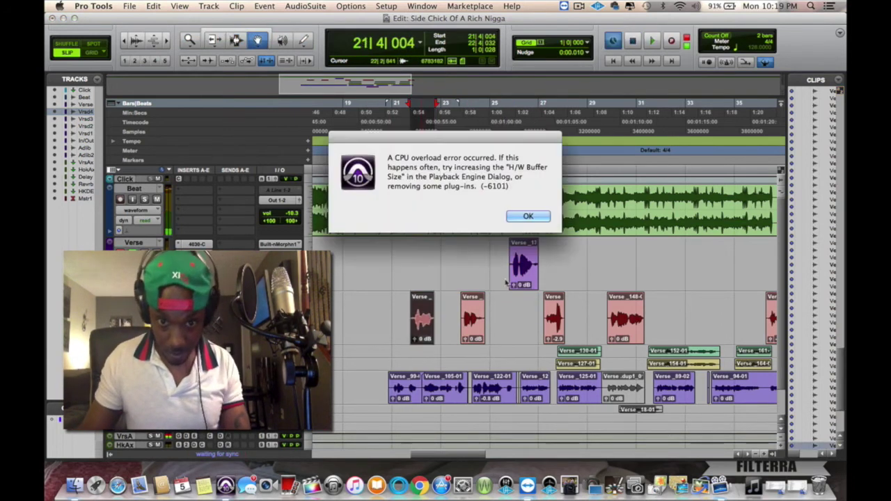
{"action": "key", "text": "Return"}
{"action": "left_click_drag", "start_coordinate": [518, 253], "coordinate": [518, 306]}
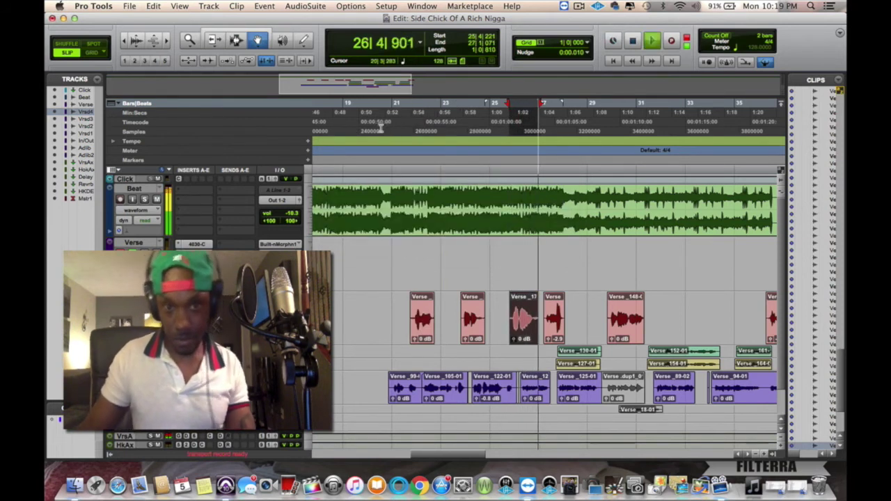
Step: During playback from about bar 20|4, set Vrsd4 clip gains: -2.2 dB at 21|4, -3.6 dB at 25|4, -5.7 dB at 27|1, +3.1 dB at 29|4
{"action": "left_click", "coordinate": [381, 129]}
{"action": "left_click_drag", "start_coordinate": [514, 339], "coordinate": [515, 346]}
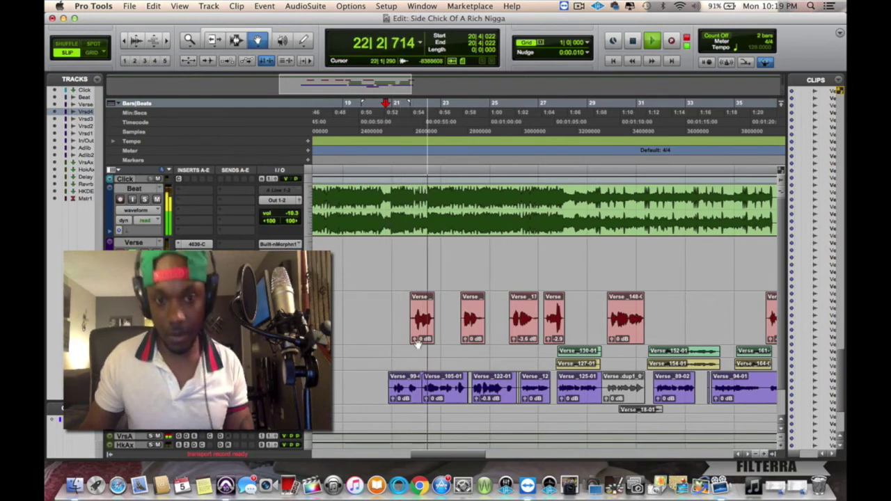
{"action": "left_click_drag", "start_coordinate": [417, 340], "coordinate": [418, 347]}
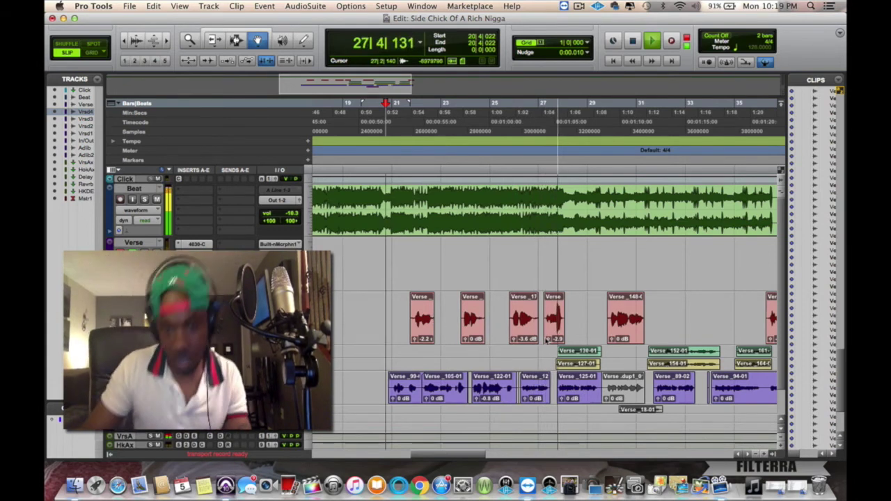
{"action": "left_click", "coordinate": [612, 339]}
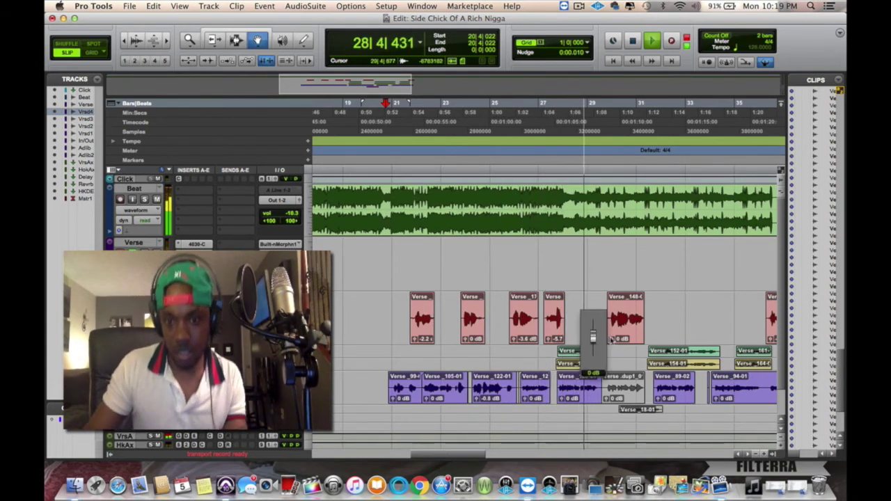
{"action": "left_click_drag", "start_coordinate": [611, 339], "coordinate": [611, 332]}
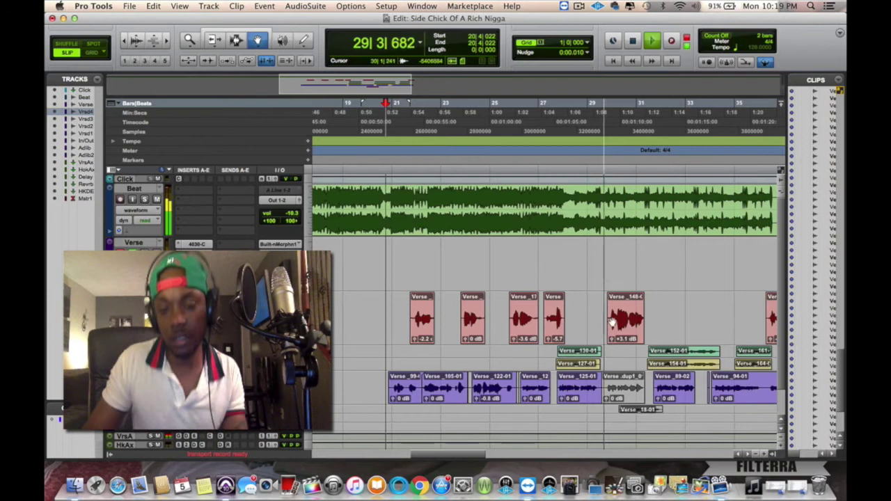
Step: Record the next phrase on the Verse track from about bar 28|4 in several takes, rolling in from bar 28|3, and dismiss the CPU overload alert
{"action": "left_click", "coordinate": [576, 124]}
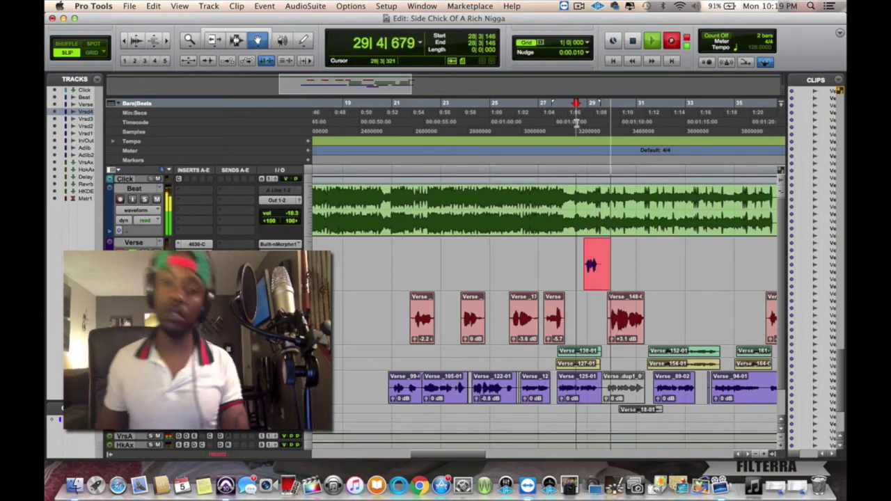
{"action": "left_click", "coordinate": [576, 124]}
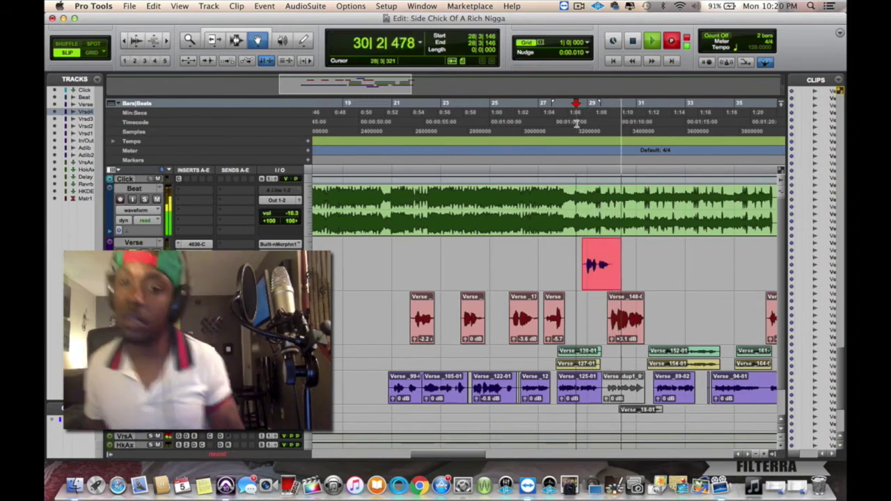
{"action": "key", "text": "space"}
{"action": "key", "text": "super+space"}
{"action": "key", "text": "space"}
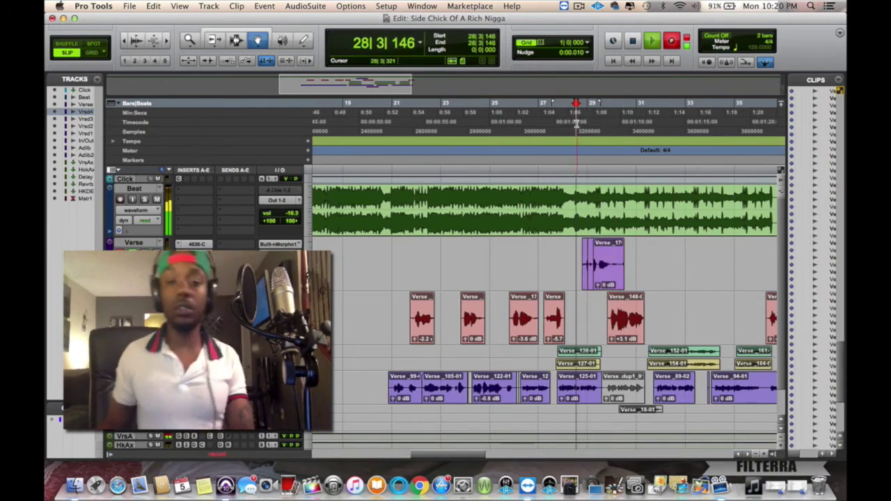
{"action": "key", "text": "super+space"}
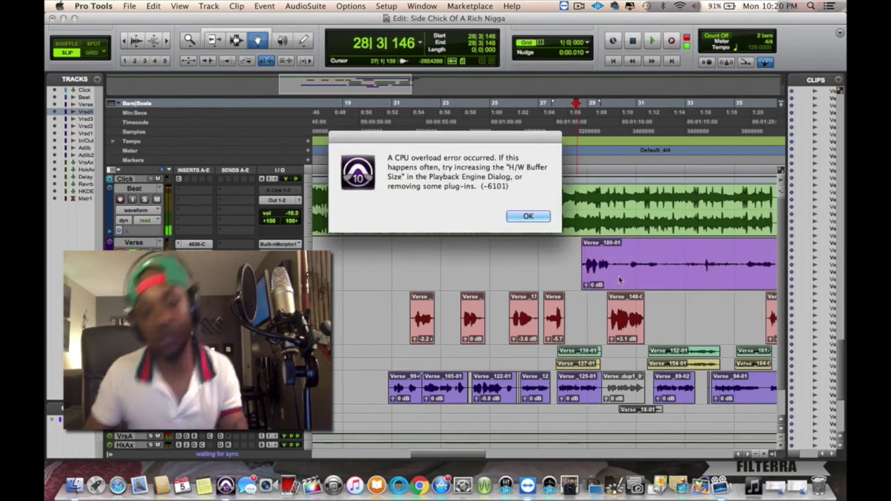
{"action": "left_click", "coordinate": [519, 217]}
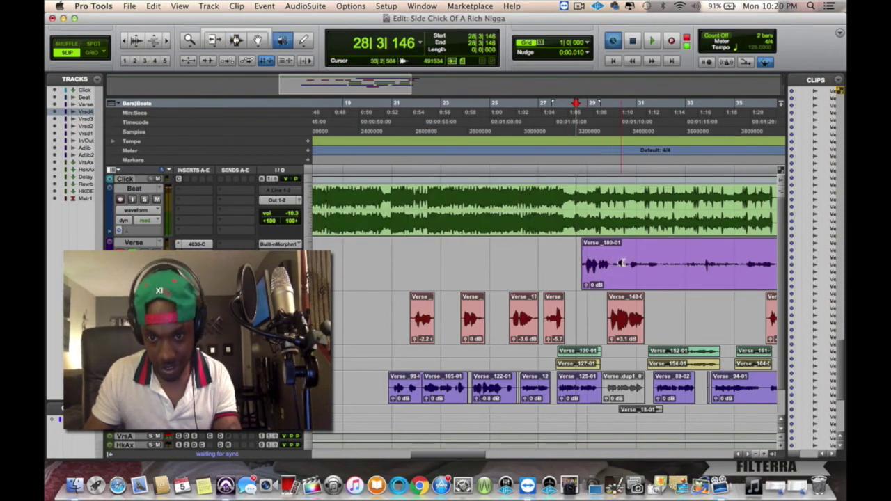
Step: Delete the long tail of the new Verse take after about bar 29|4
{"action": "key", "text": "Escape"}
{"action": "key", "text": "Escape"}
{"action": "key", "text": "Escape"}
{"action": "key", "text": "Escape"}
{"action": "left_click_drag", "start_coordinate": [611, 264], "coordinate": [779, 275]}
{"action": "key", "text": "Delete"}
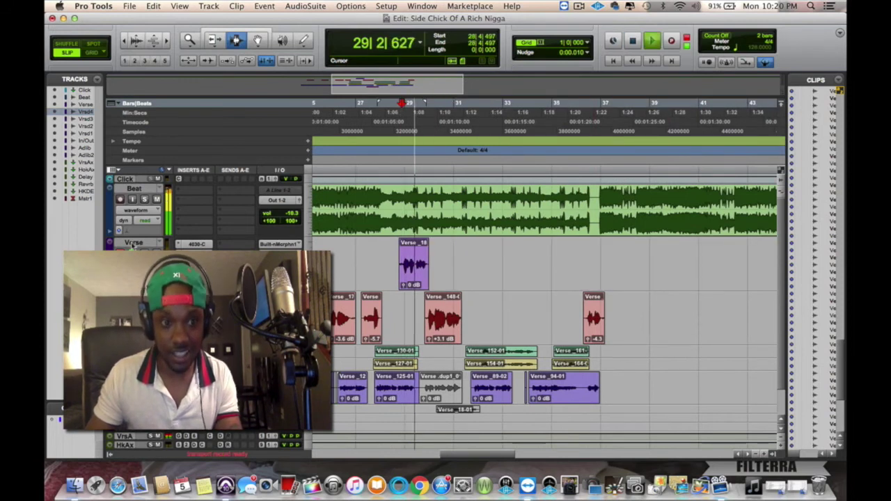
Step: Duplicate the Verse track once with all its data and delete the trimmed phrase from the original Verse track
{"action": "key", "text": "space"}
{"action": "left_click", "coordinate": [163, 296]}
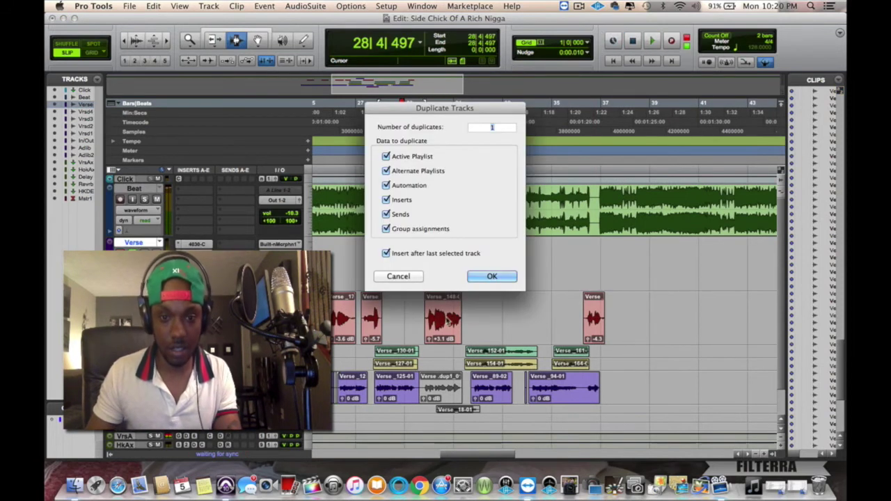
{"action": "key", "text": "Return"}
{"action": "key", "text": "space"}
{"action": "left_click_drag", "start_coordinate": [369, 273], "coordinate": [478, 279]}
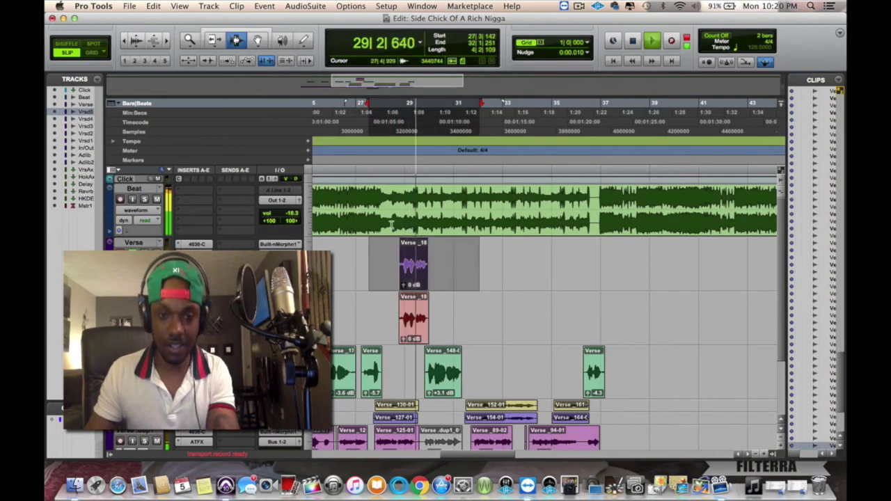
{"action": "key", "text": "Delete"}
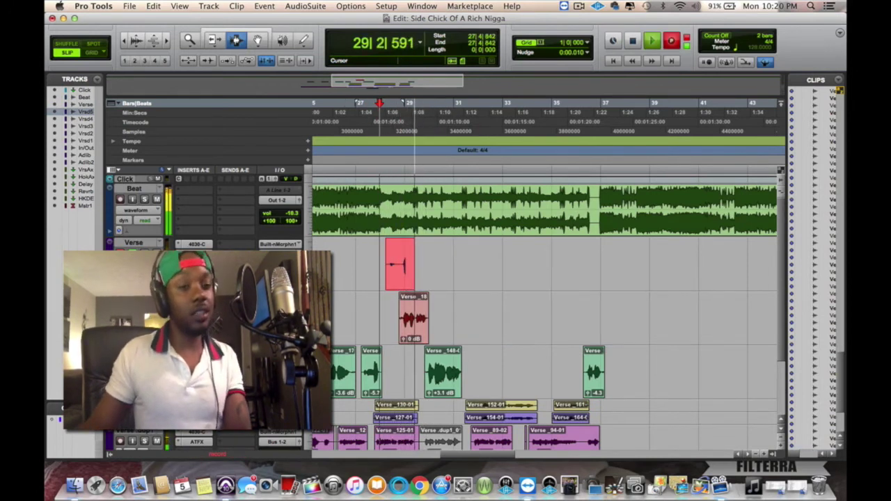
Step: Record a stacked layer of the phrase on the emptied Verse track, ending with a take from about bar 28|4, and play it back
{"action": "key", "text": "space"}
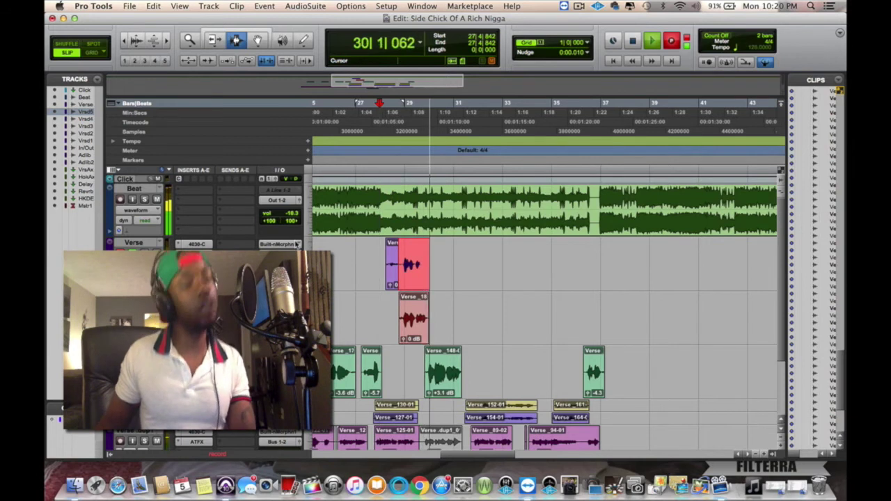
{"action": "key", "text": "space"}
{"action": "left_click", "coordinate": [396, 180]}
{"action": "key", "text": "space"}
{"action": "key", "text": "F8"}
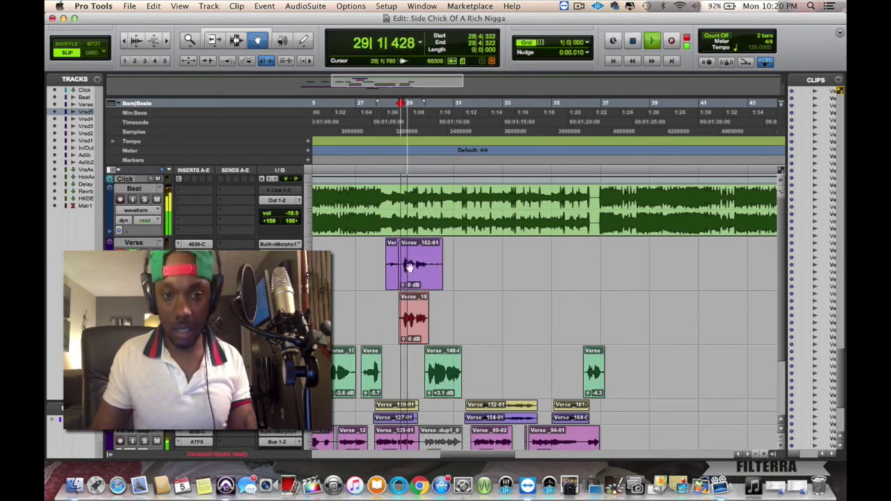
Step: Move the latest take onto the duplicate track below and record another layer on the Verse track, rolling from about bar 27|4
{"action": "left_click_drag", "start_coordinate": [408, 266], "coordinate": [408, 317]}
{"action": "key", "text": "space"}
{"action": "left_click", "coordinate": [382, 132]}
{"action": "key", "text": "space"}
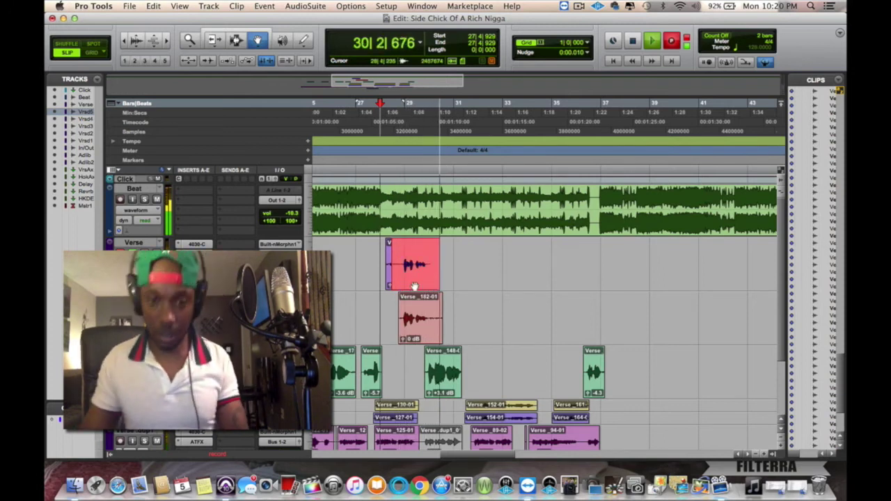
{"action": "key", "text": "space"}
Step: Trim both stacked takes together, deleting their tails after about bar 29|4 and their lead-ins before about bar 28|4
{"action": "key", "text": "Escape"}
{"action": "key", "text": "Escape"}
{"action": "key", "text": "Escape"}
{"action": "key", "text": "Escape"}
{"action": "key", "text": "Escape"}
{"action": "key", "text": "Escape"}
{"action": "left_click_drag", "start_coordinate": [428, 267], "coordinate": [484, 319]}
{"action": "key", "text": "Delete"}
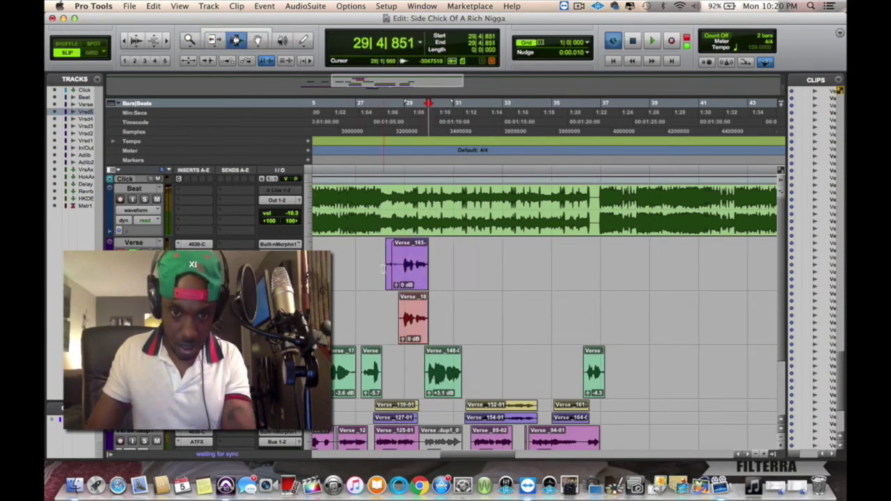
{"action": "left_click_drag", "start_coordinate": [379, 268], "coordinate": [400, 317]}
{"action": "key", "text": "Delete"}
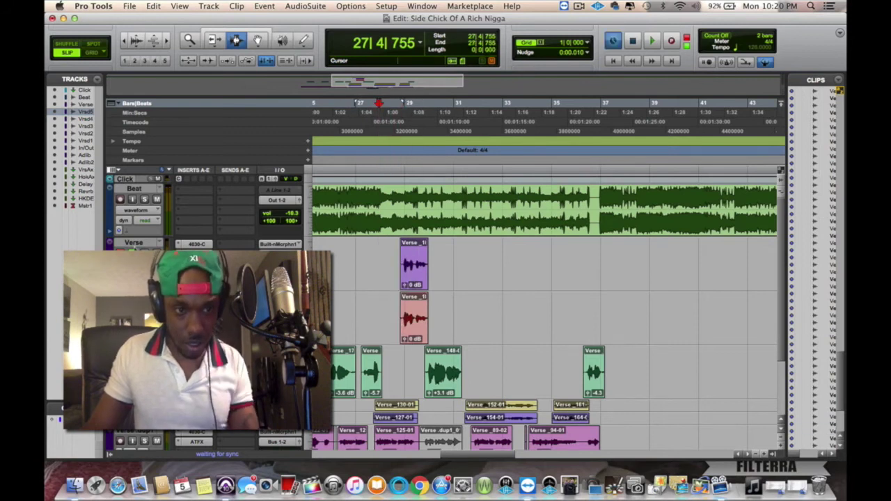
Step: Make one duplicate of the Verse track with all data and clear the phrase from the original track
{"action": "left_click", "coordinate": [167, 303]}
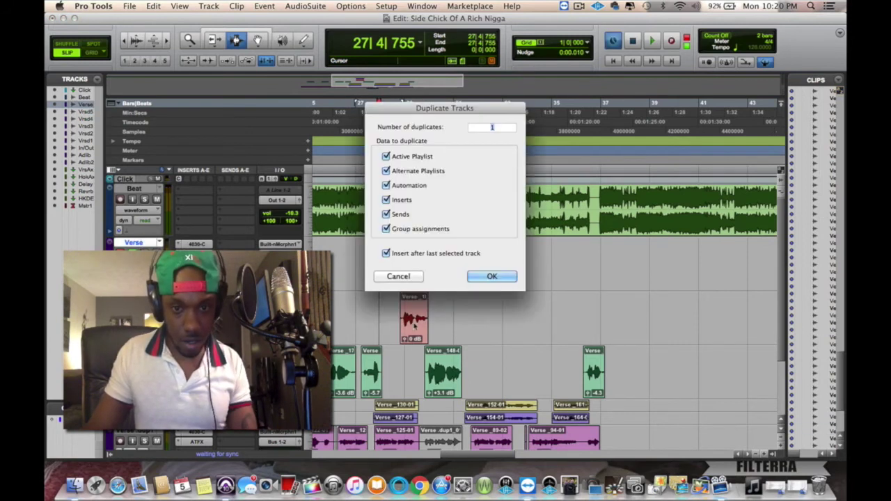
{"action": "left_click", "coordinate": [491, 279]}
{"action": "left_click_drag", "start_coordinate": [470, 268], "coordinate": [352, 270]}
{"action": "key", "text": "Delete"}
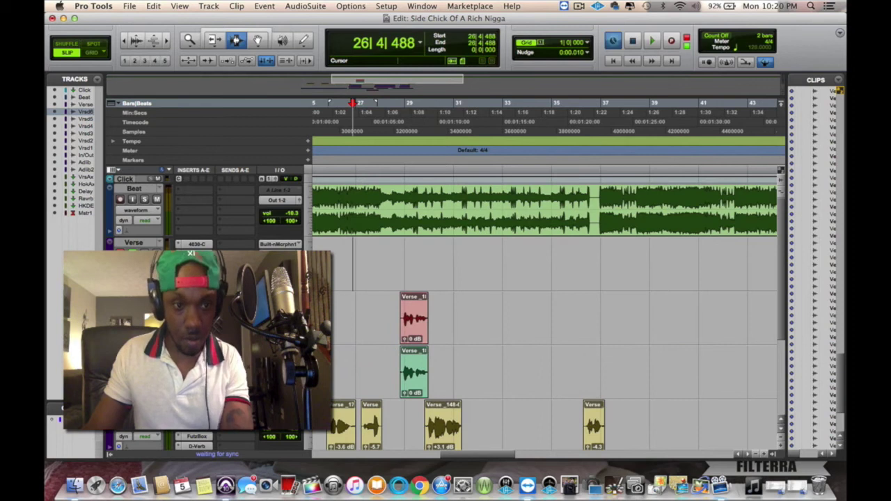
Step: Play back the stacked phrase from about bar 26|4 and save the session during playback
{"action": "key", "text": "space"}
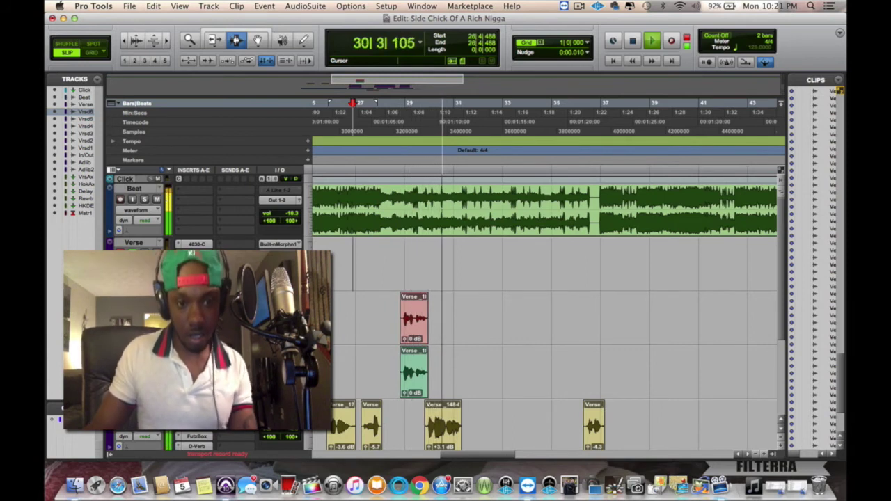
{"action": "key", "text": "super+s"}
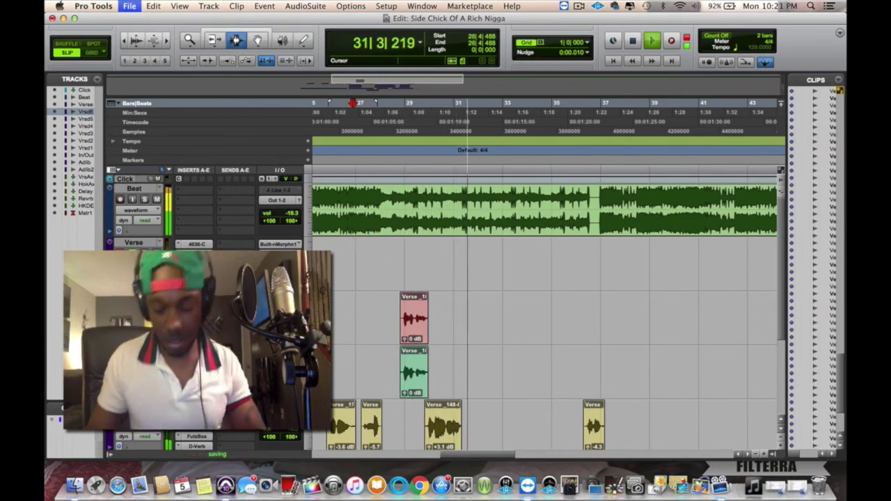
{"action": "key", "text": "super+bracketleft"}
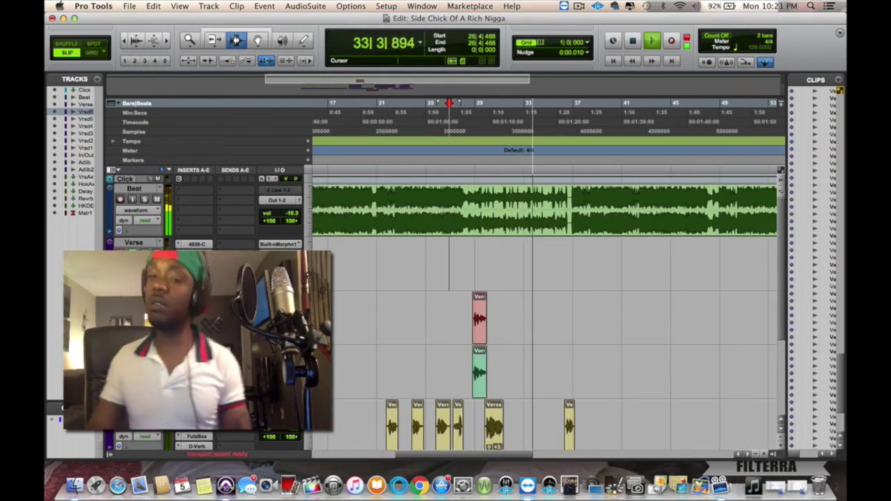
{"action": "scroll", "coordinate": [479, 380], "scroll_direction": "down", "scroll_amount": 3}
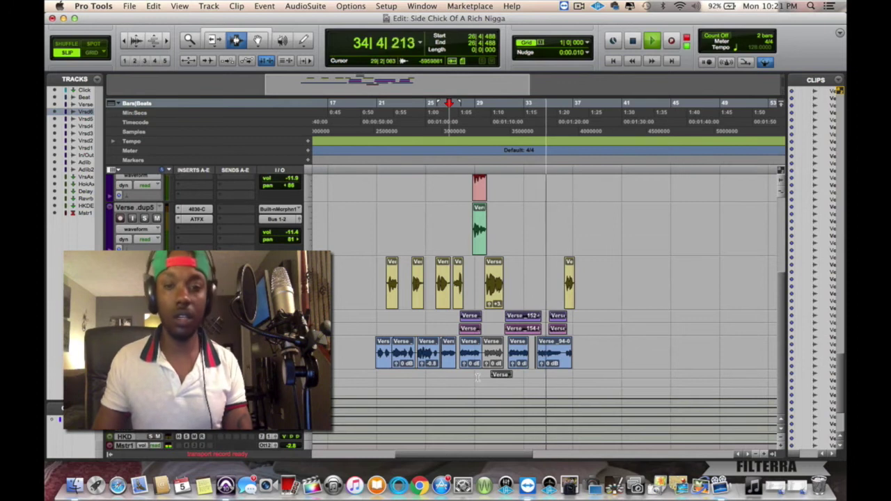
{"action": "scroll", "coordinate": [467, 378], "scroll_direction": "up", "scroll_amount": 1}
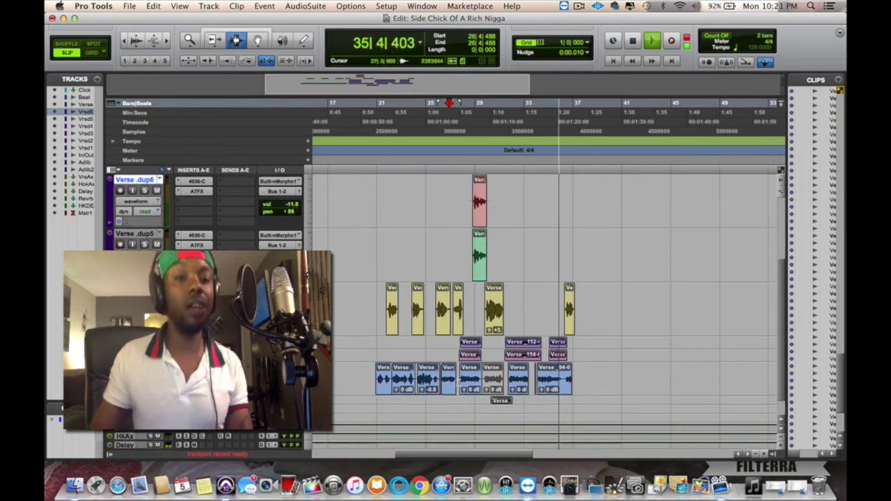
Step: Play the song from about bar 33|3 to find the entry point for the next vocal phrase
{"action": "left_click", "coordinate": [550, 113]}
{"action": "left_click", "coordinate": [531, 117]}
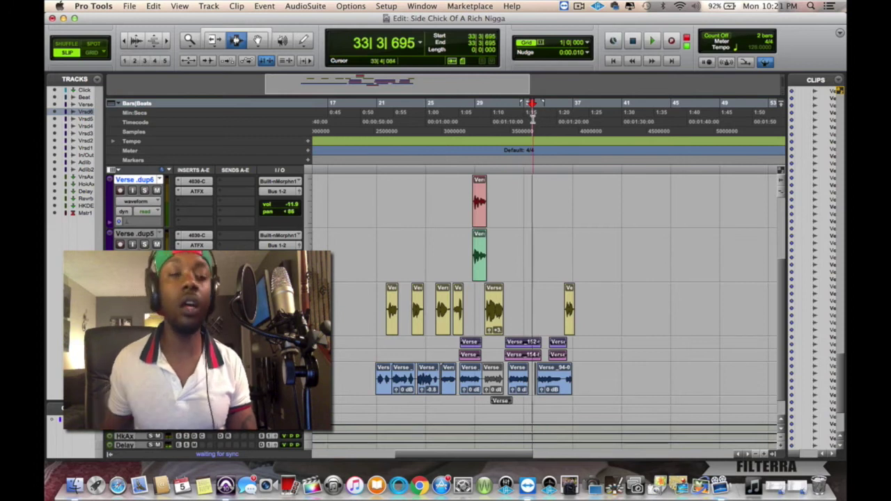
{"action": "key", "text": "space"}
{"action": "key", "text": "super+bracketright"}
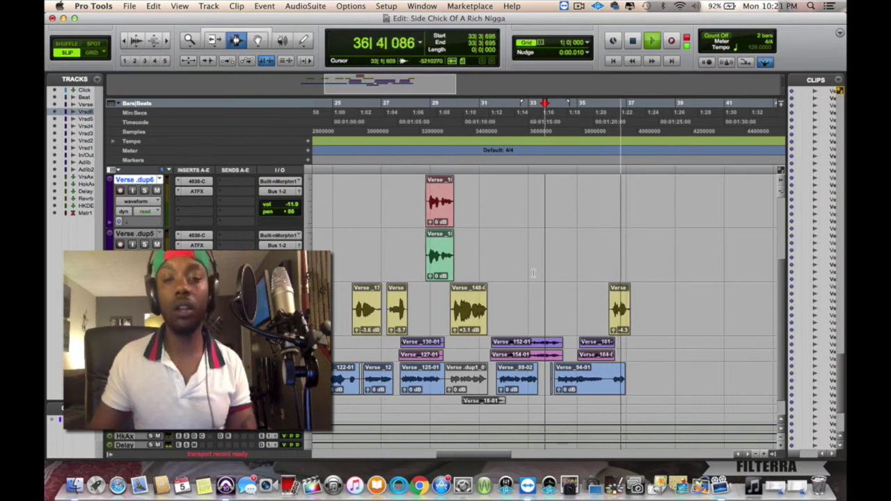
{"action": "scroll", "coordinate": [535, 271], "scroll_direction": "up", "scroll_amount": 4}
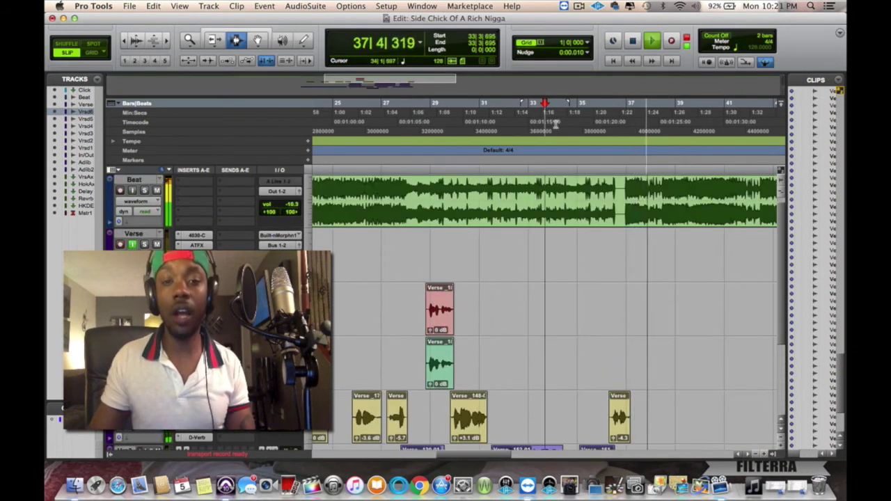
Step: Record the next phrase on the Verse track in repeated takes, rolling in from about bar 34|1
{"action": "left_click", "coordinate": [555, 122]}
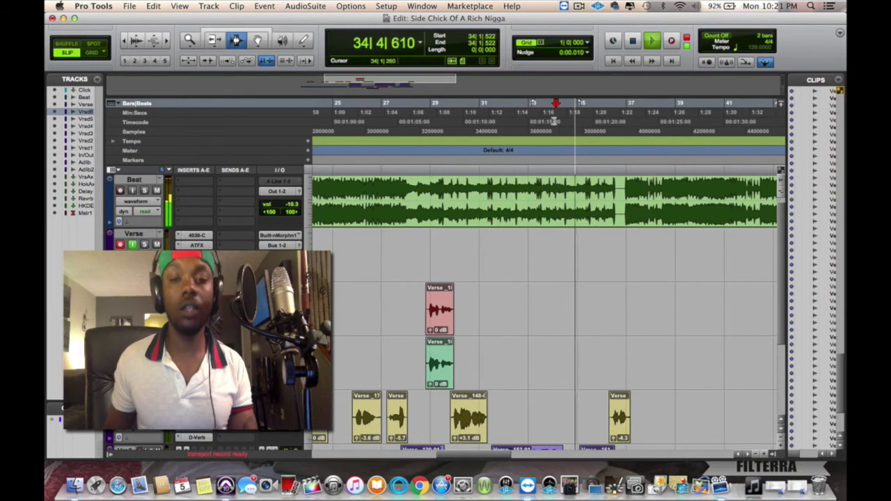
{"action": "key", "text": "Return"}
{"action": "key", "text": "space"}
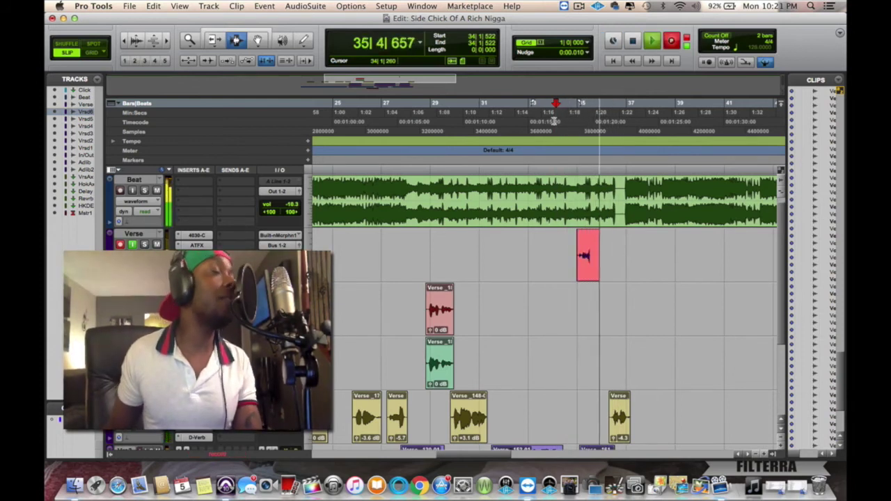
{"action": "key", "text": "space"}
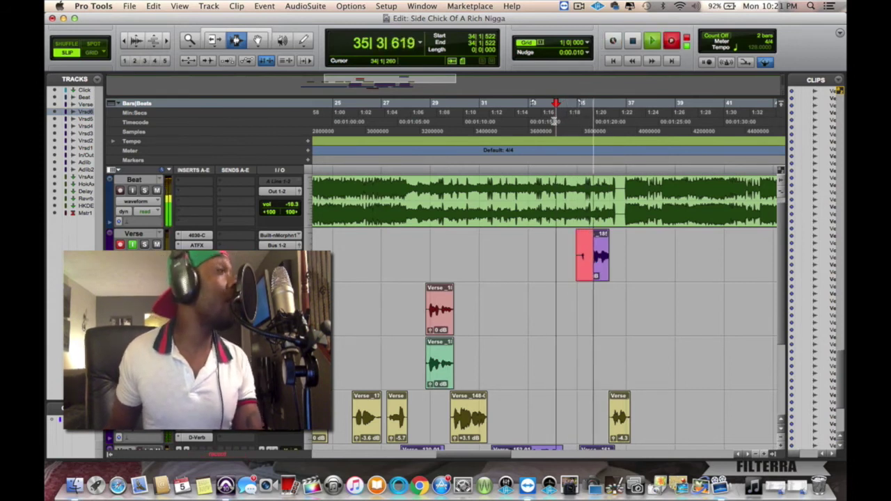
{"action": "key", "text": "space"}
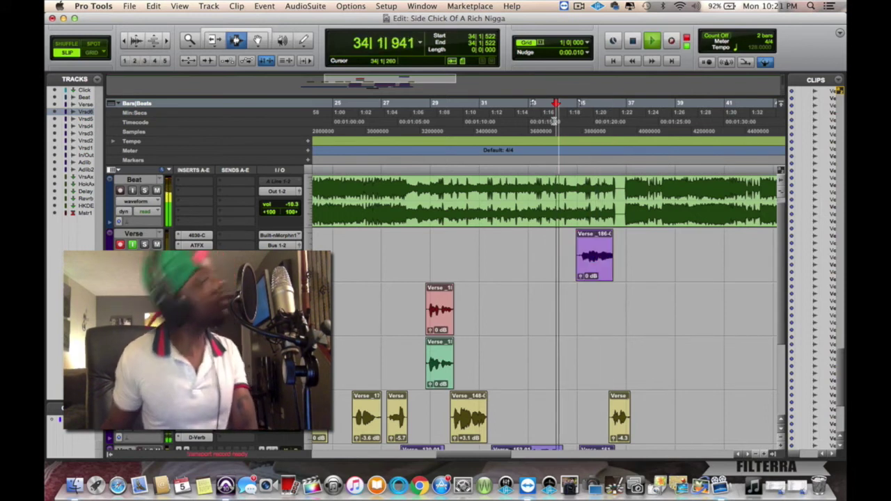
{"action": "key", "text": "space"}
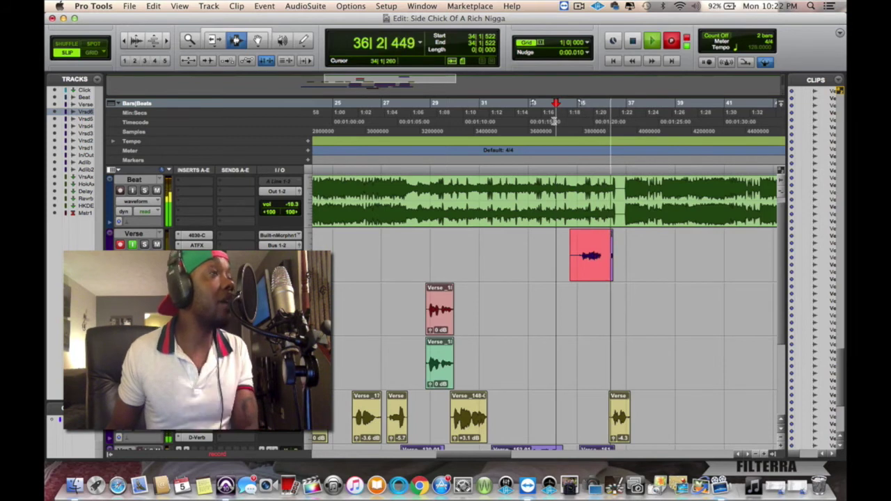
{"action": "key", "text": "space"}
{"action": "key", "text": "space"}
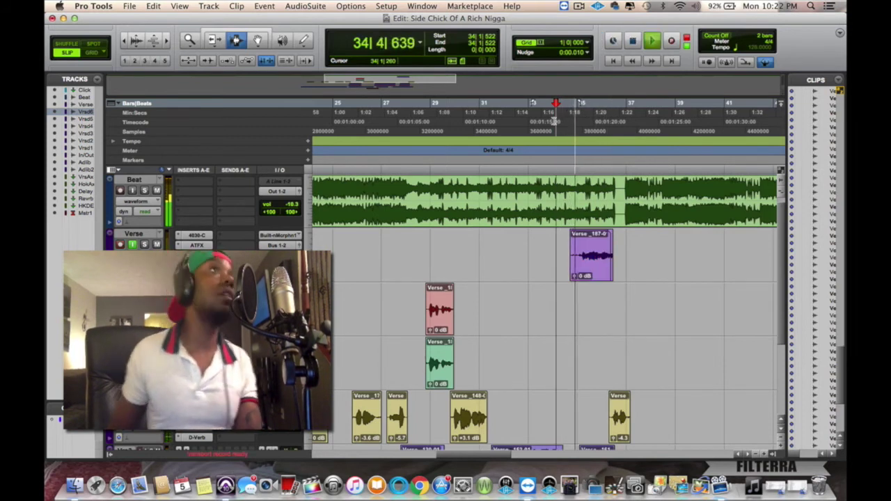
{"action": "key", "text": "super+space"}
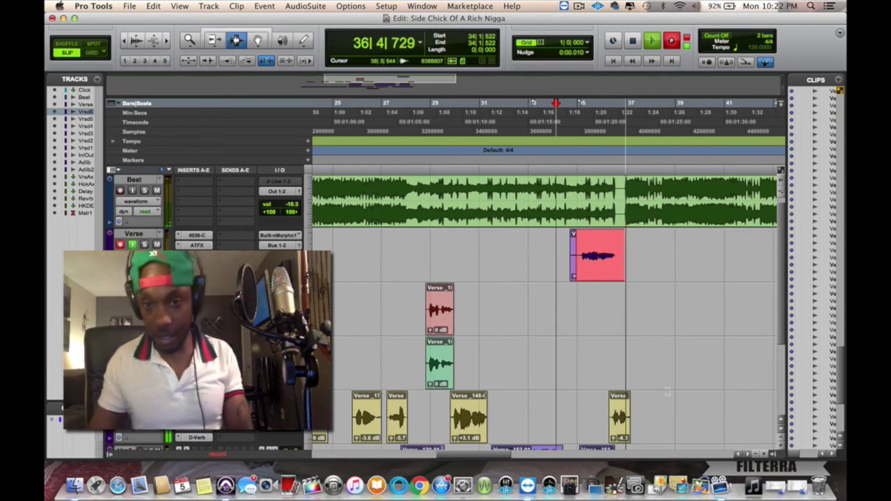
{"action": "key", "text": "space"}
Step: Move the newest take to the Verse .dup6 track as a muted clip and record a second layer on Verse from about bar 34|4
{"action": "left_click_drag", "start_coordinate": [609, 255], "coordinate": [609, 309]}
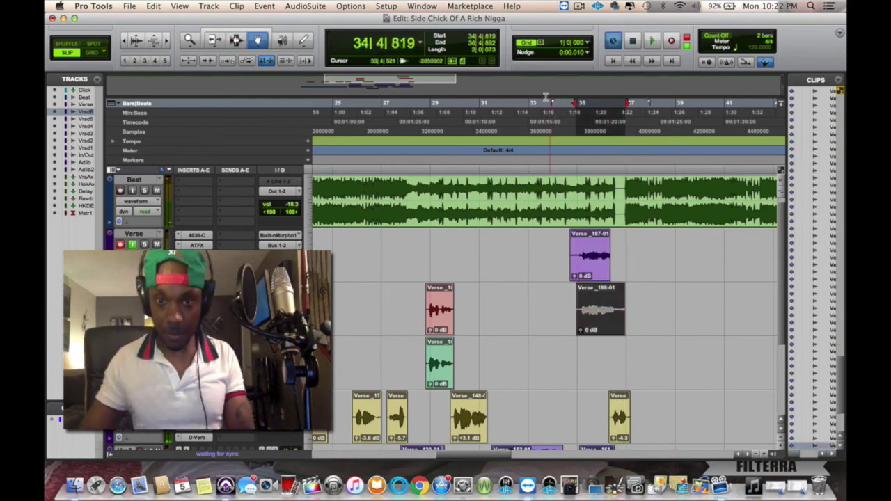
{"action": "left_click", "coordinate": [569, 123]}
{"action": "key", "text": "super+space"}
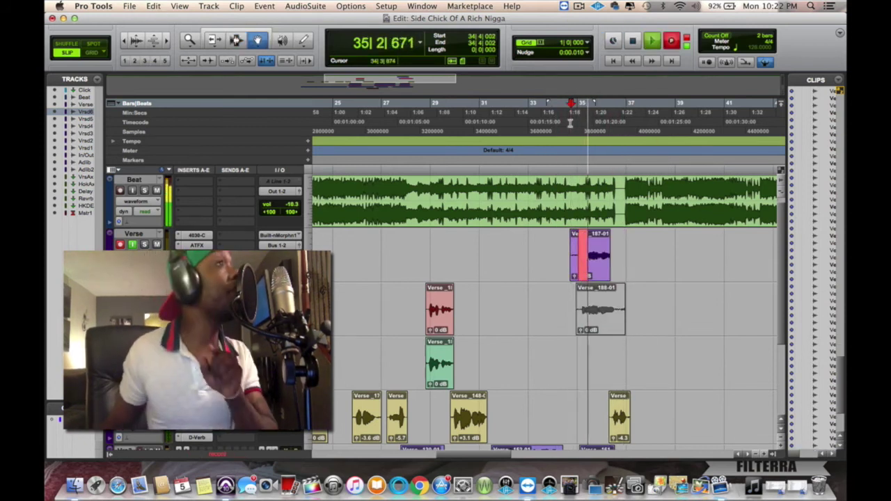
{"action": "key", "text": "space"}
{"action": "key", "text": "super+space"}
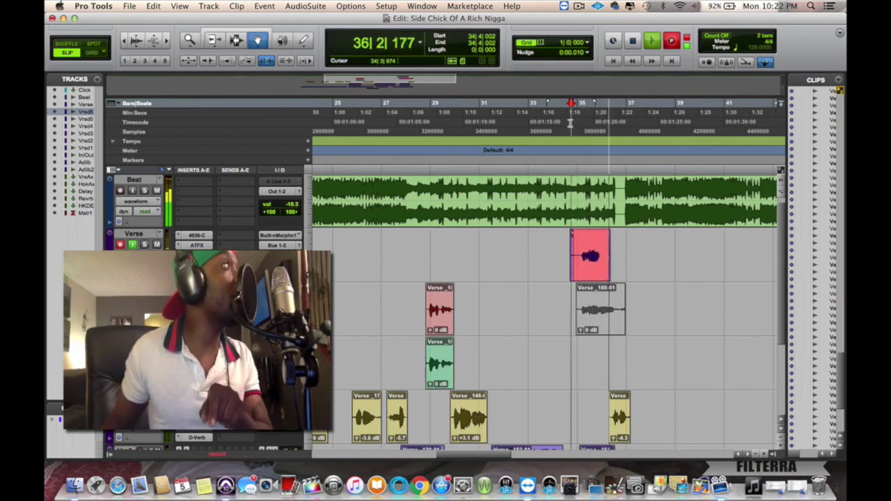
{"action": "key", "text": "space"}
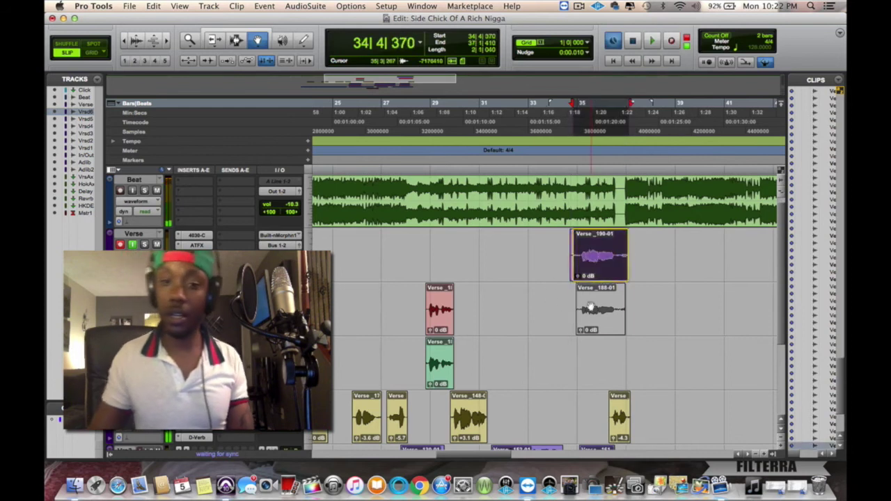
Step: Move the second layer down to the Verse .dup5 track and unmute the first layer on Verse .dup6
{"action": "key", "text": "space"}
{"action": "left_click_drag", "start_coordinate": [591, 306], "coordinate": [590, 360]}
{"action": "left_click", "coordinate": [589, 267]}
{"action": "left_click", "coordinate": [581, 306]}
{"action": "key", "text": "super+m"}
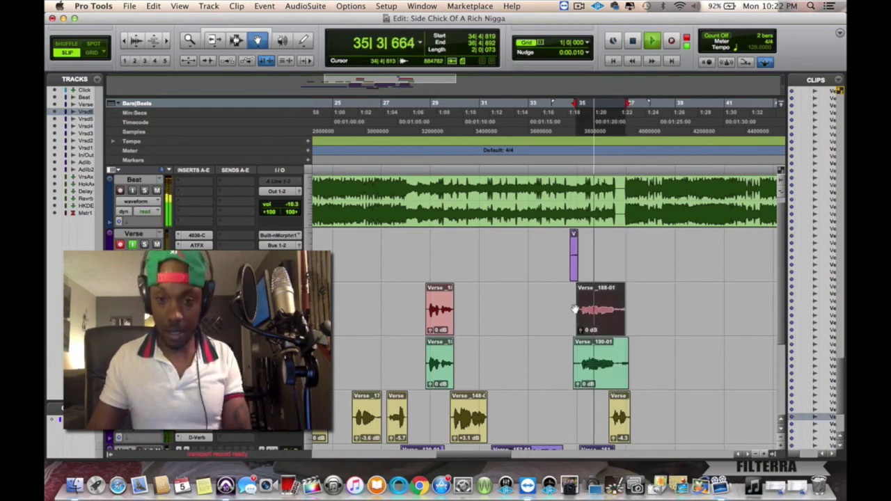
Step: Delete both layers' tails after about bar 36|3 and the leftover take fragment on the Verse track
{"action": "key", "text": "Escape"}
{"action": "key", "text": "Escape"}
{"action": "key", "text": "Escape"}
{"action": "key", "text": "Escape"}
{"action": "key", "text": "Escape"}
{"action": "key", "text": "Escape"}
{"action": "left_click_drag", "start_coordinate": [619, 316], "coordinate": [656, 364]}
{"action": "key", "text": "Delete"}
{"action": "left_click", "coordinate": [543, 250]}
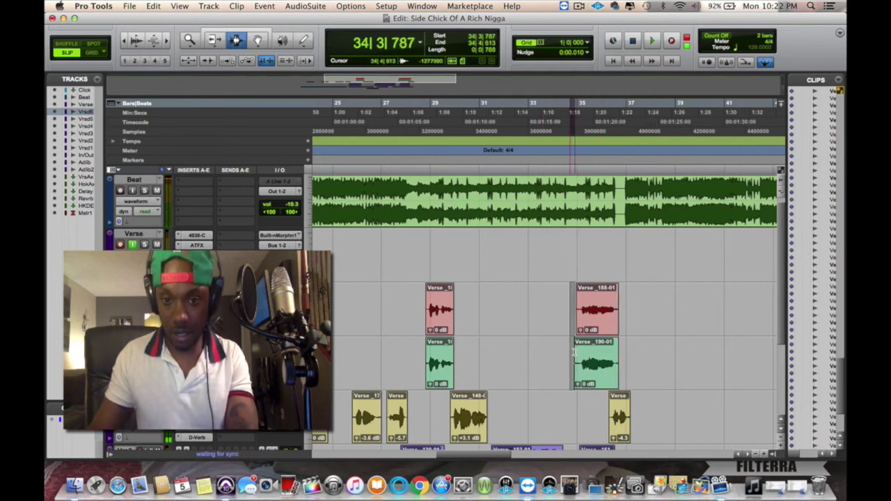
Step: Delete the lead-in of both new layers before about bar 34|4 on the two duplicate tracks
{"action": "key", "text": "Delete"}
{"action": "key", "text": "super+z"}
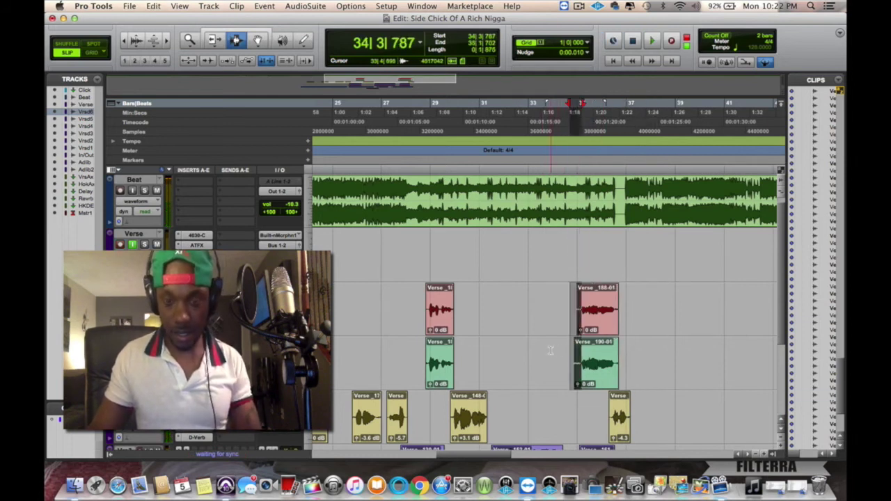
{"action": "left_click_drag", "start_coordinate": [553, 318], "coordinate": [579, 359]}
{"action": "key", "text": "Delete"}
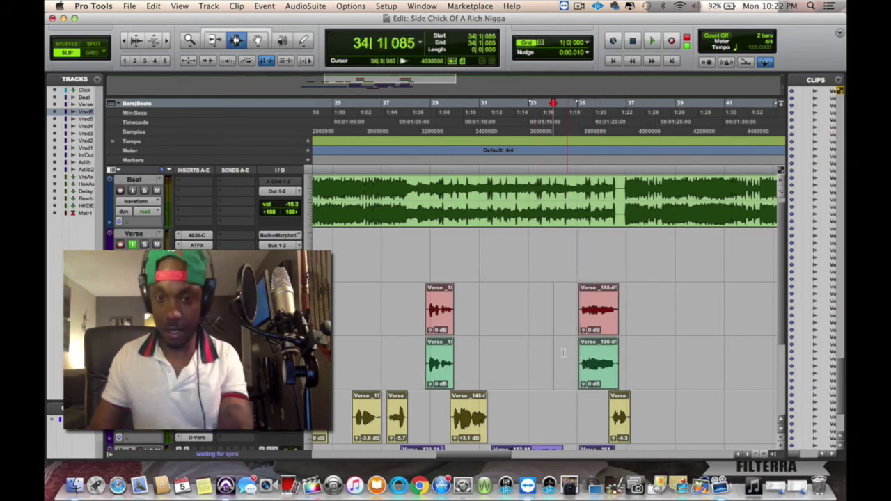
Step: During playback from about bar 34|1, lower the new layers' clip gain to -5.0 dB on Verse .dup6 and about -7.8 dB on Verse .dup5
{"action": "key", "text": "space"}
{"action": "key", "text": "super+["}
{"action": "key", "text": "super+["}
{"action": "scroll", "coordinate": [441, 373], "scroll_direction": "up", "scroll_amount": 1}
{"action": "scroll", "coordinate": [441, 374], "scroll_direction": "down", "scroll_amount": 5}
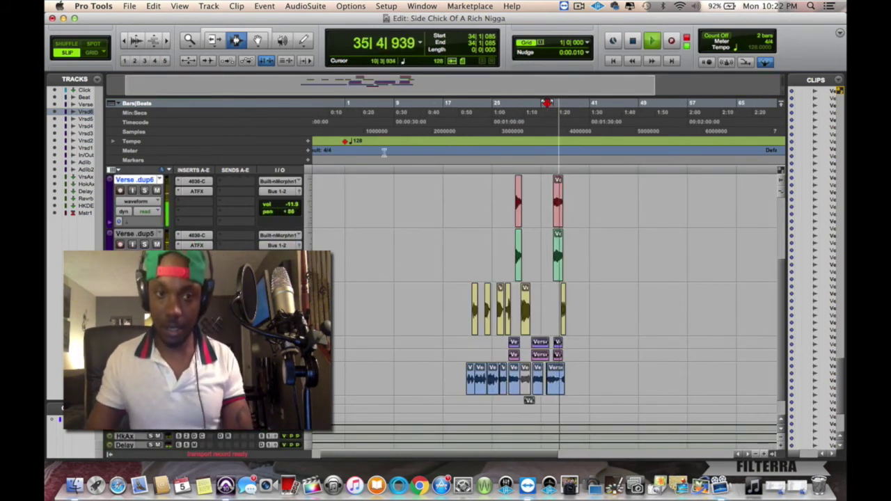
{"action": "key", "text": "super+]"}
{"action": "key", "text": "super+]"}
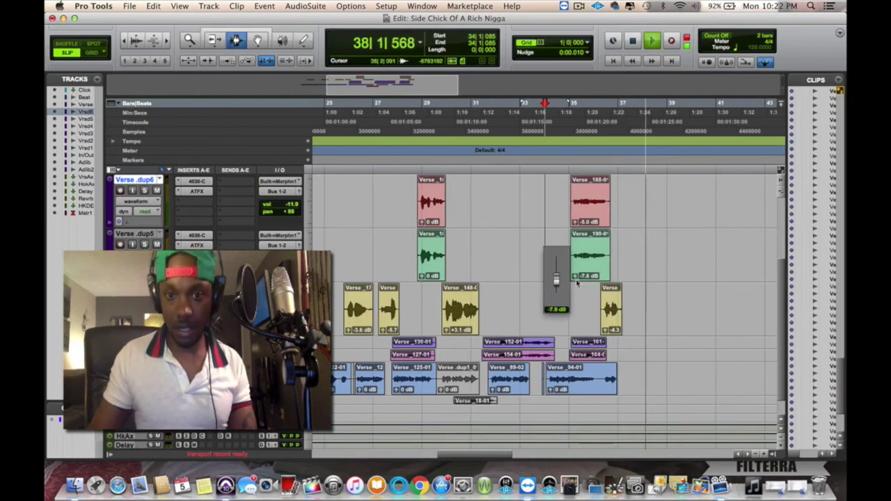
Step: Play back the whole verse from about bar 20|1 to review the layered vocals
{"action": "key", "text": "super+["}
{"action": "key", "text": "super+["}
{"action": "key", "text": "space"}
{"action": "key", "text": "space"}
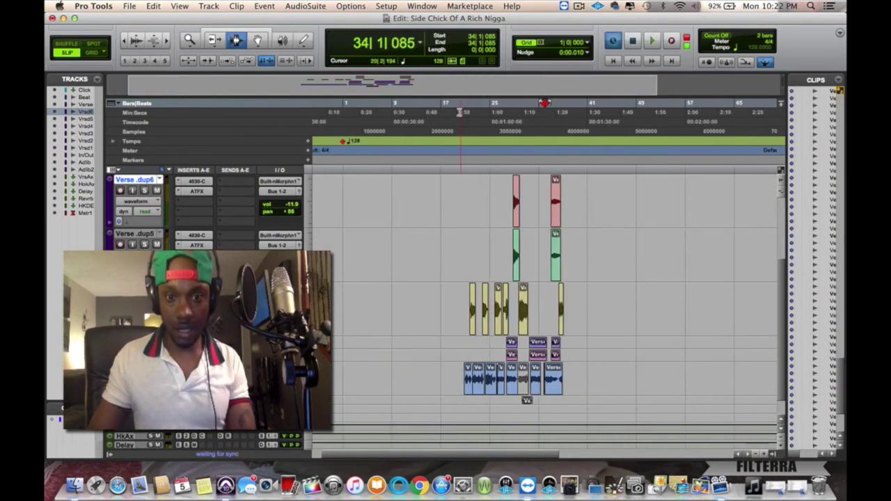
{"action": "left_click", "coordinate": [460, 113]}
{"action": "key", "text": "space"}
{"action": "key", "text": "super+]"}
{"action": "key", "text": "super+]"}
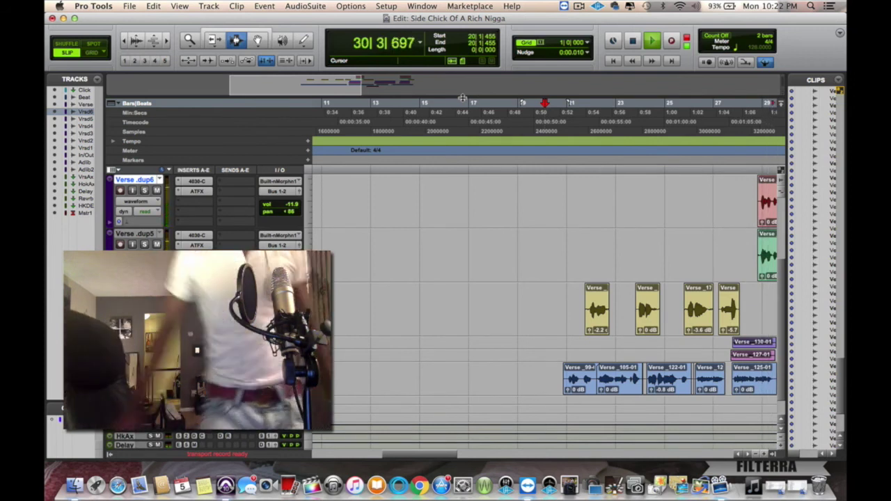
Step: Replay the verse from about bar 20|3 with all the layers in view
{"action": "key", "text": "super+bracketleft"}
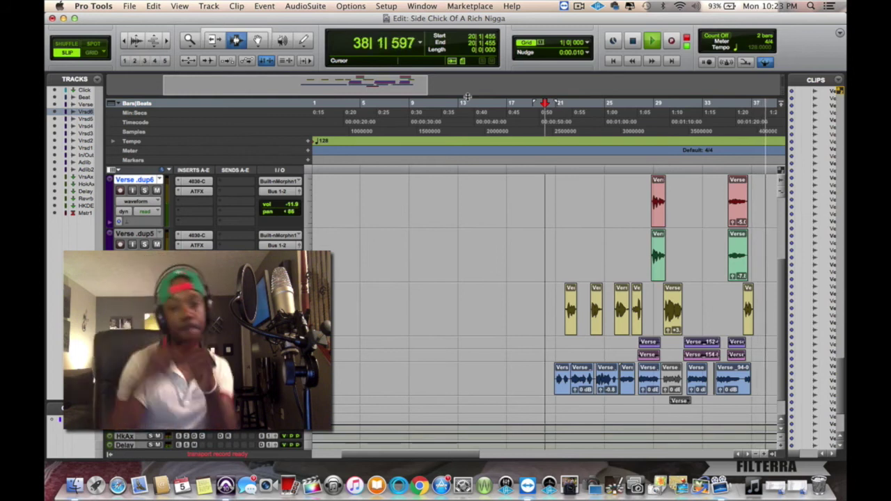
{"action": "left_click", "coordinate": [554, 118]}
{"action": "left_click", "coordinate": [551, 117]}
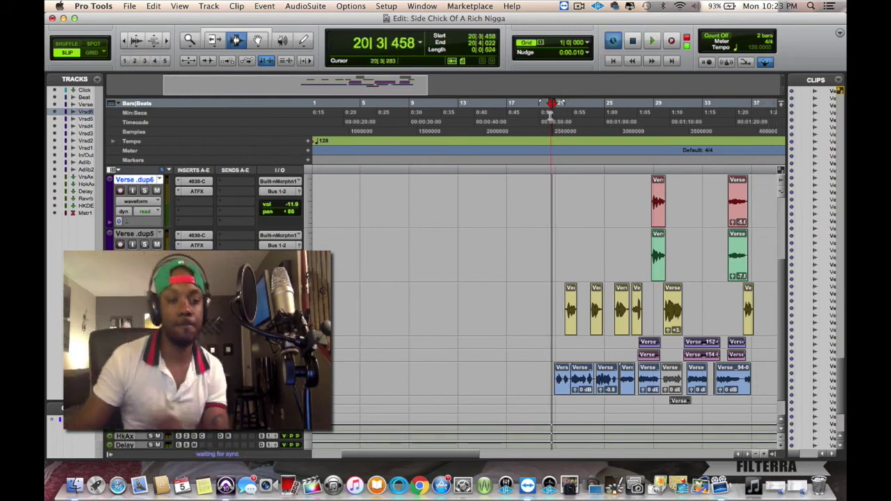
{"action": "key", "text": "space"}
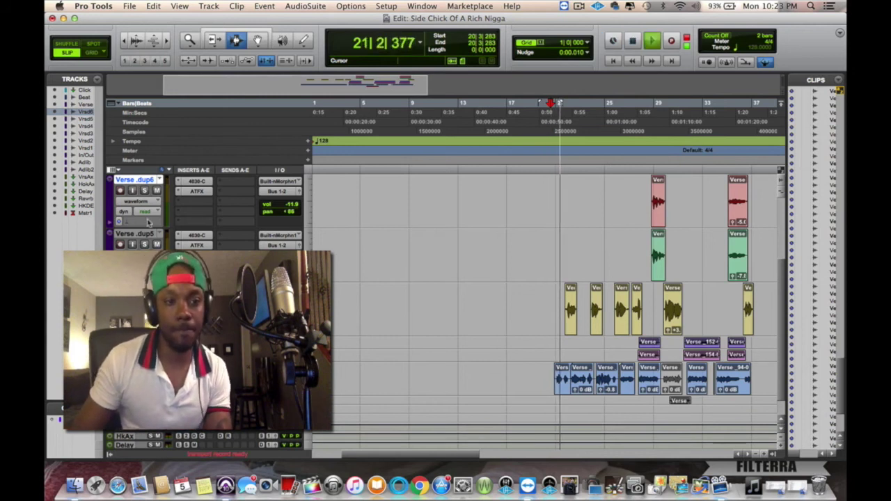
Step: Shrink the enlarged Verse, Verse .dup6, Verse .dup5 and yellow-clip tracks to a small height and replay the verse from about bar 20|3
{"action": "scroll", "coordinate": [147, 227], "scroll_direction": "down", "scroll_amount": 1}
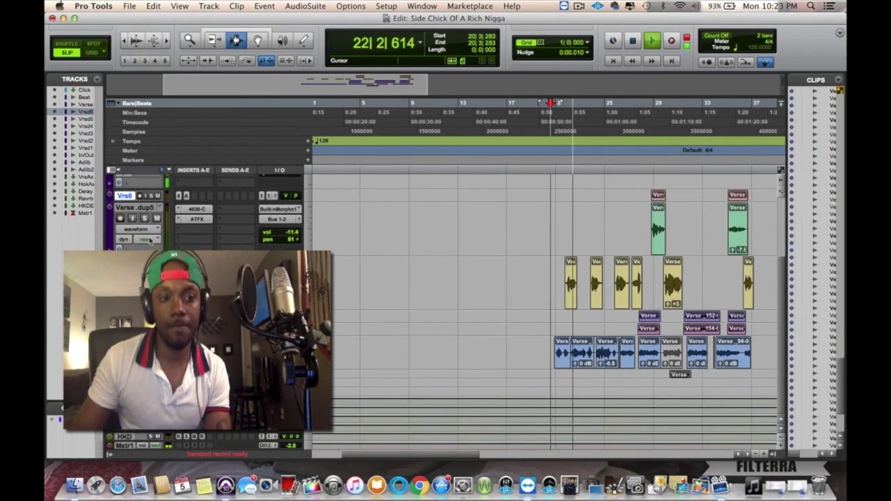
{"action": "scroll", "coordinate": [140, 237], "scroll_direction": "up", "scroll_amount": 1}
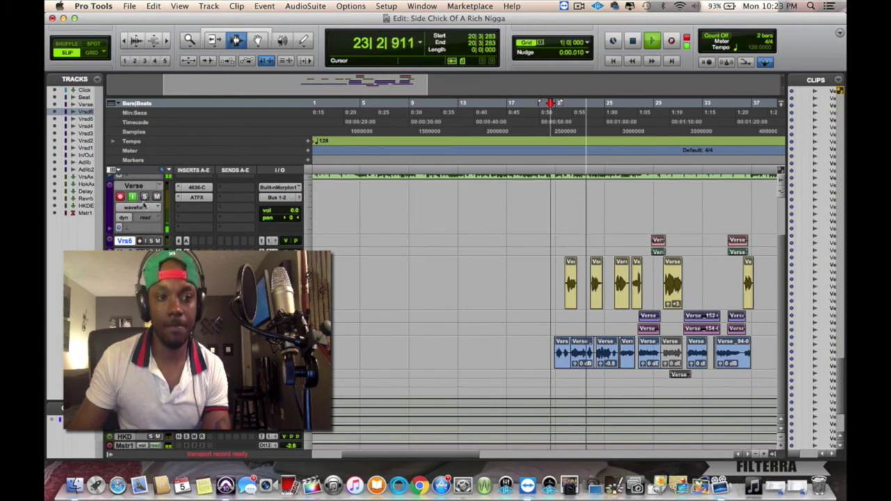
{"action": "scroll", "coordinate": [141, 209], "scroll_direction": "up", "scroll_amount": 1}
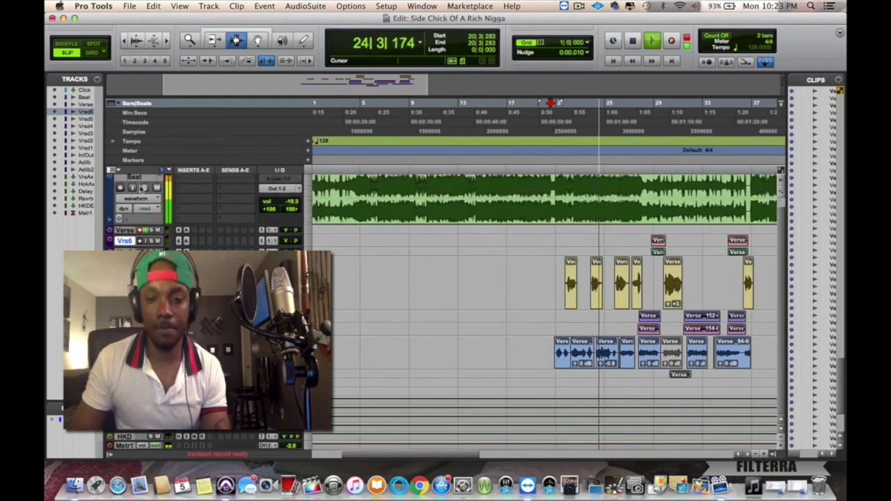
{"action": "scroll", "coordinate": [143, 241], "scroll_direction": "up", "scroll_amount": 1}
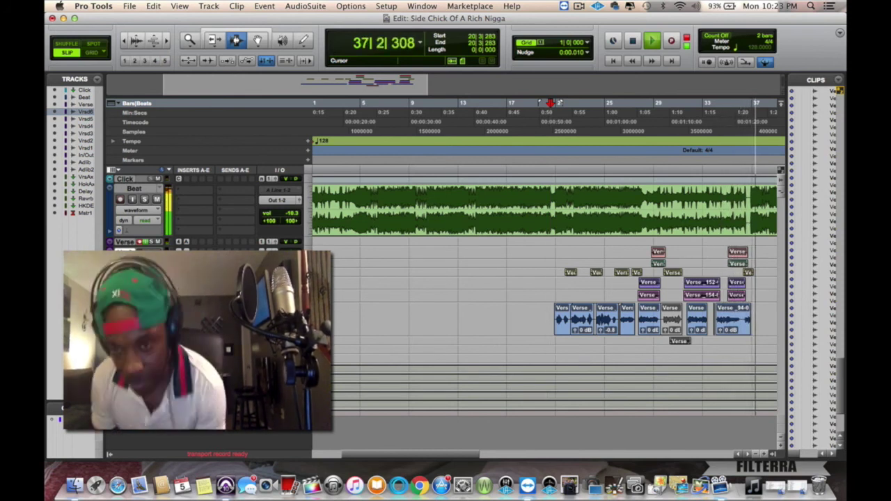
{"action": "key", "text": "Return"}
{"action": "key", "text": "space"}
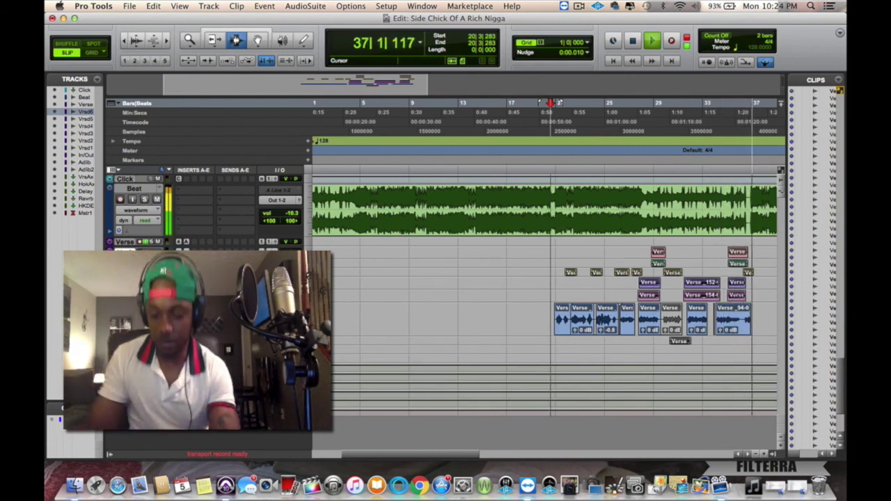
Step: Dismiss the CPU overload error and enlarge the tracks with the purple and pink layers around bars 31 to 37
{"action": "key", "text": "super+]"}
{"action": "key", "text": "super+]"}
{"action": "left_click_drag", "start_coordinate": [416, 454], "coordinate": [483, 468]}
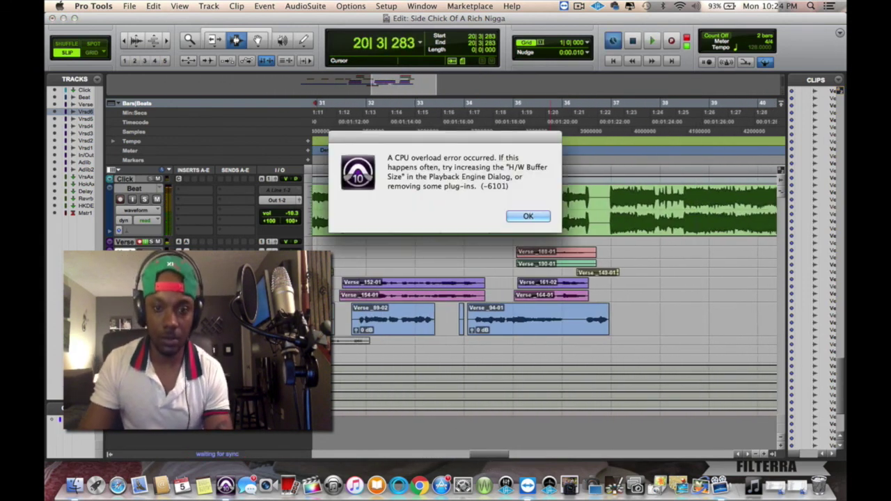
{"action": "left_click", "coordinate": [527, 217]}
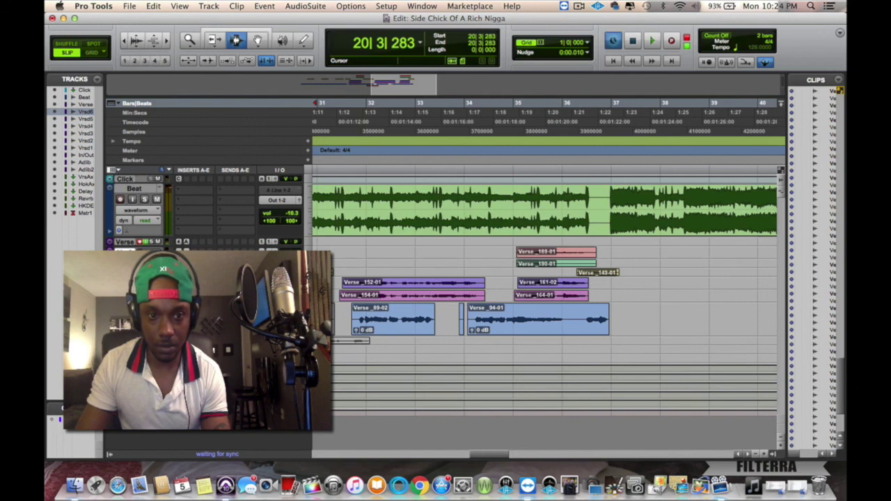
{"action": "left_click_drag", "start_coordinate": [139, 301], "coordinate": [139, 355]}
{"action": "left_click_drag", "start_coordinate": [139, 289], "coordinate": [139, 351]}
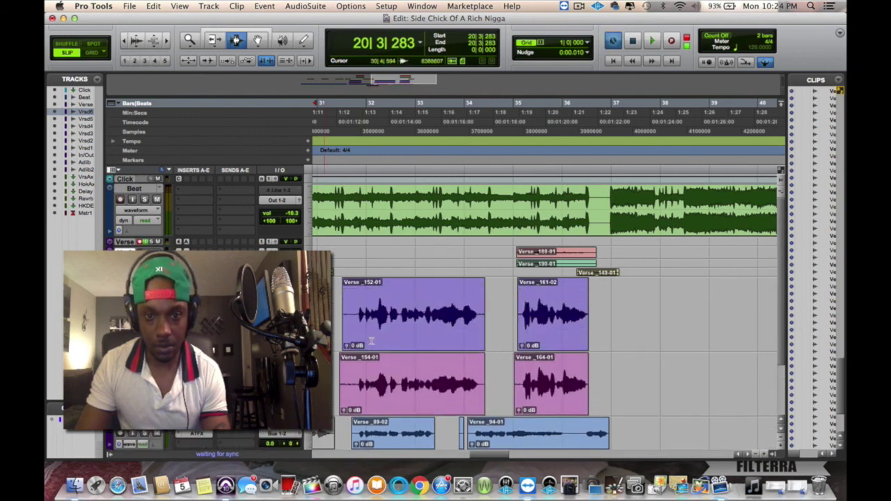
Step: Lower the clip gain of the last purple layer, Verse _161-02, to -5.0 dB and the pink Verse _164-01 to -5.7 dB
{"action": "left_click_drag", "start_coordinate": [523, 345], "coordinate": [527, 355]}
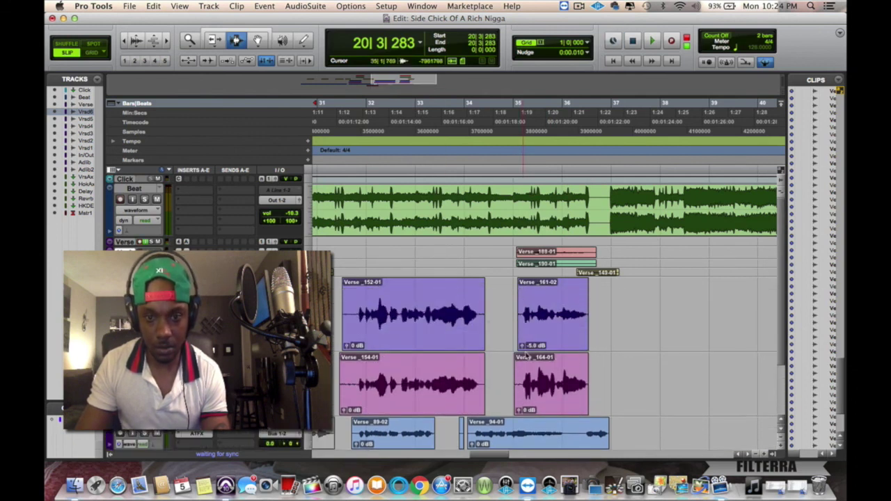
{"action": "left_click", "coordinate": [520, 411]}
{"action": "left_click_drag", "start_coordinate": [518, 416], "coordinate": [519, 416]}
Step: Delete the lead-in before about bar 35|1 on the last purple and pink layers during playback
{"action": "left_click", "coordinate": [519, 120]}
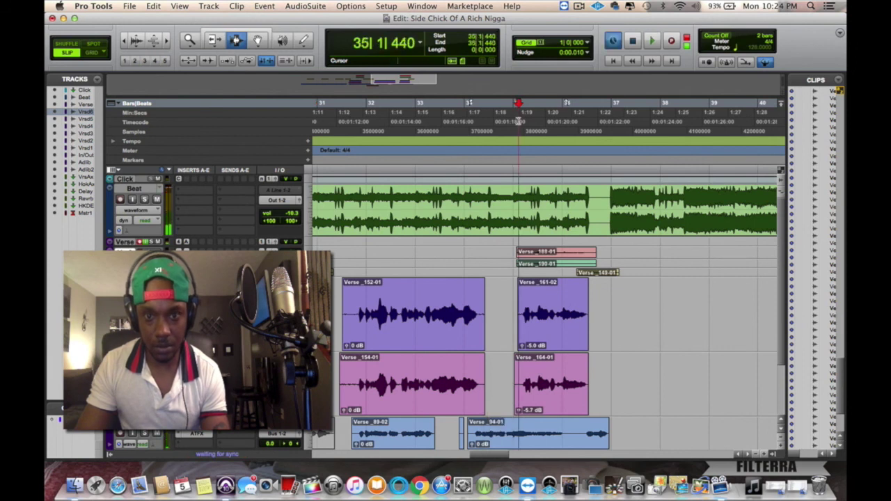
{"action": "left_click_drag", "start_coordinate": [503, 323], "coordinate": [520, 369]}
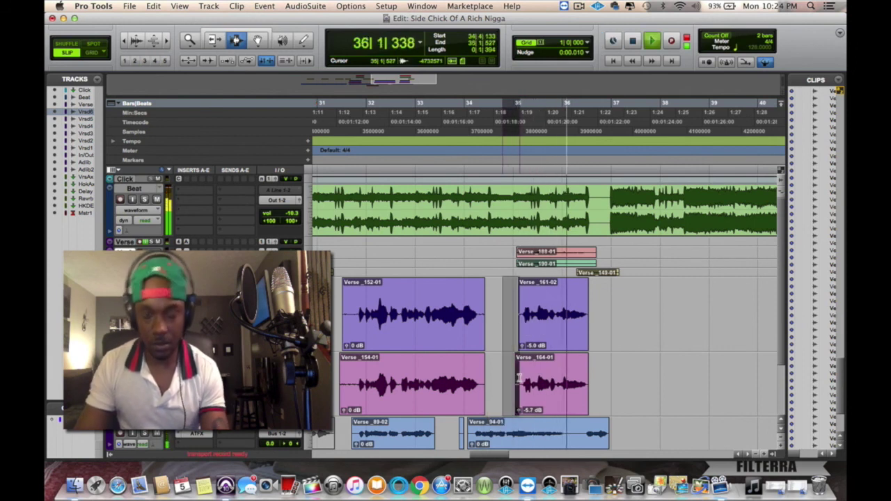
{"action": "key", "text": "Delete"}
{"action": "key", "text": "super+bracketleft"}
{"action": "key", "text": "super+bracketleft"}
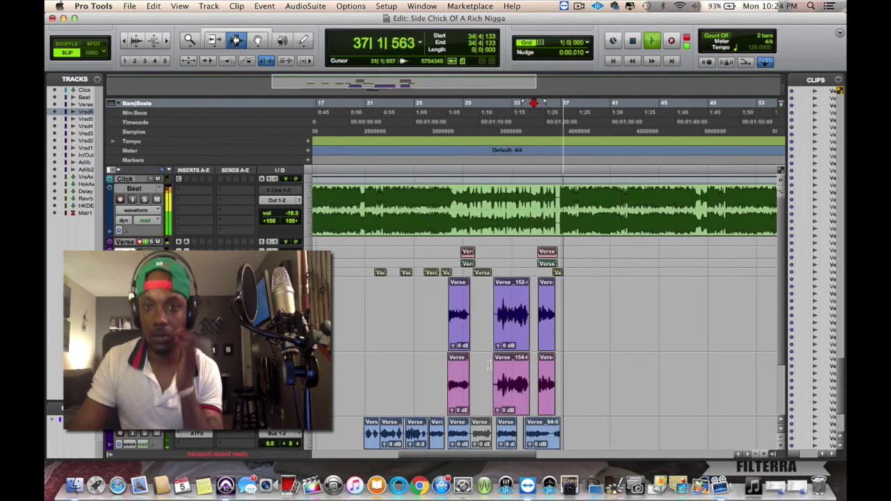
{"action": "left_click", "coordinate": [579, 6]}
{"action": "left_click", "coordinate": [581, 29]}
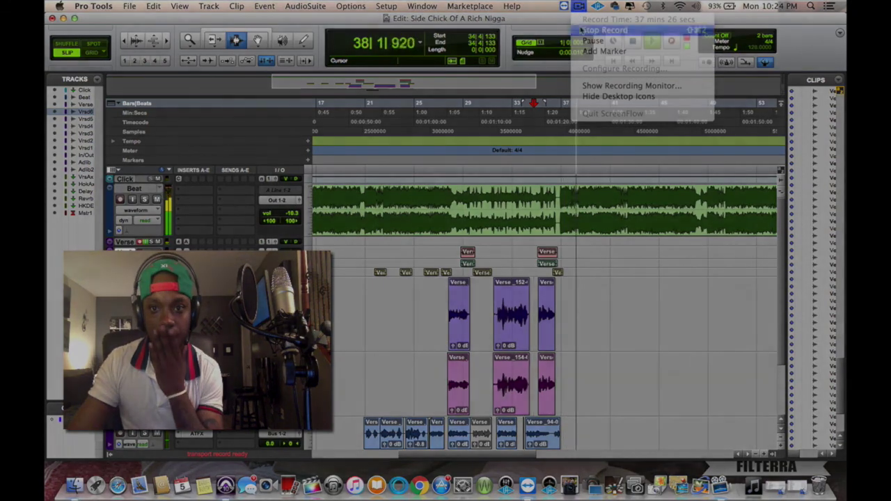